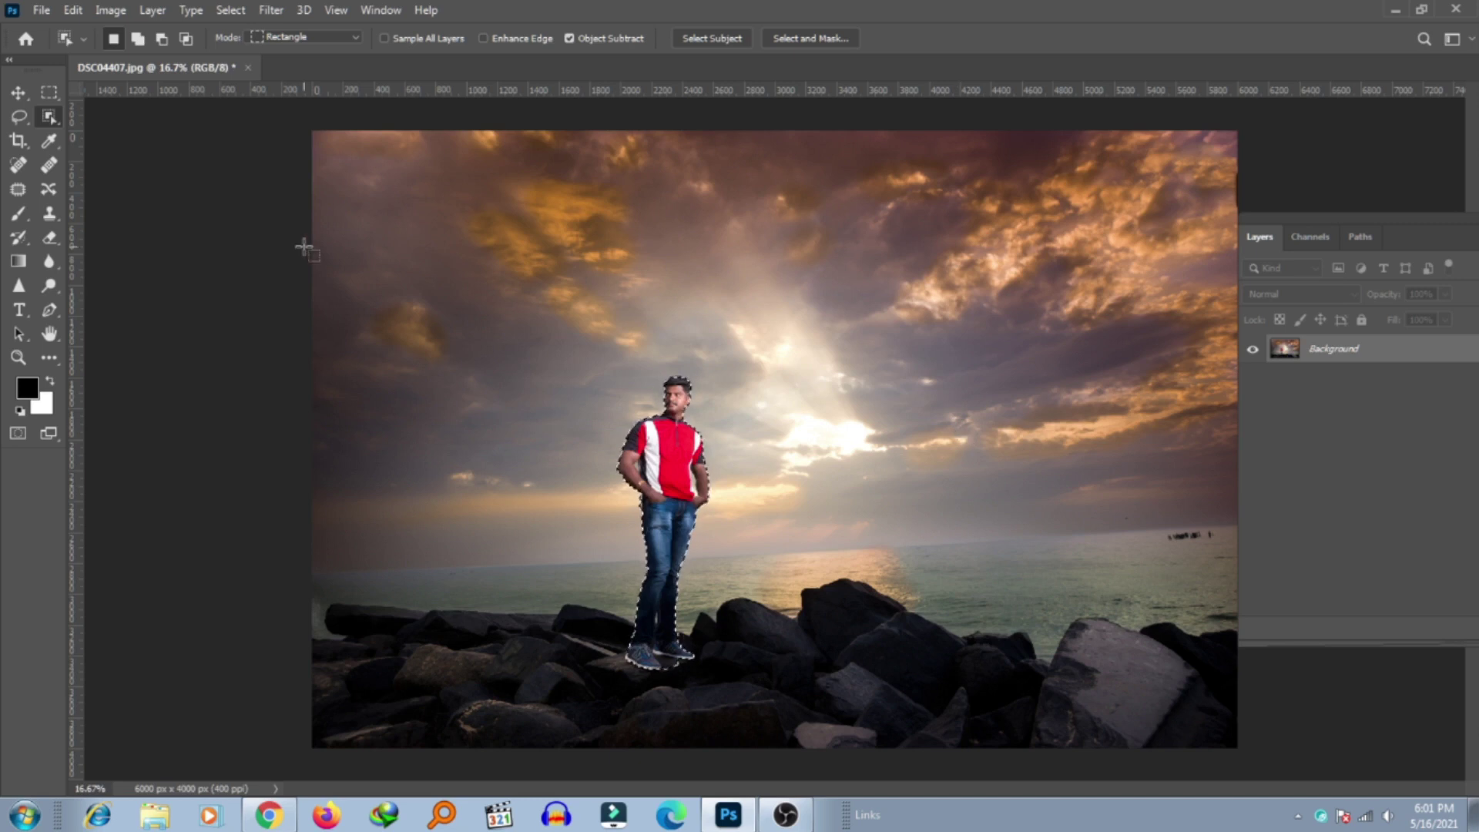
# Select the man with Select > Subject, then close DSC04407.jpg without saving.
pyautogui.click(224, 12)
pyautogui.click(258, 230)
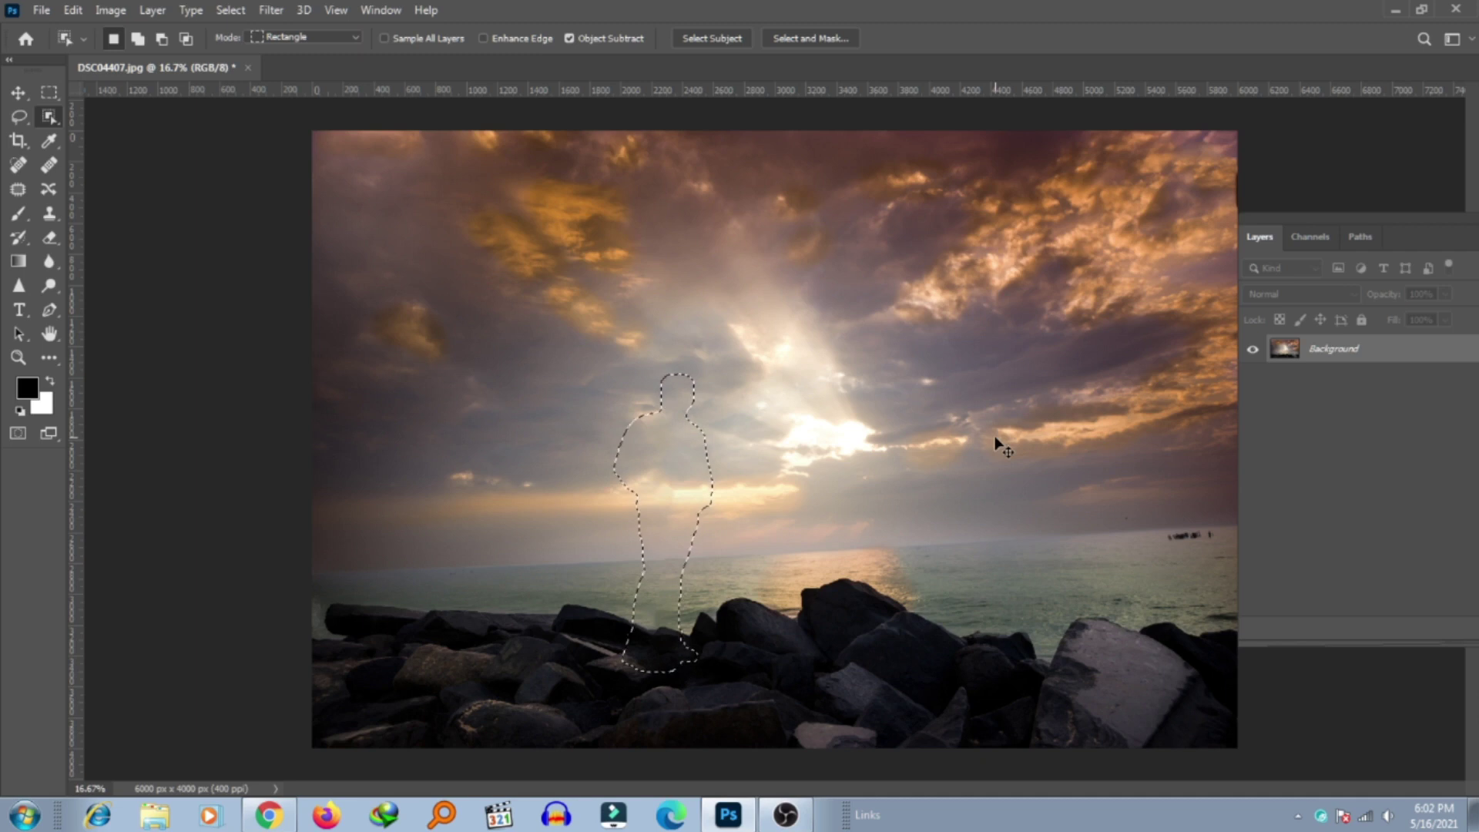
pyautogui.hotkey('ctrl', 'w')
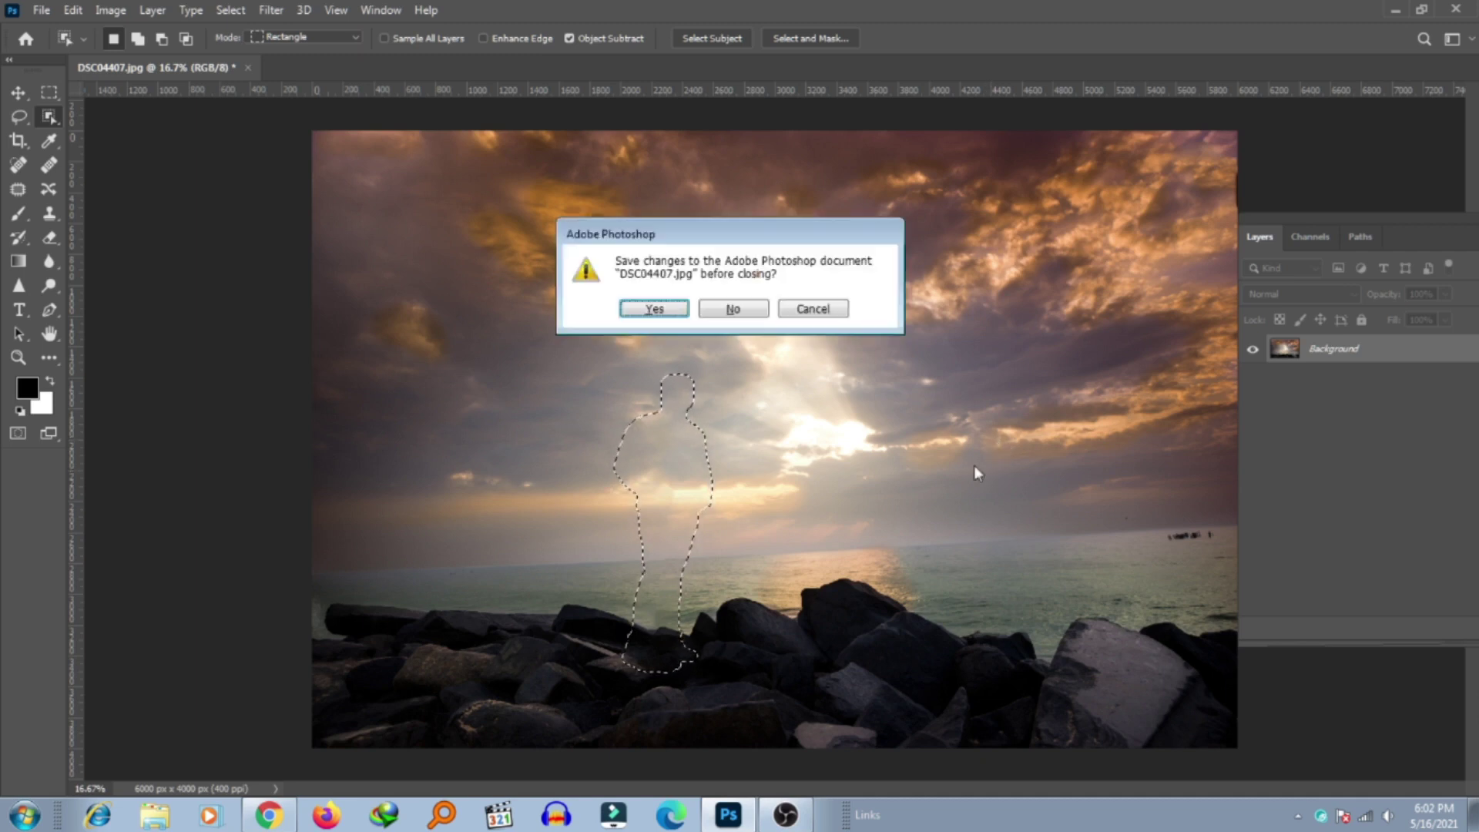
pyautogui.click(731, 308)
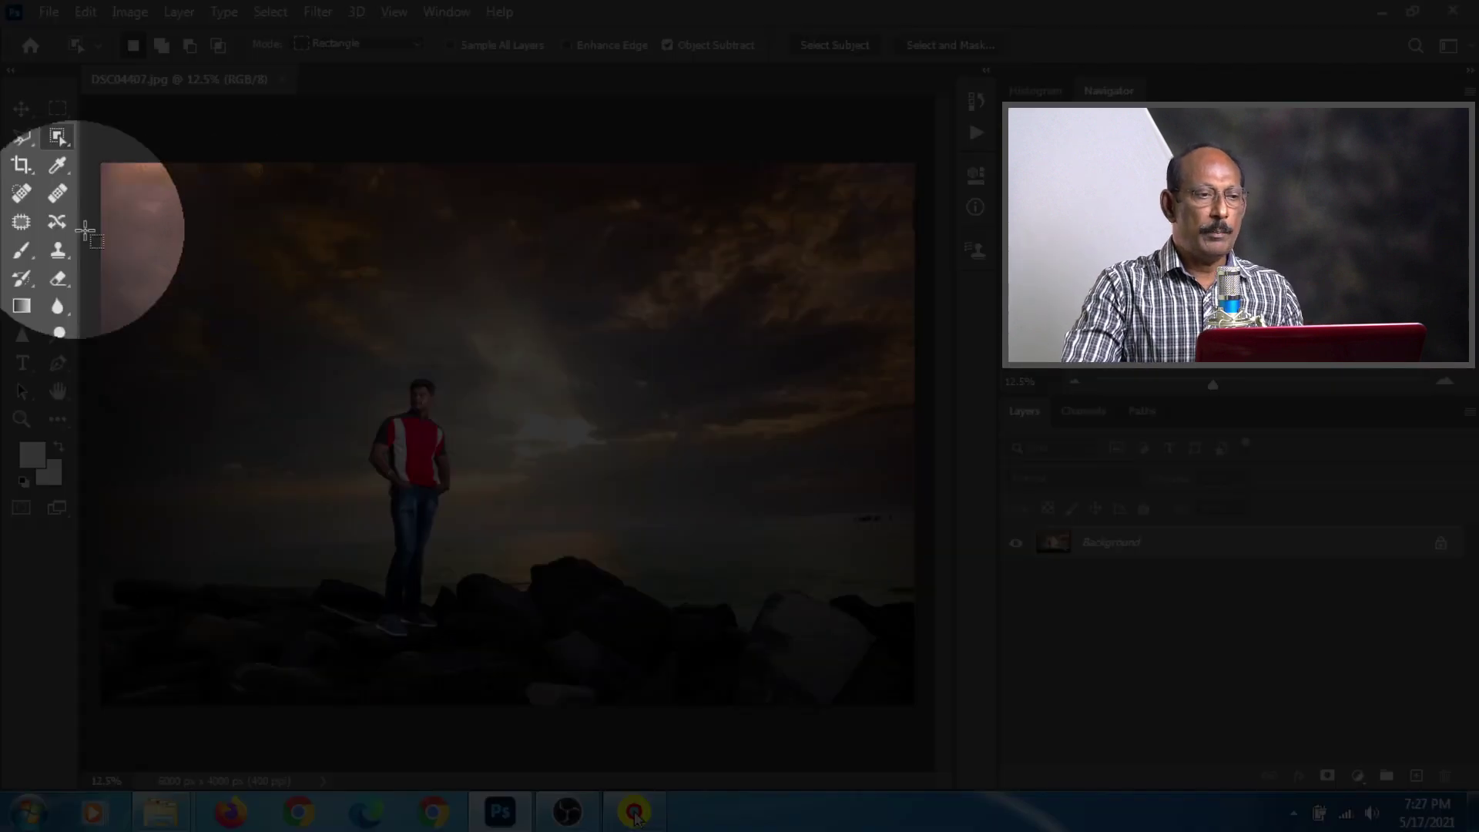
# Choose the Patch tool from the toolbar.
pyautogui.click(23, 224)
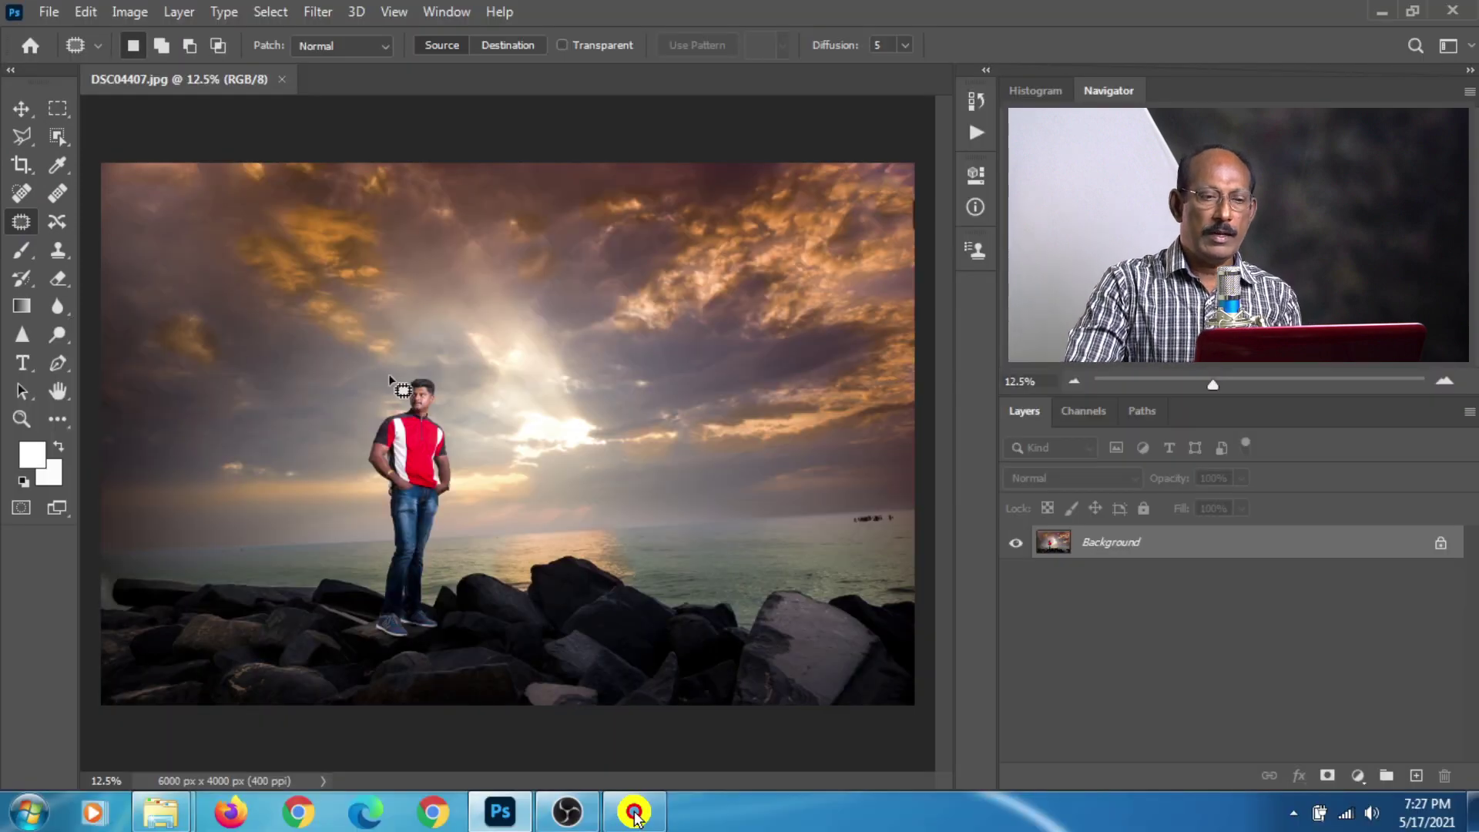
# Patch the man out with nearby sky and rocks, deselect, then undo the patch.
pyautogui.moveTo(418, 374)
pyautogui.mouseDown()
pyautogui.moveTo(374, 425)
pyautogui.moveTo(381, 576)
pyautogui.moveTo(431, 586)
pyautogui.moveTo(453, 553)
pyautogui.moveTo(462, 466)
pyautogui.moveTo(446, 396)
pyautogui.moveTo(420, 370)
pyautogui.mouseUp()
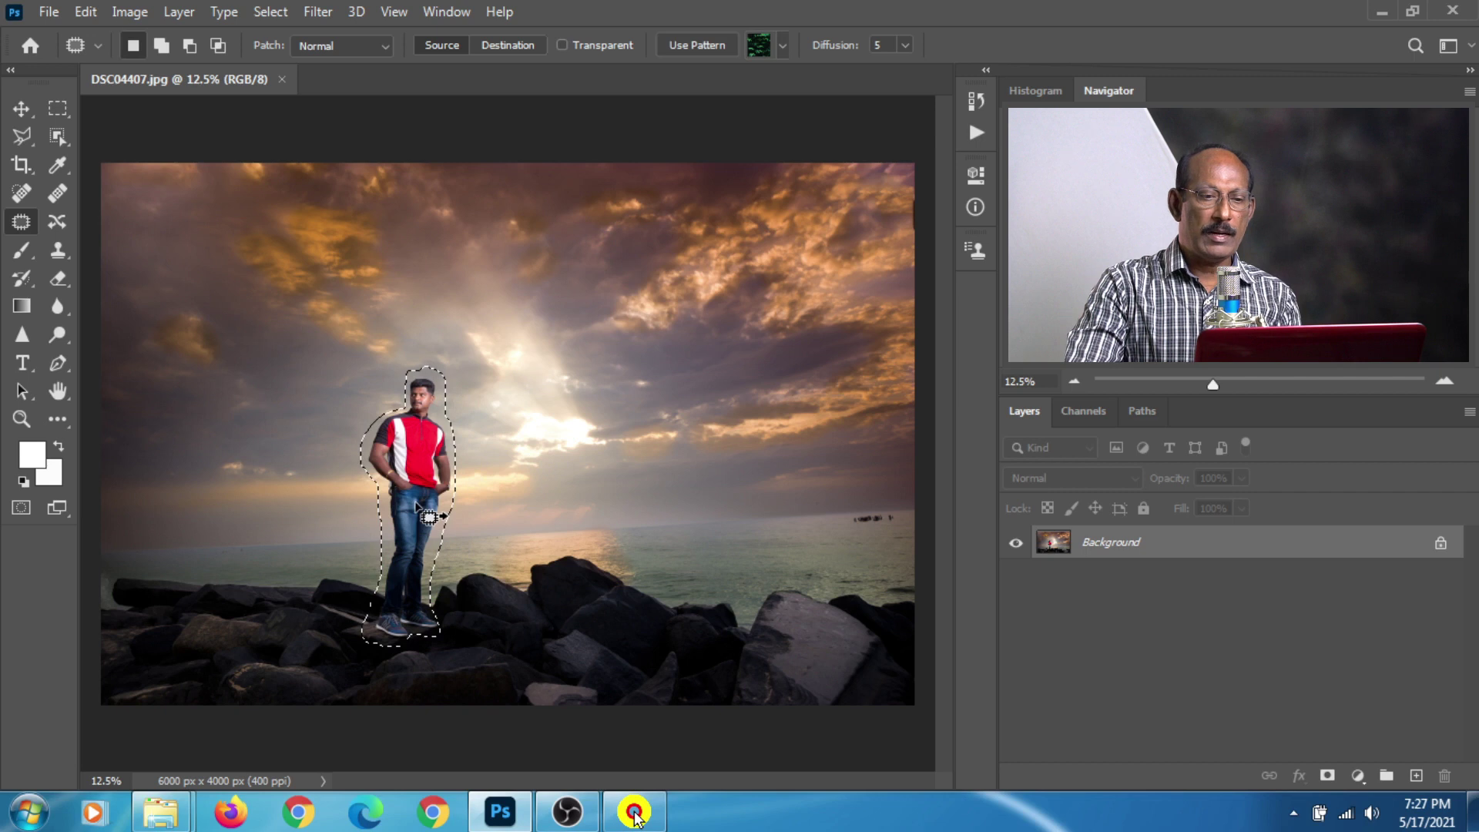
pyautogui.moveTo(417, 506)
pyautogui.mouseDown()
pyautogui.moveTo(619, 520)
pyautogui.moveTo(618, 481)
pyautogui.moveTo(624, 549)
pyautogui.moveTo(694, 460)
pyautogui.moveTo(746, 348)
pyautogui.moveTo(632, 518)
pyautogui.moveTo(311, 528)
pyautogui.moveTo(307, 507)
pyautogui.mouseUp()
pyautogui.moveTo(381, 454)
pyautogui.mouseDown()
pyautogui.moveTo(475, 502)
pyautogui.moveTo(544, 493)
pyautogui.moveTo(788, 385)
pyautogui.moveTo(816, 400)
pyautogui.moveTo(581, 497)
pyautogui.moveTo(647, 519)
pyautogui.moveTo(520, 505)
pyautogui.moveTo(303, 524)
pyautogui.moveTo(303, 507)
pyautogui.mouseUp()
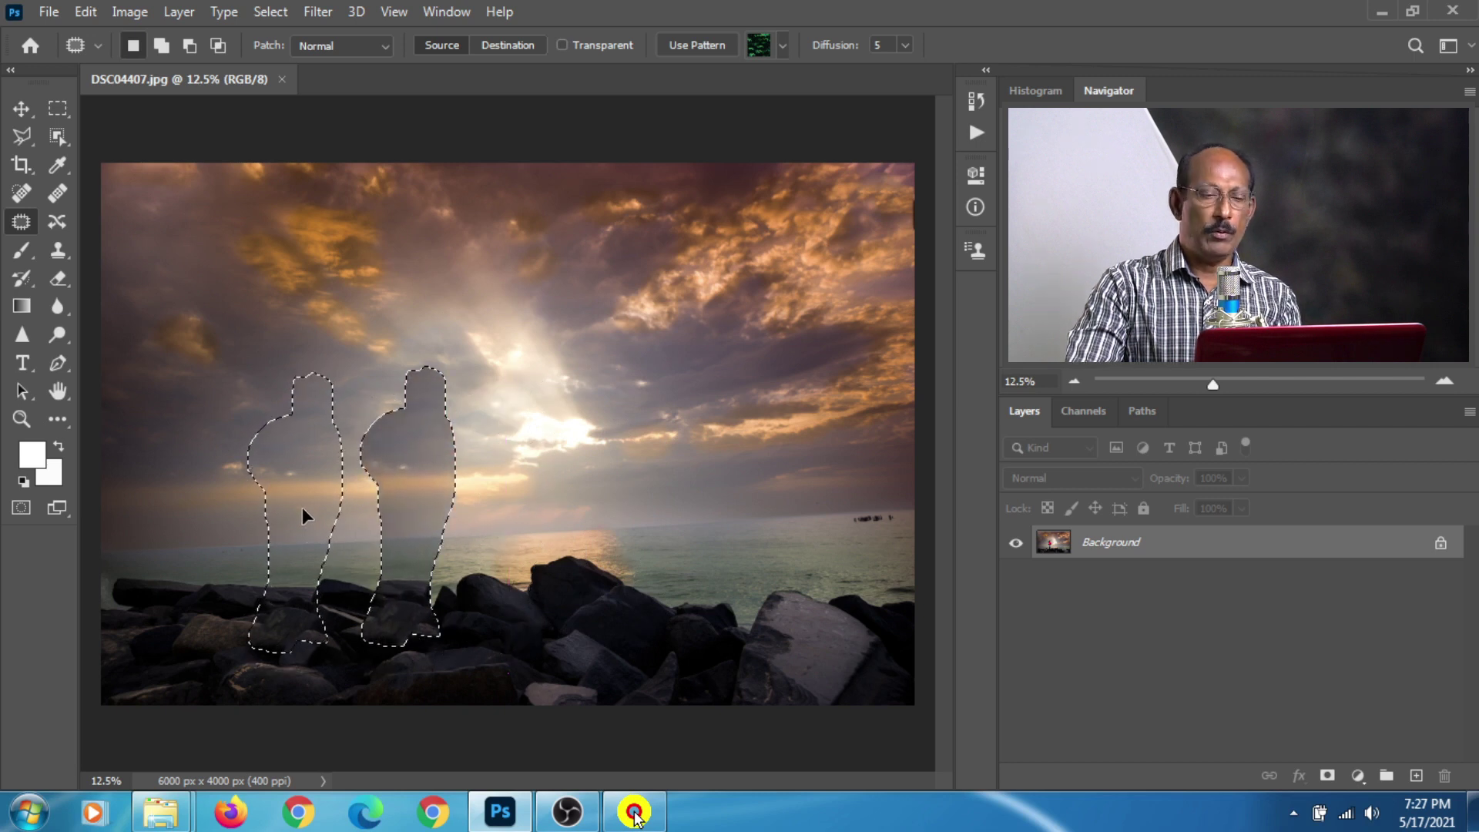
pyautogui.moveTo(302, 506); pyautogui.dragTo(302, 507)
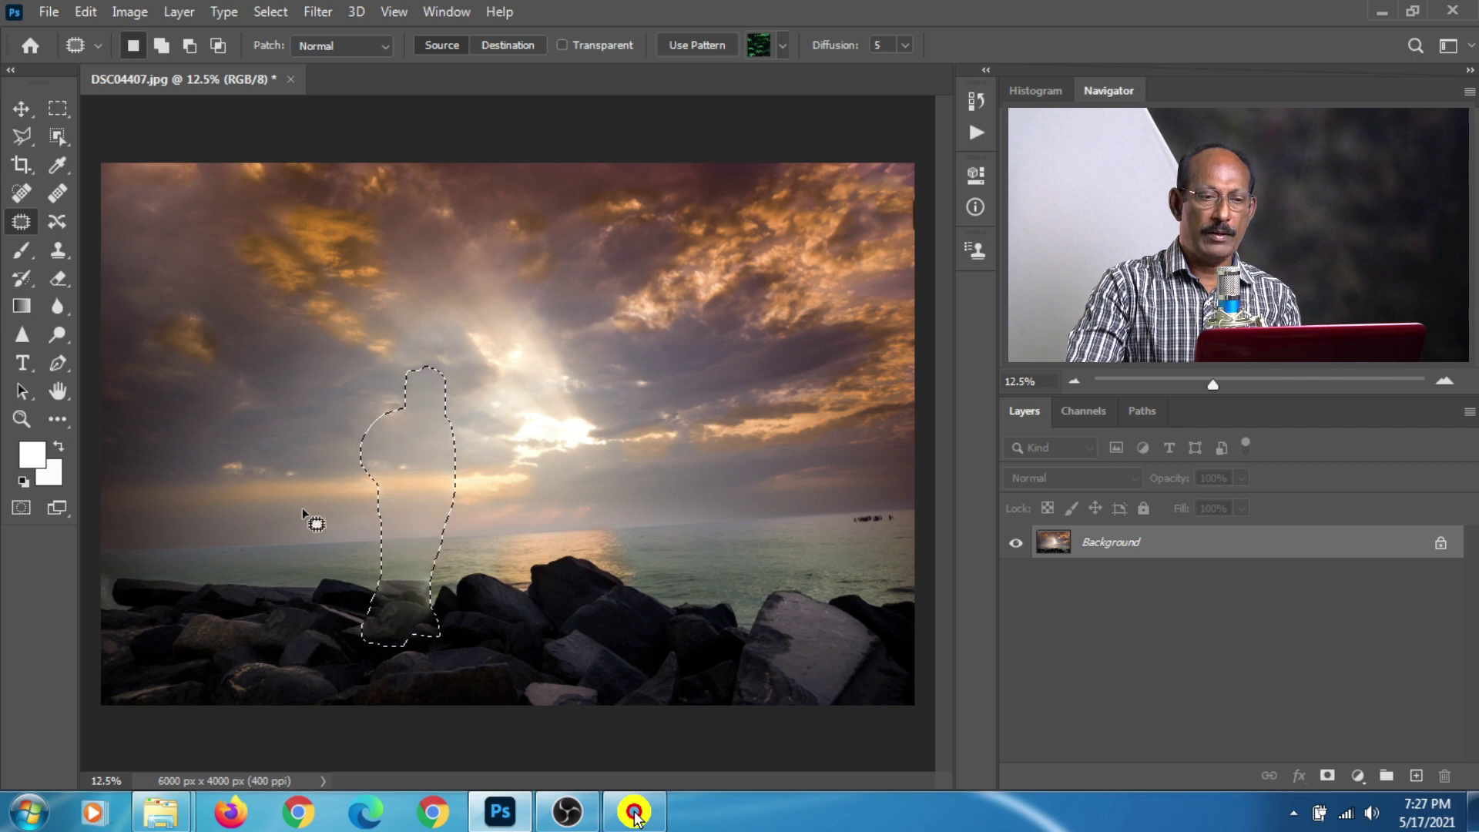
pyautogui.hotkey('ctrl', 'd')
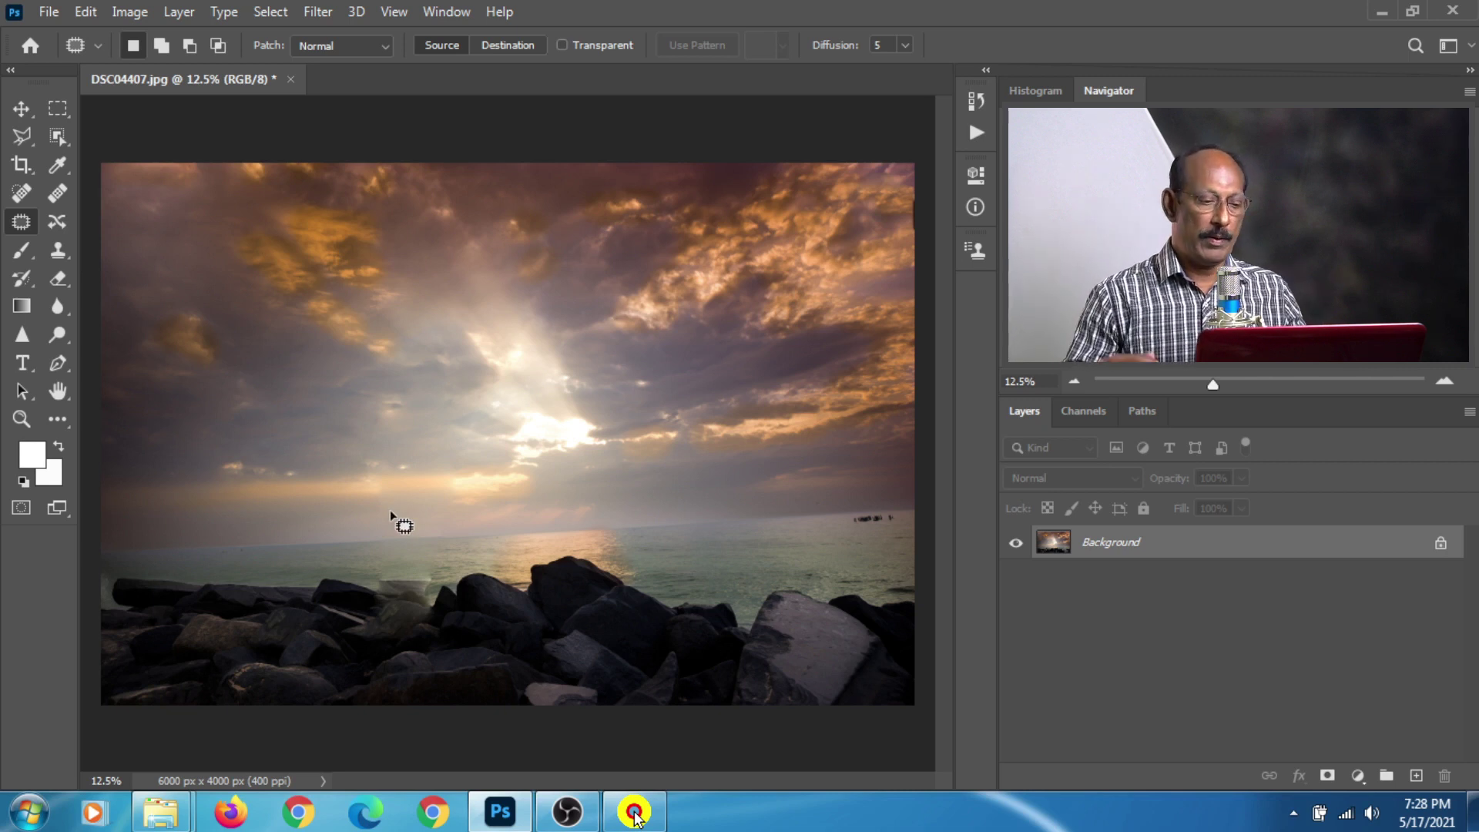
pyautogui.hotkey('ctrl', 'z')
pyautogui.hotkey('ctrl', 'z')
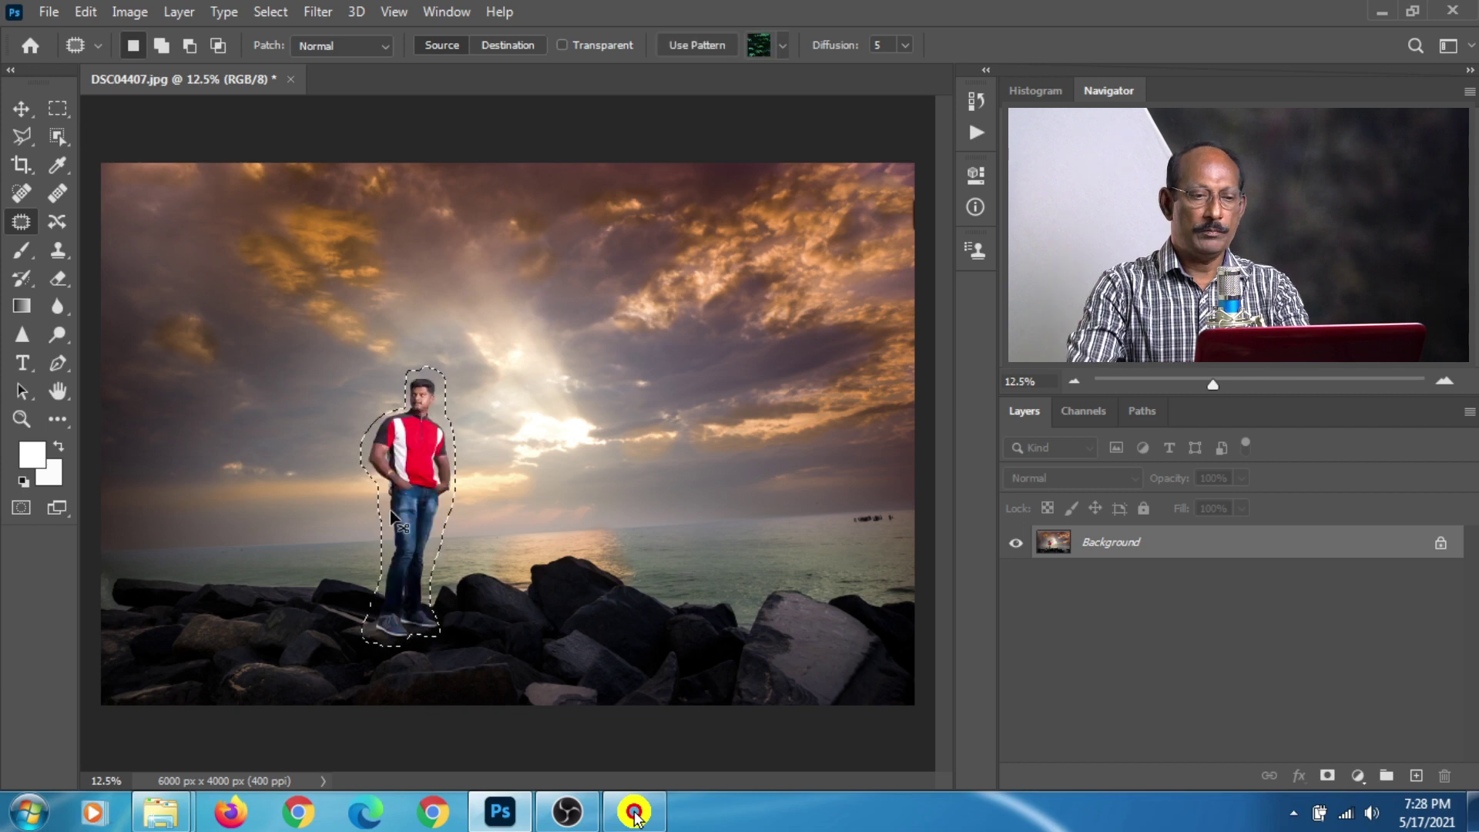
# Clear the old selection and box the man with the Object Selection Tool.
pyautogui.hotkey('ctrl', 'd')
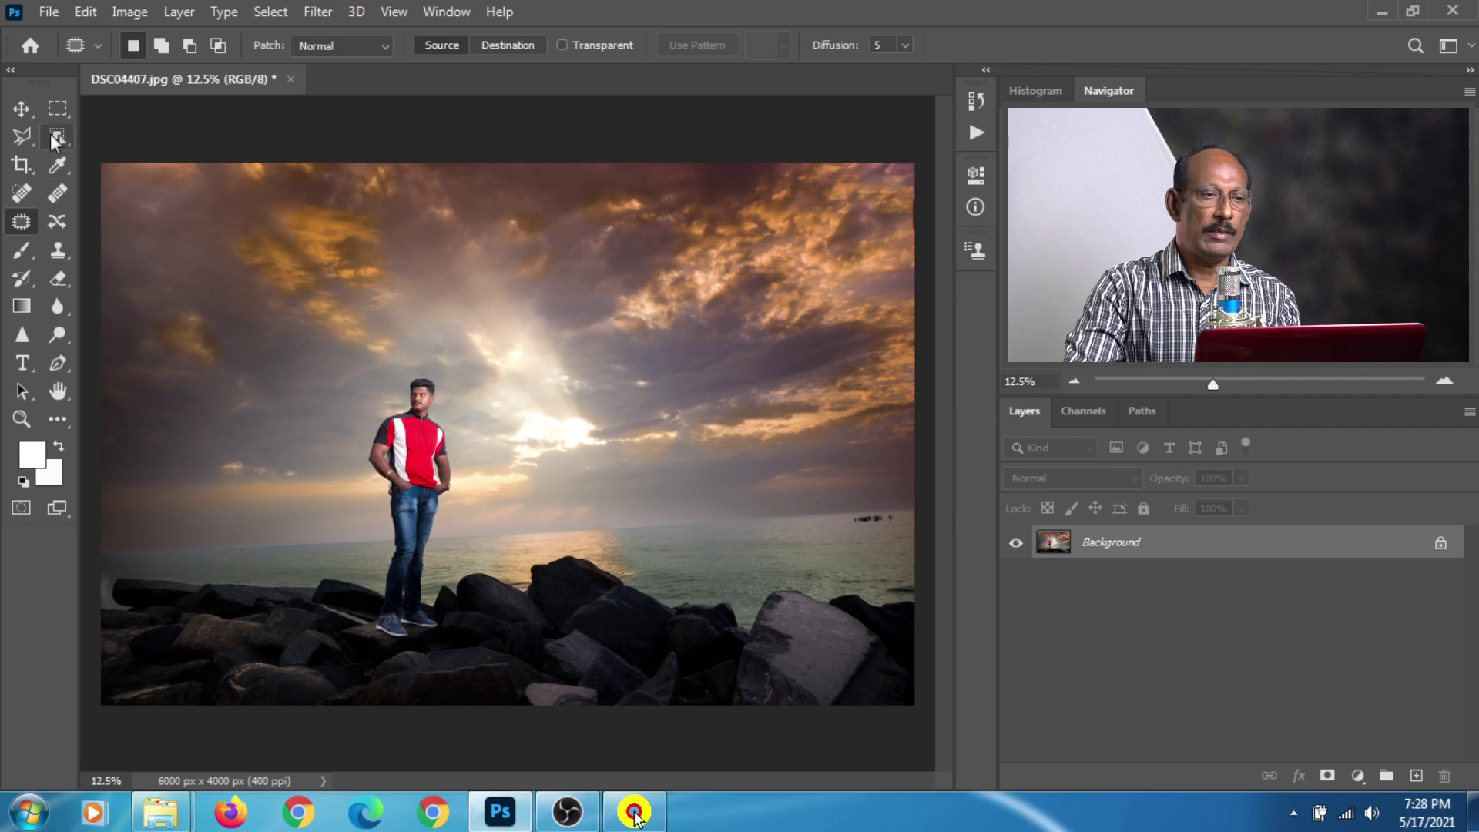
pyautogui.click(50, 134)
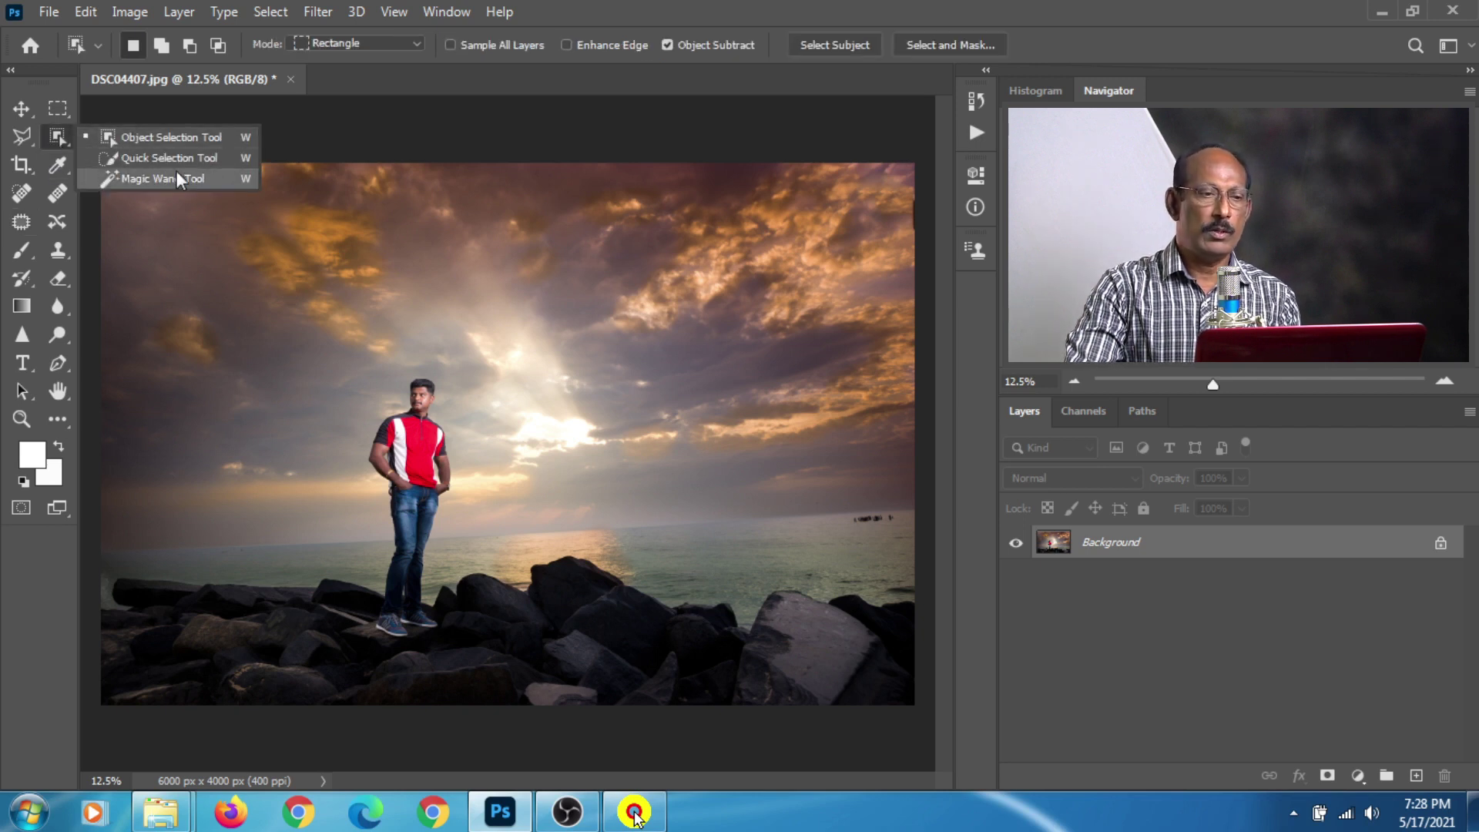
pyautogui.click(160, 137)
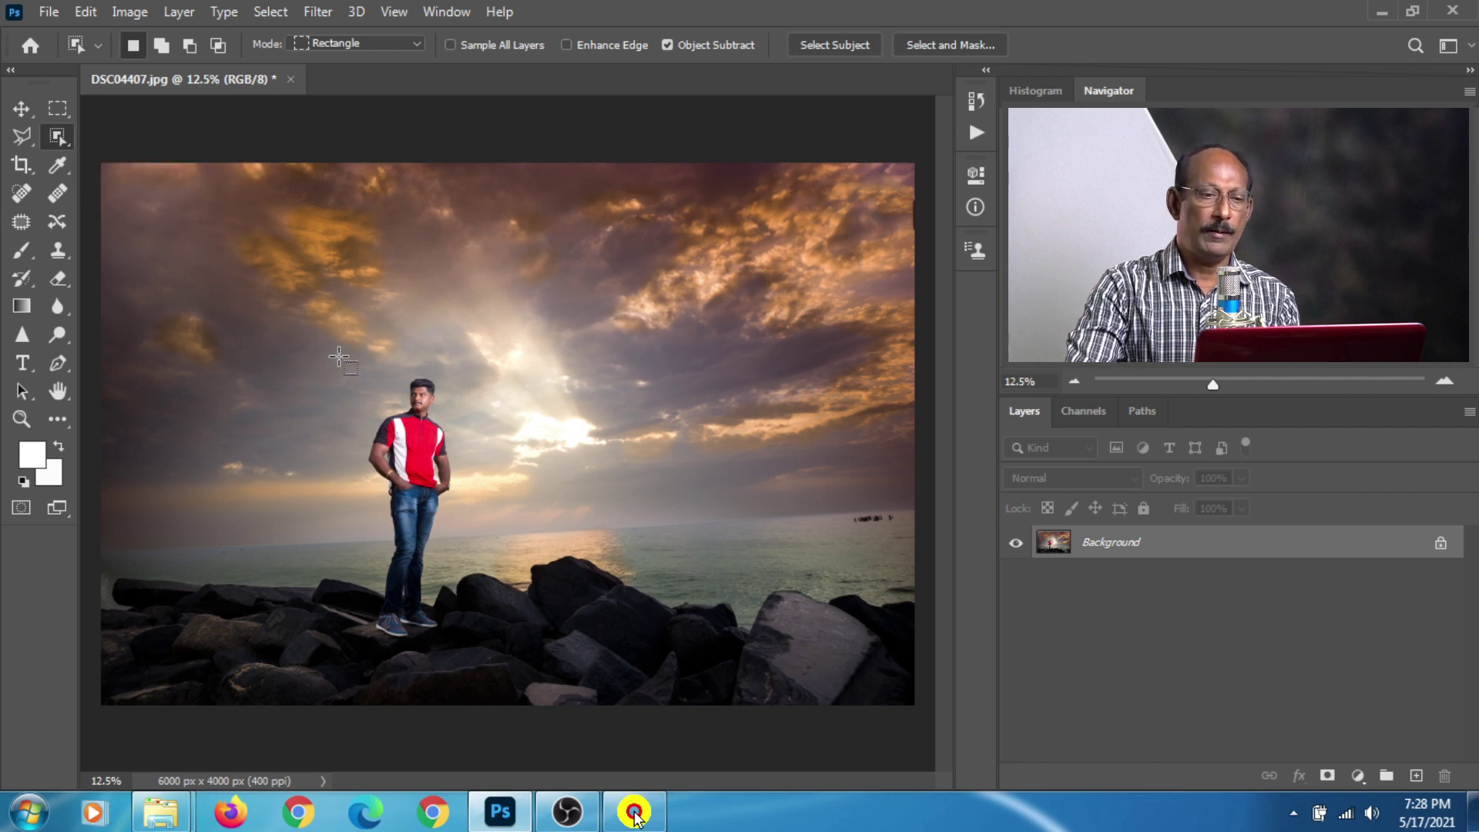
pyautogui.moveTo(342, 352); pyautogui.dragTo(464, 644)
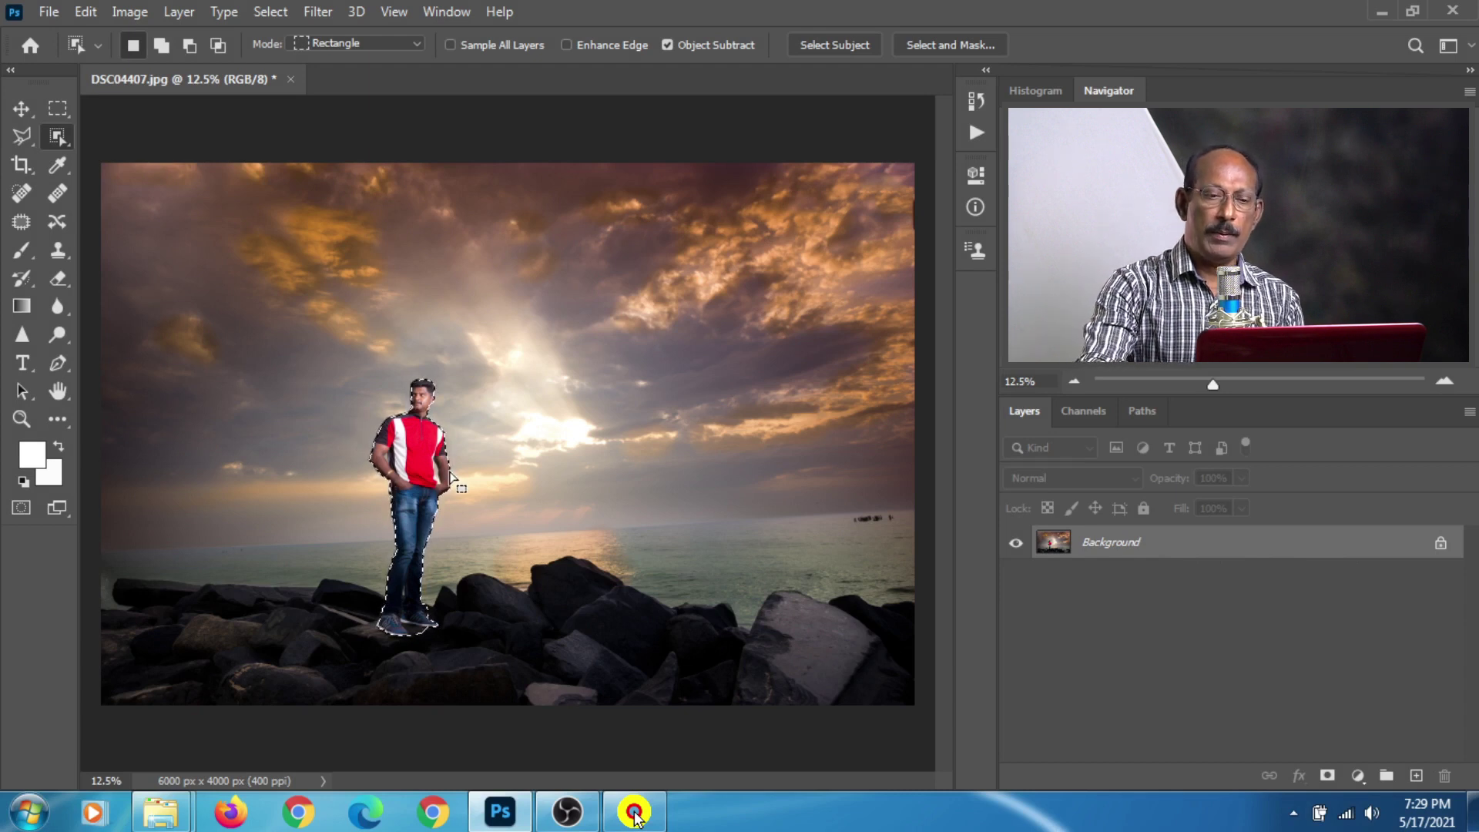
# Fill the man's selected area with Content-Aware contents and deselect.
pyautogui.press('Delete')
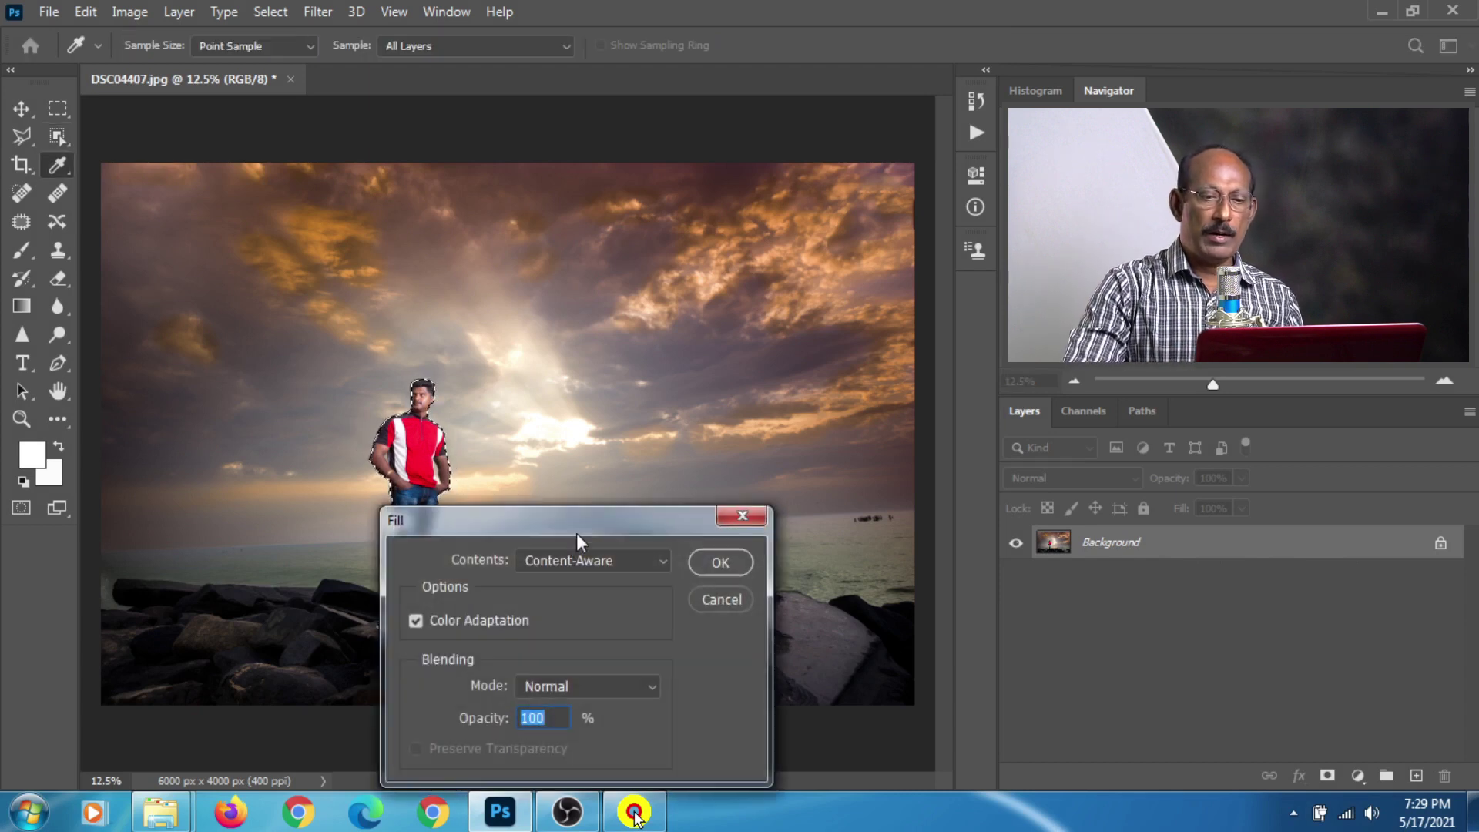
pyautogui.moveTo(589, 527); pyautogui.dragTo(727, 299)
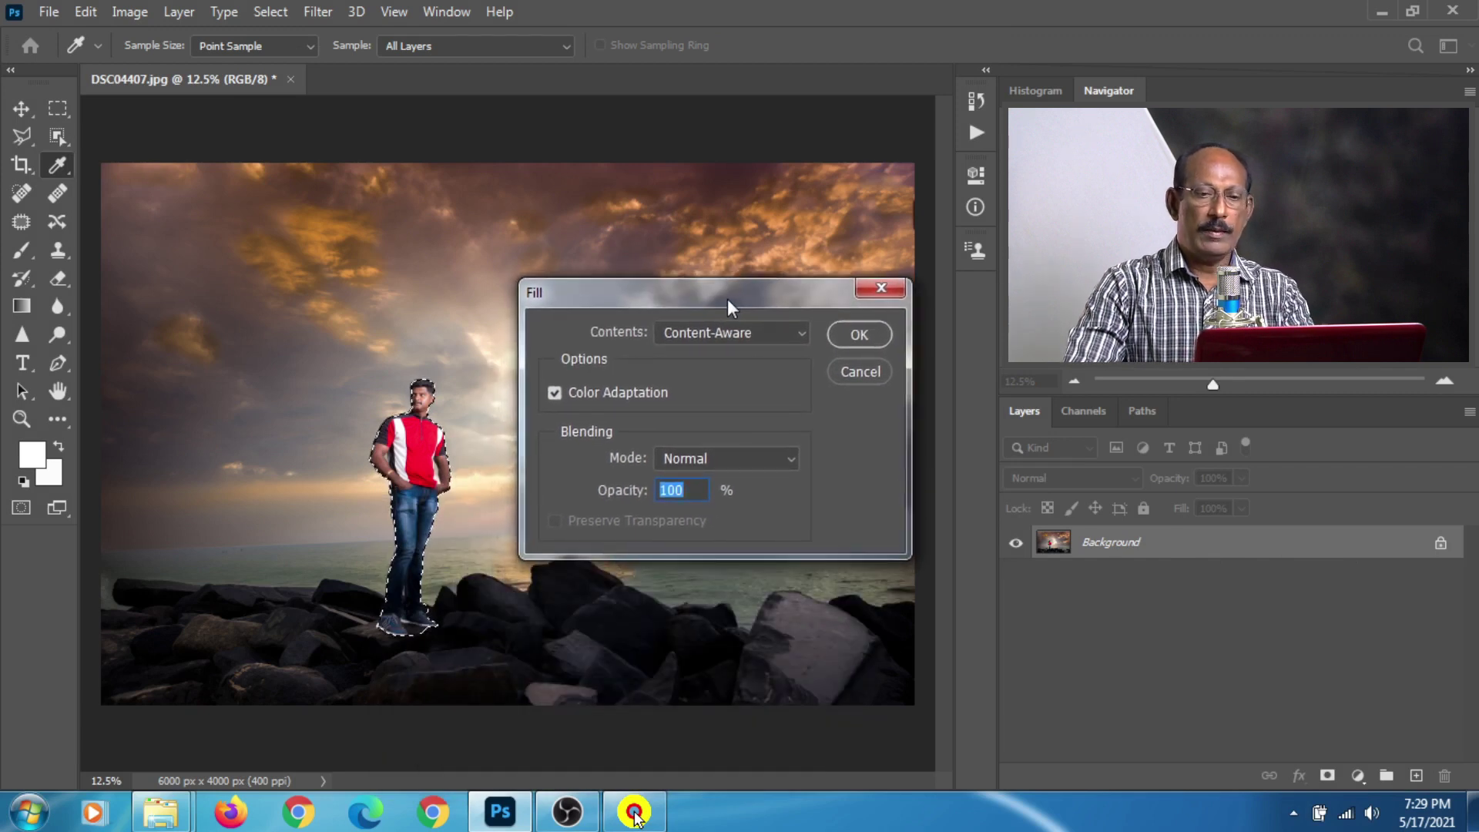
pyautogui.click(805, 332)
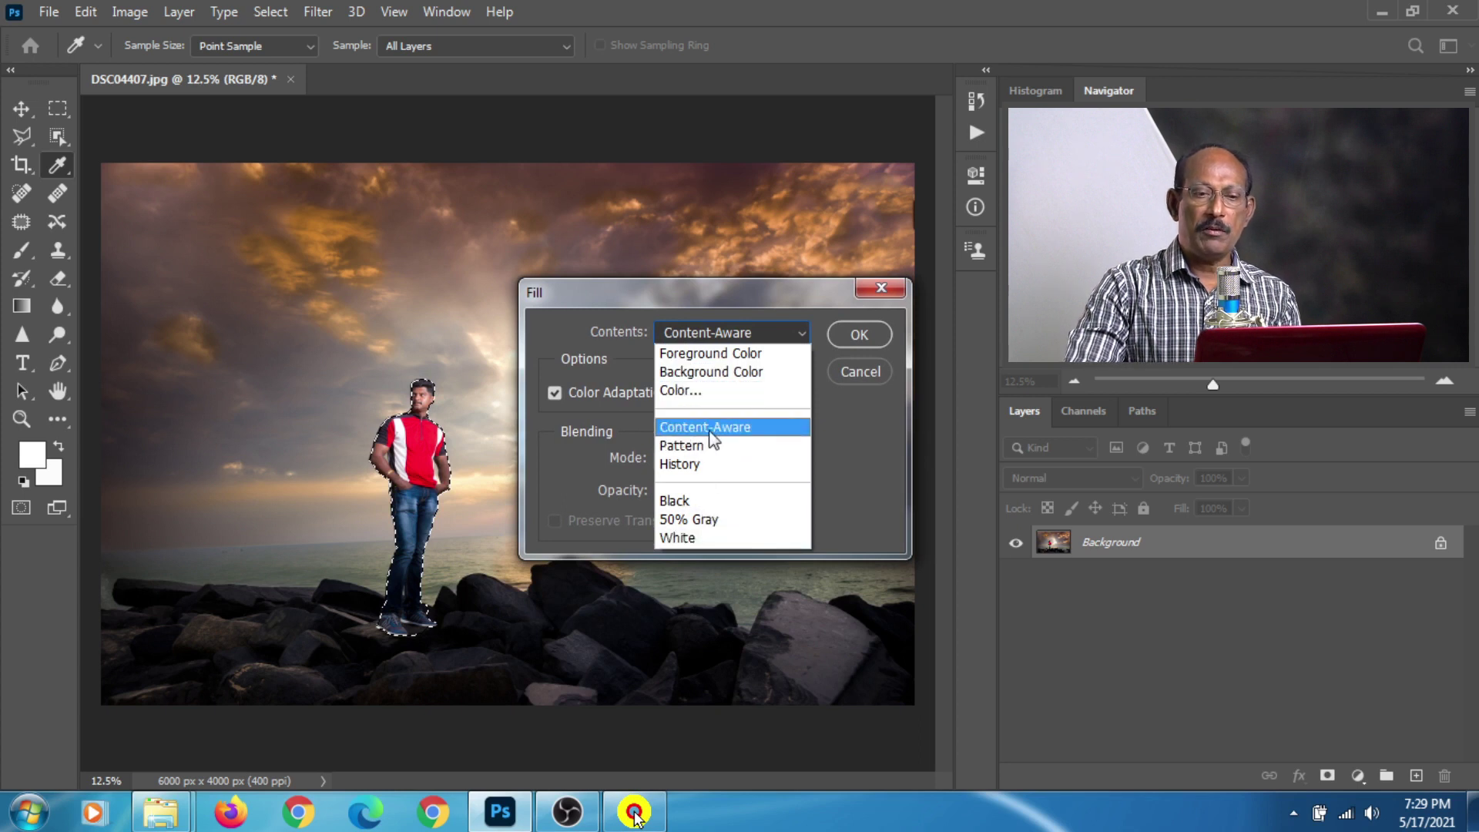
pyautogui.click(759, 429)
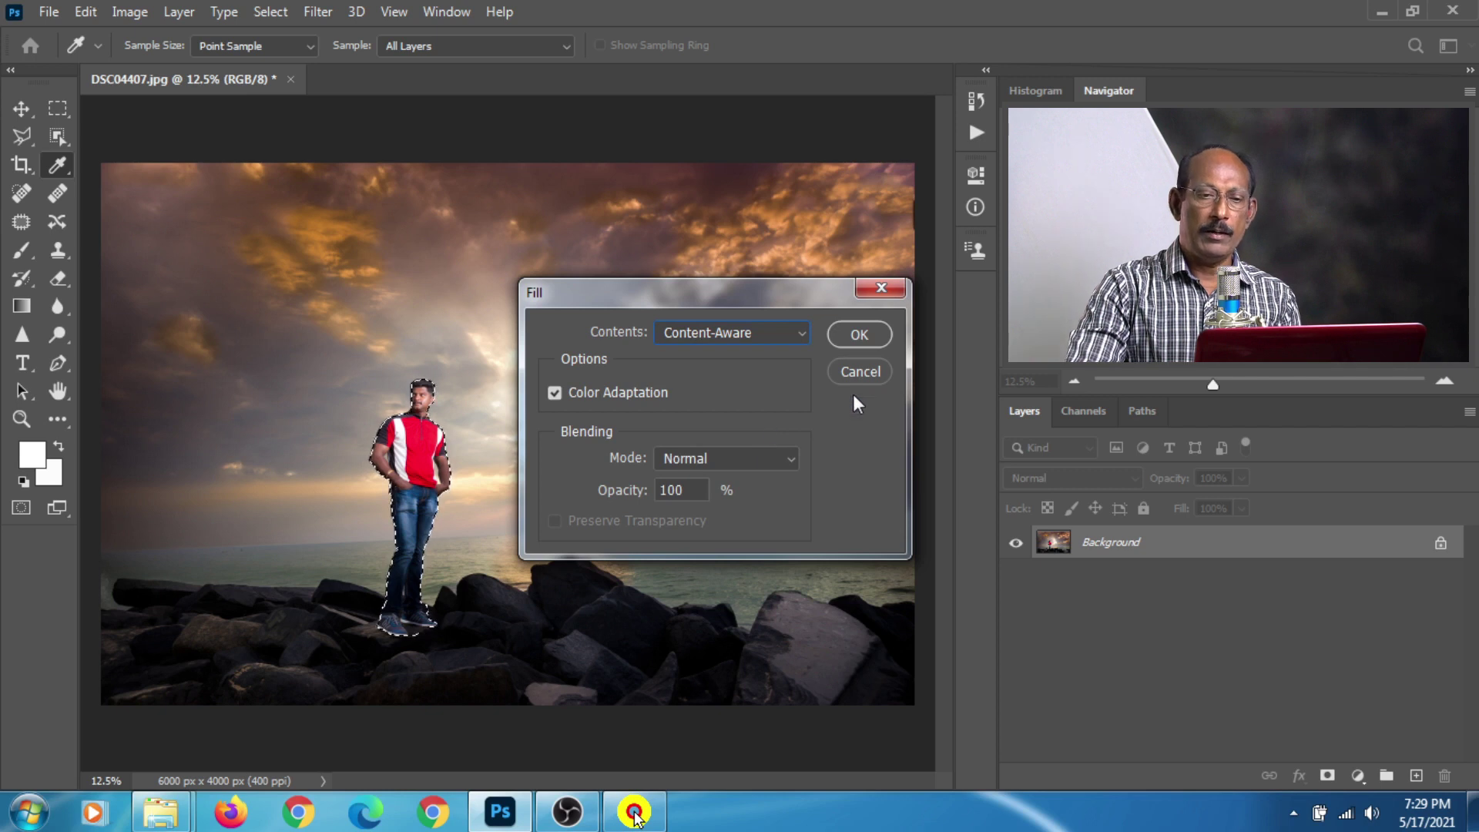
pyautogui.click(866, 337)
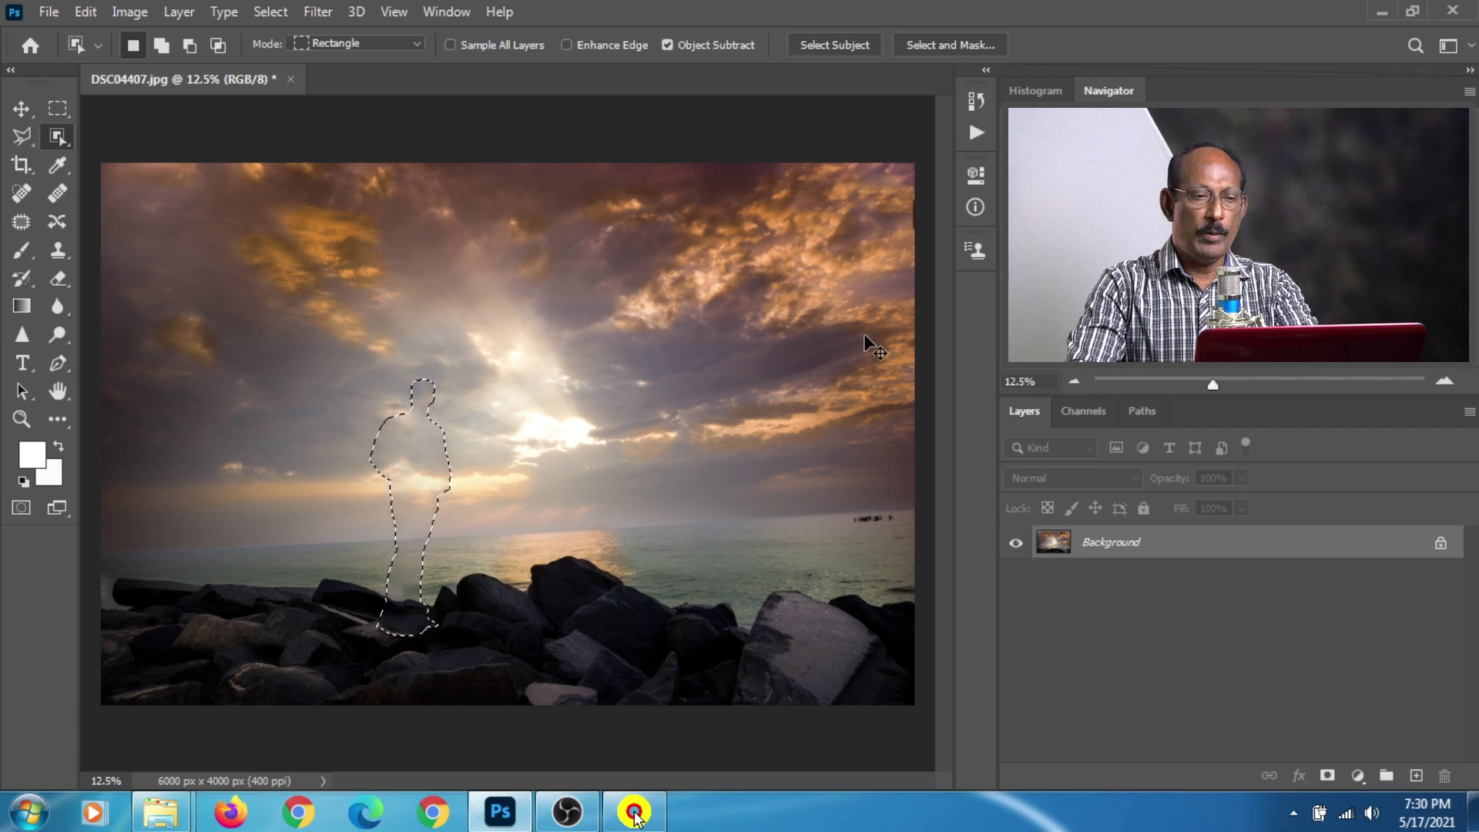
pyautogui.hotkey('ctrl', 'd')
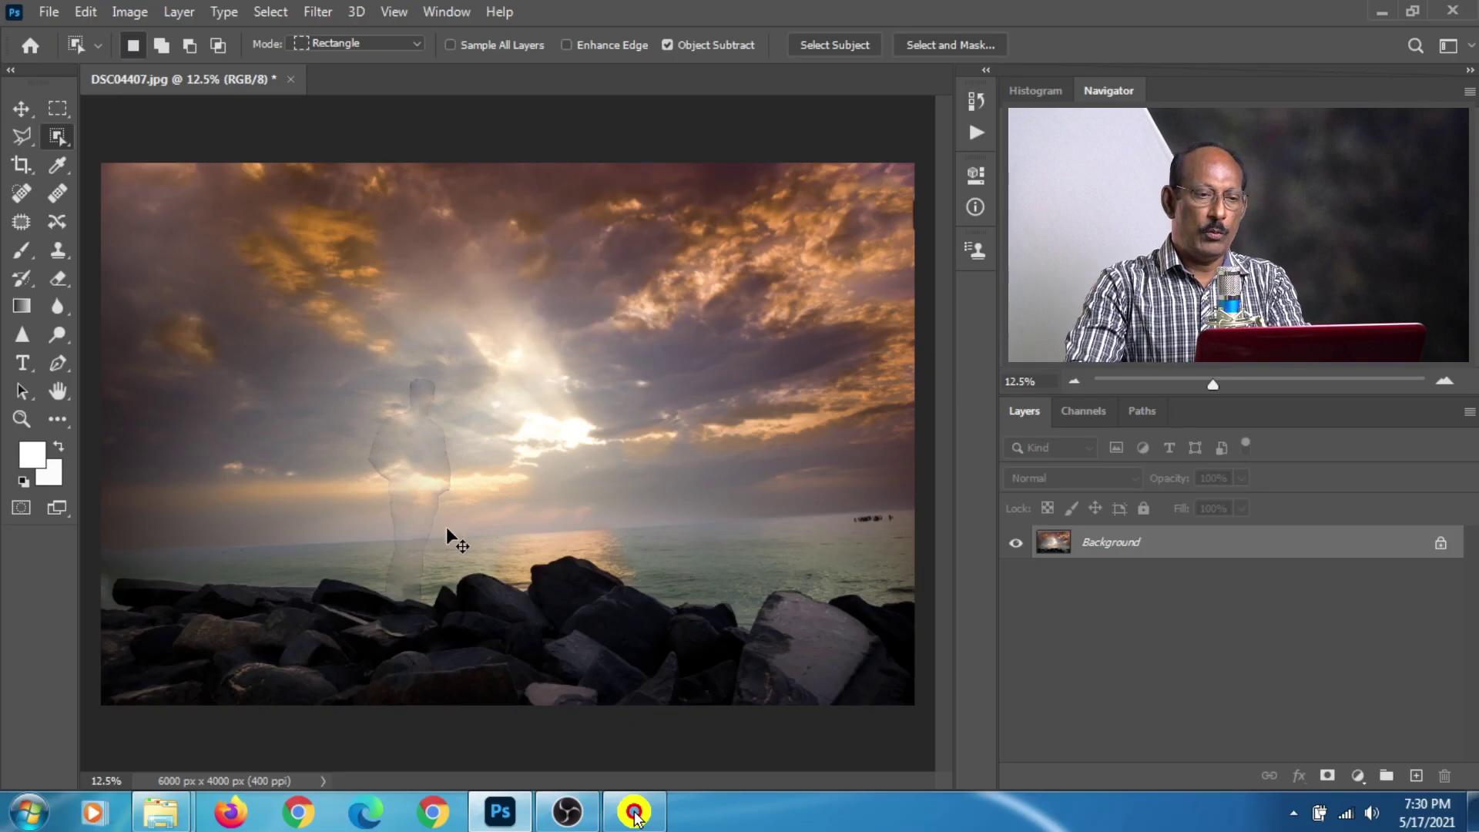
# Reselect the restored man's figure with the Object Selection tool.
pyautogui.click(446, 527)
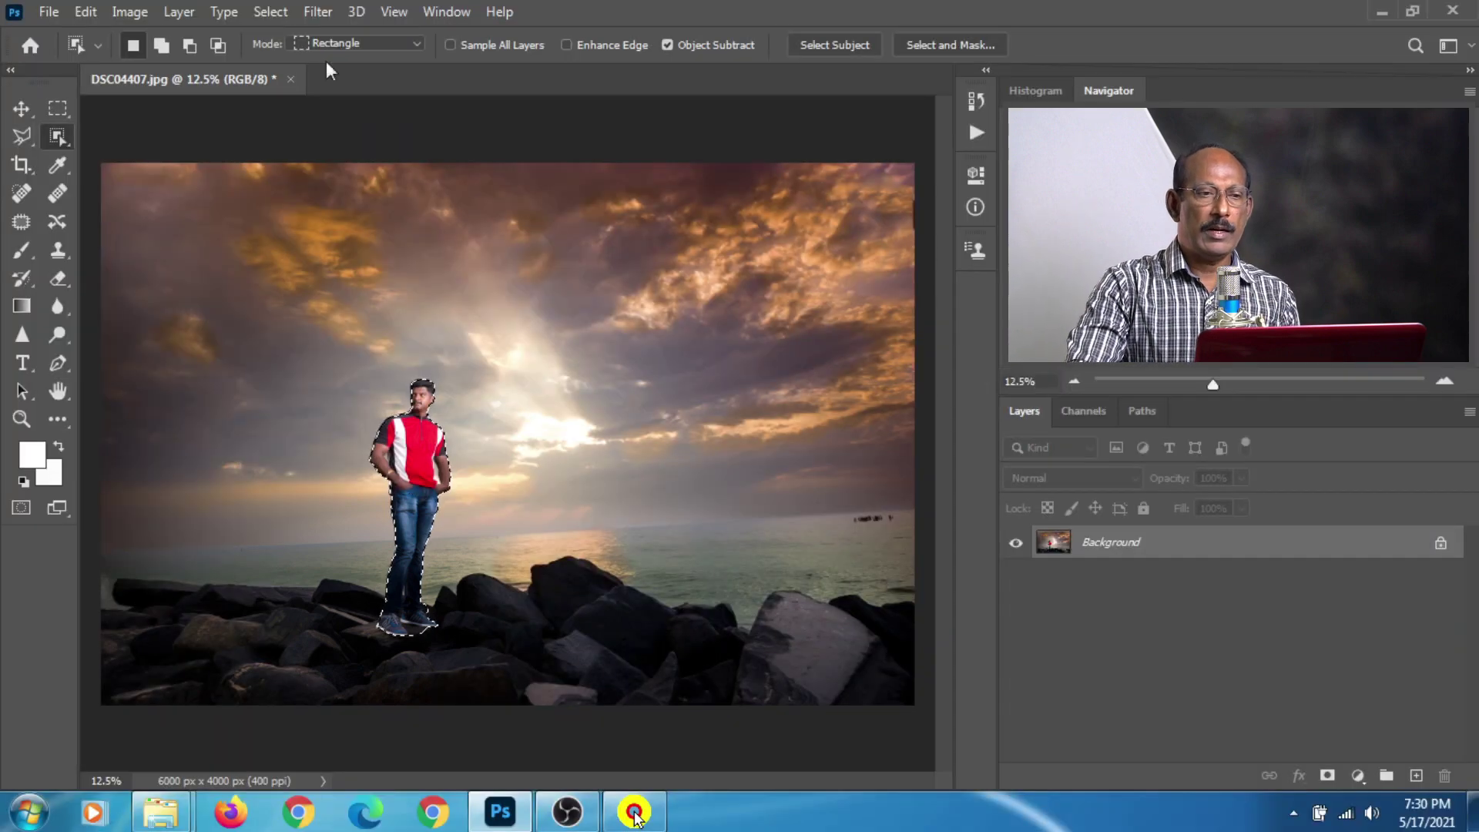
# Expand the man's selection by 30 pixels via Select > Modify > Expand.
pyautogui.click(277, 13)
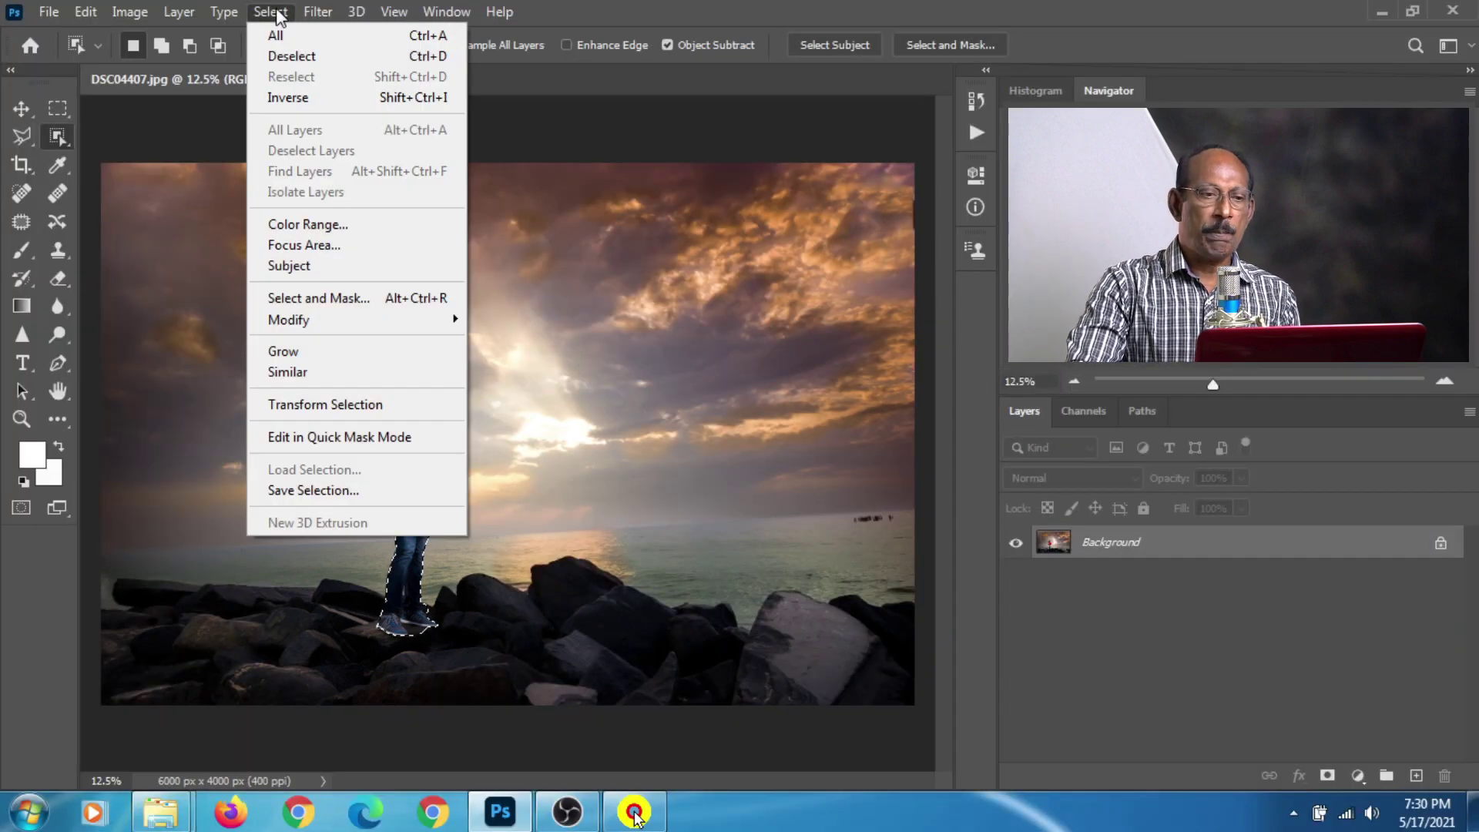
pyautogui.moveTo(291, 320)
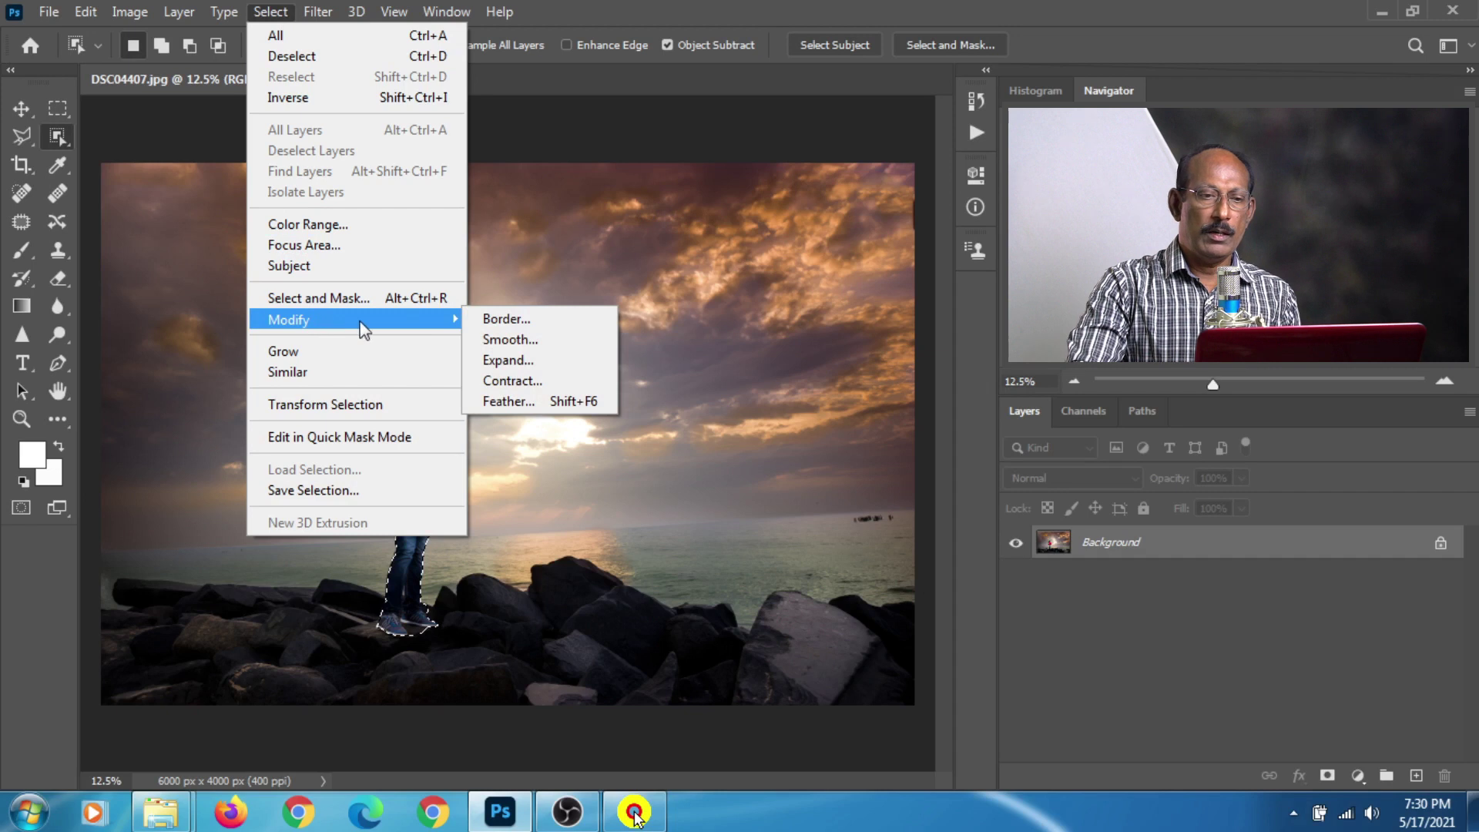
pyautogui.click(548, 368)
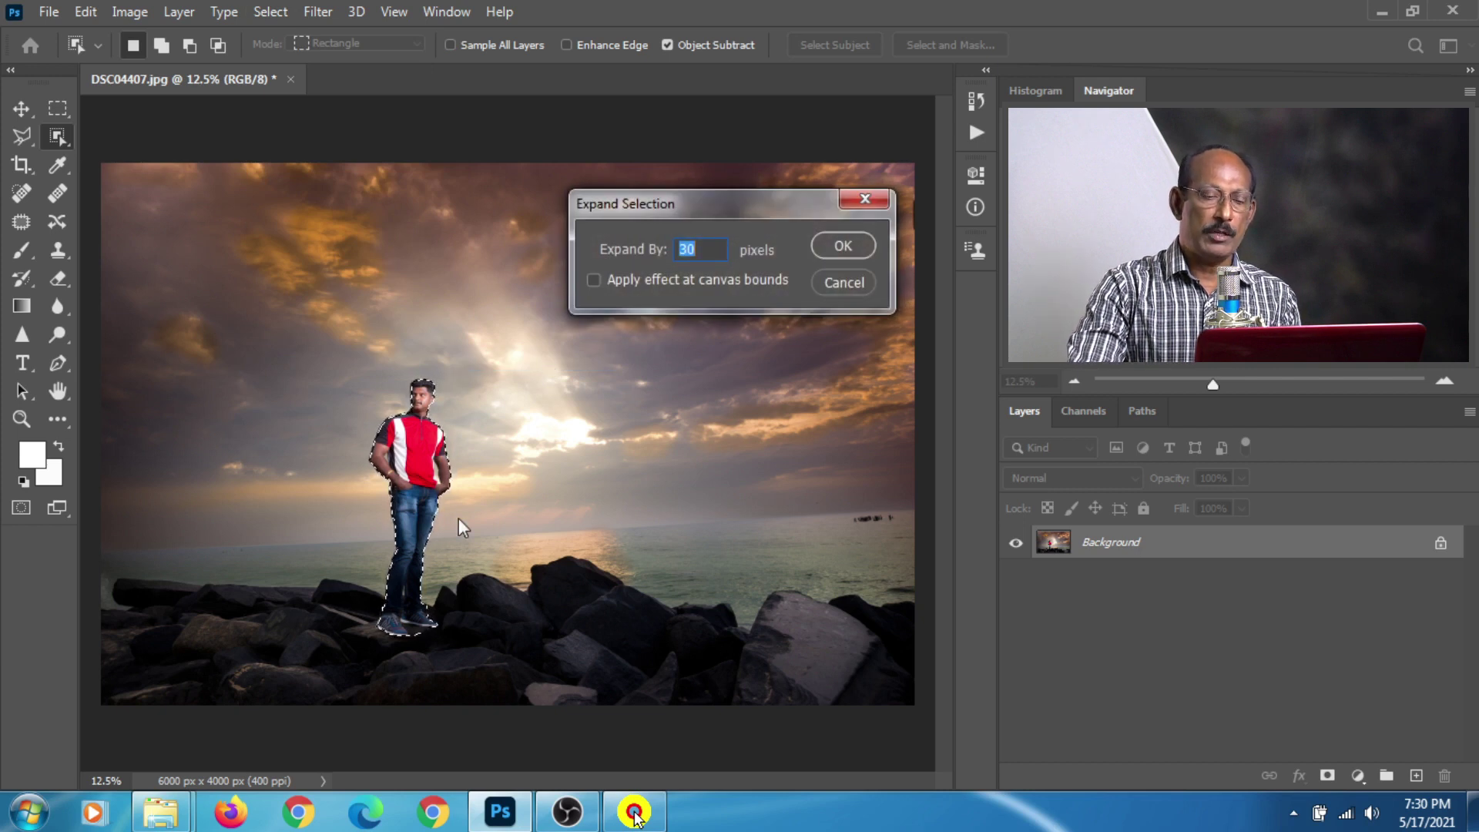
pyautogui.click(716, 251)
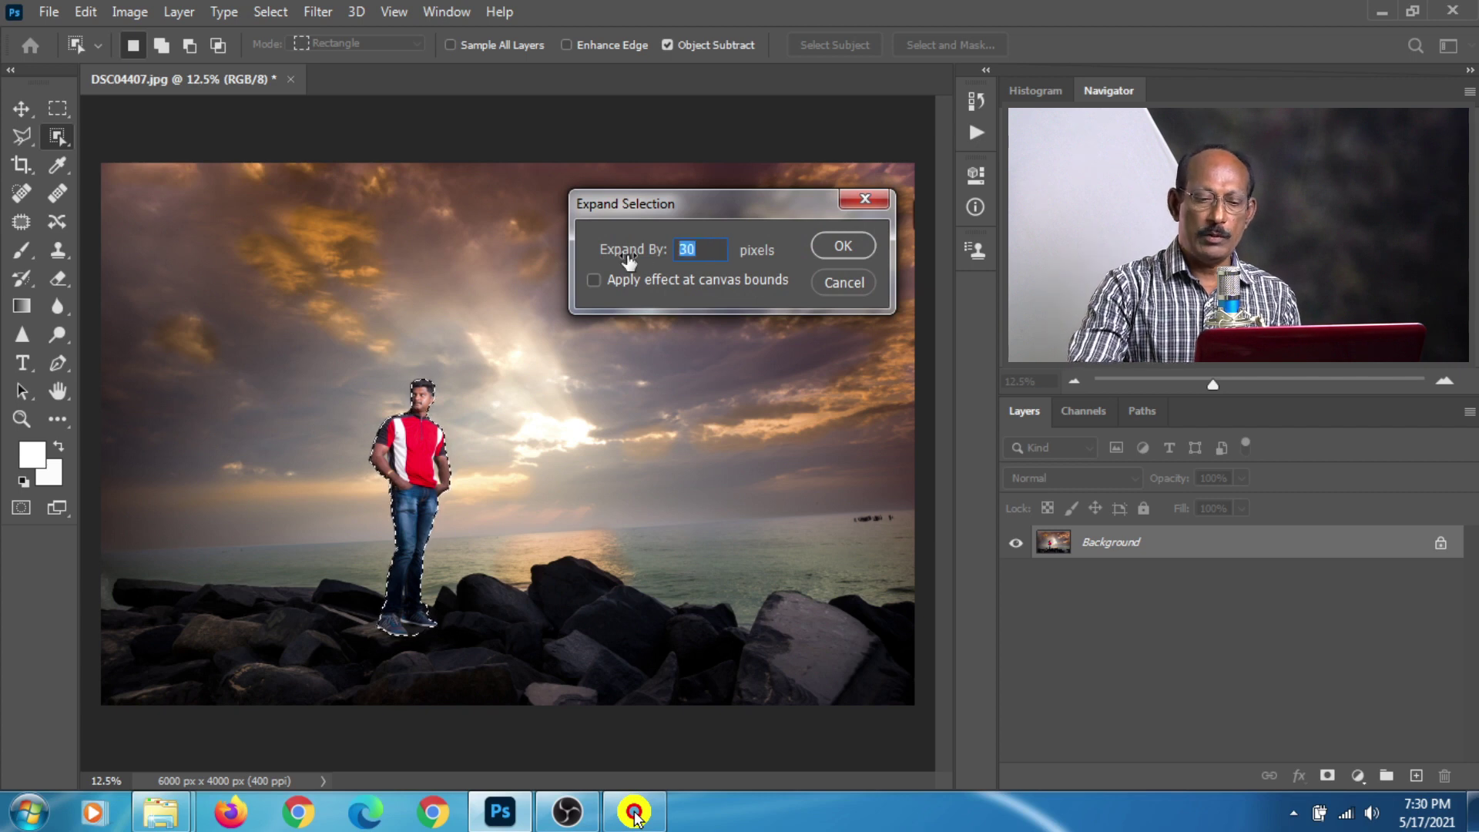
pyautogui.write('20')
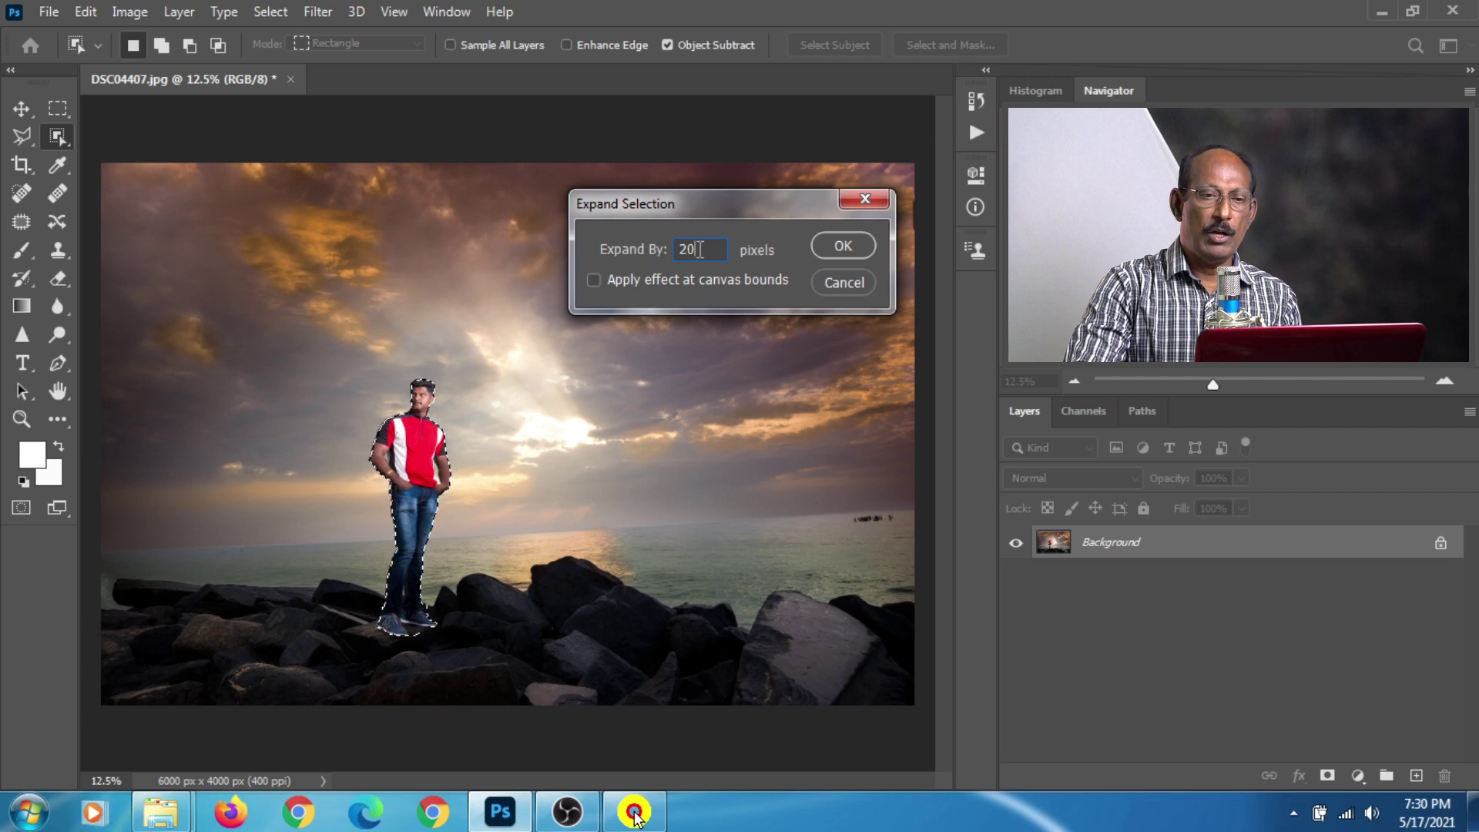
pyautogui.write('0')
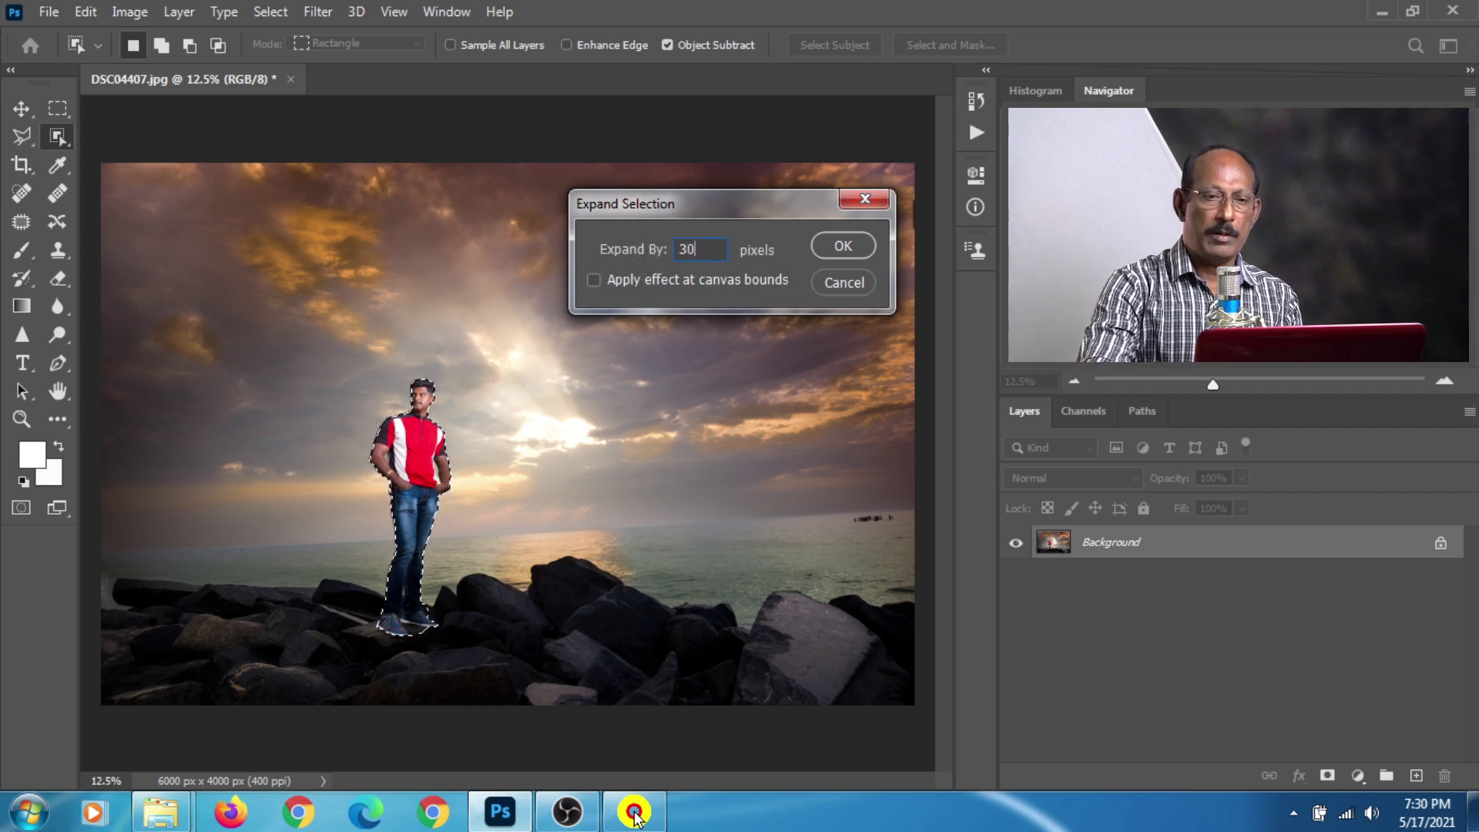
pyautogui.click(861, 246)
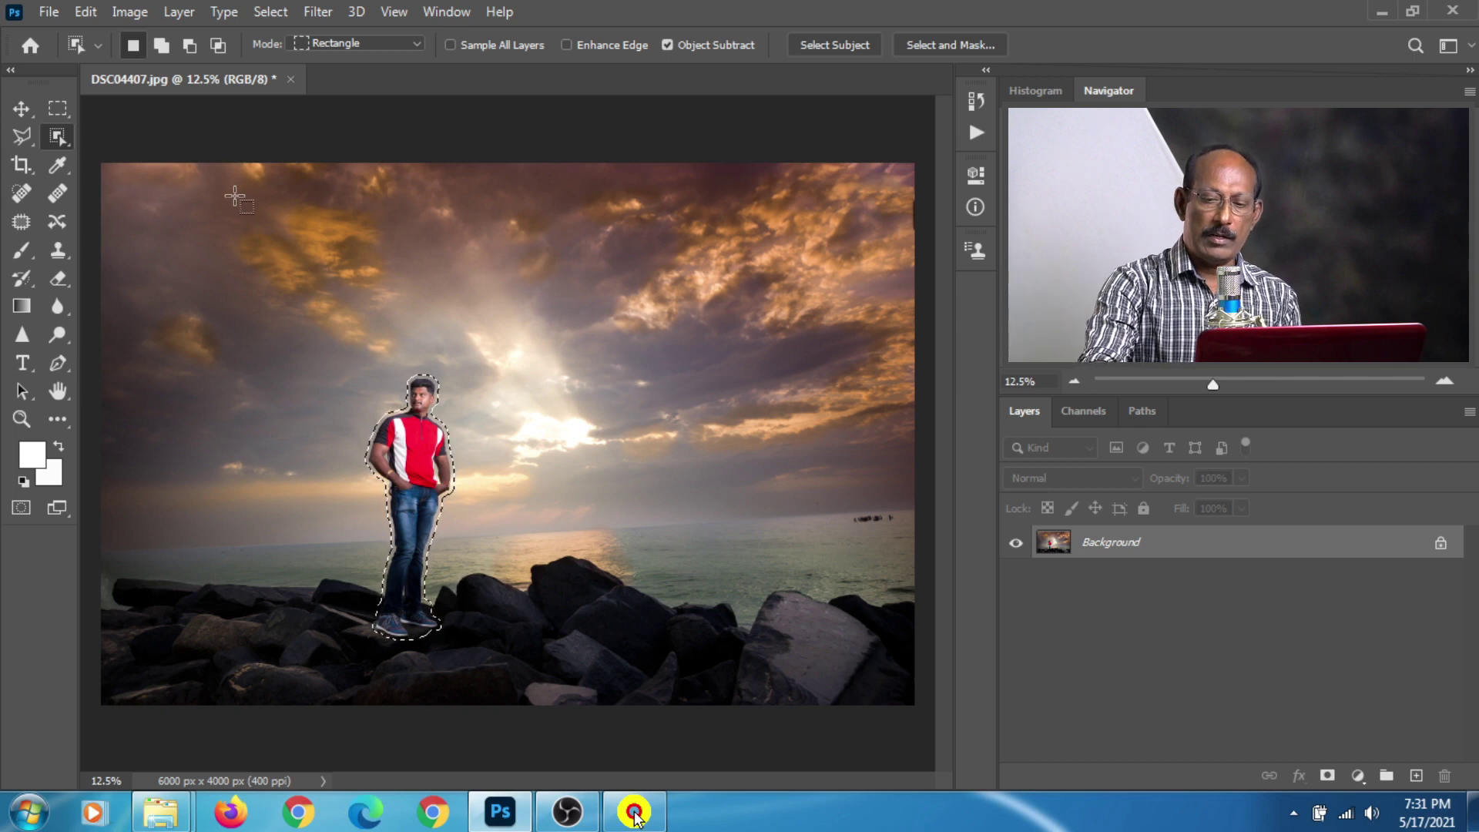
# Content-Aware fill the expanded selection to erase the man, deselect, and close the photo.
pyautogui.hotkey('shift', 'F5')
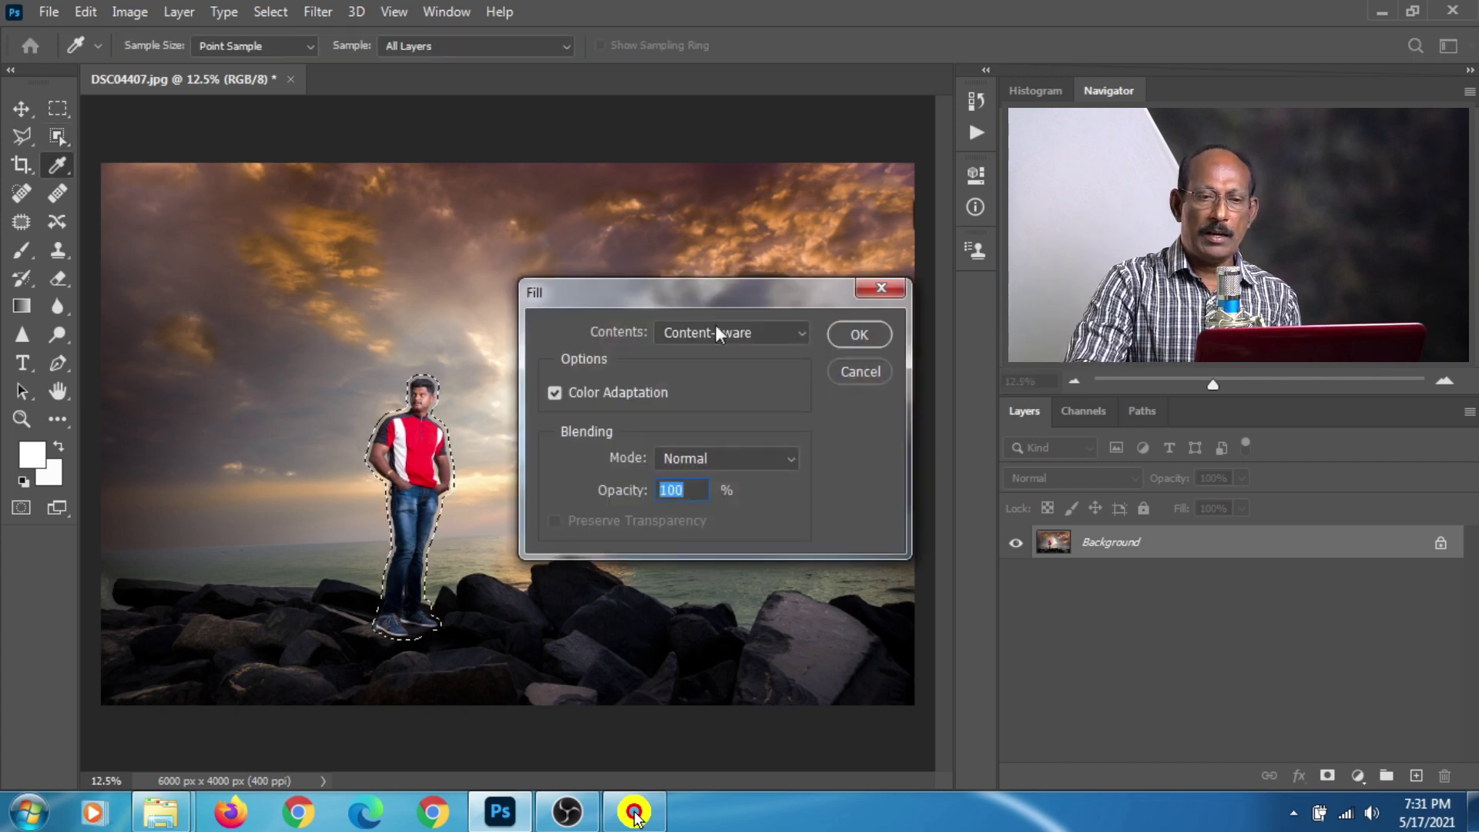
pyautogui.click(854, 335)
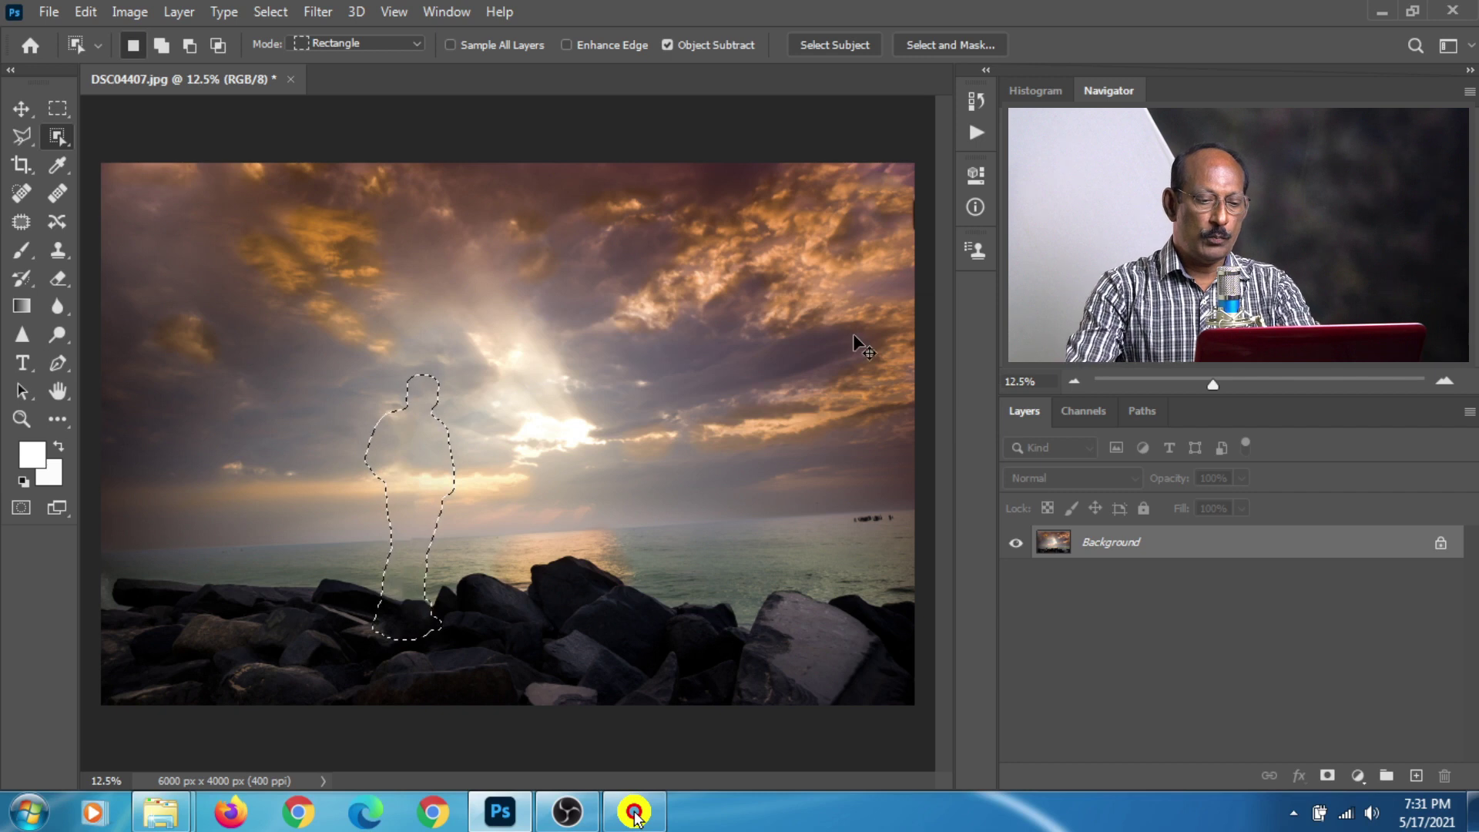
pyautogui.hotkey('ctrl', 'd')
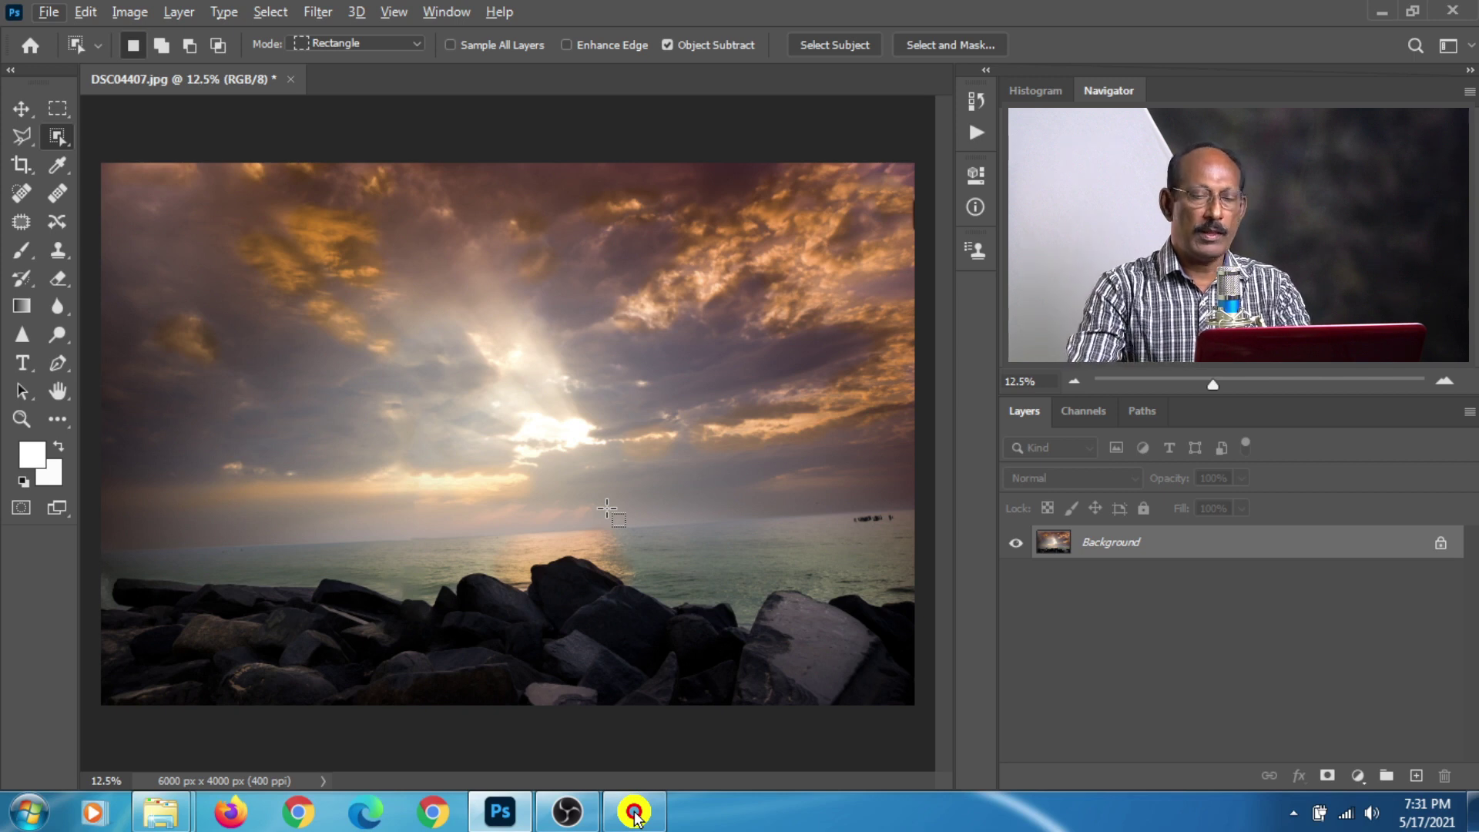
pyautogui.hotkey('ctrl', 'w')
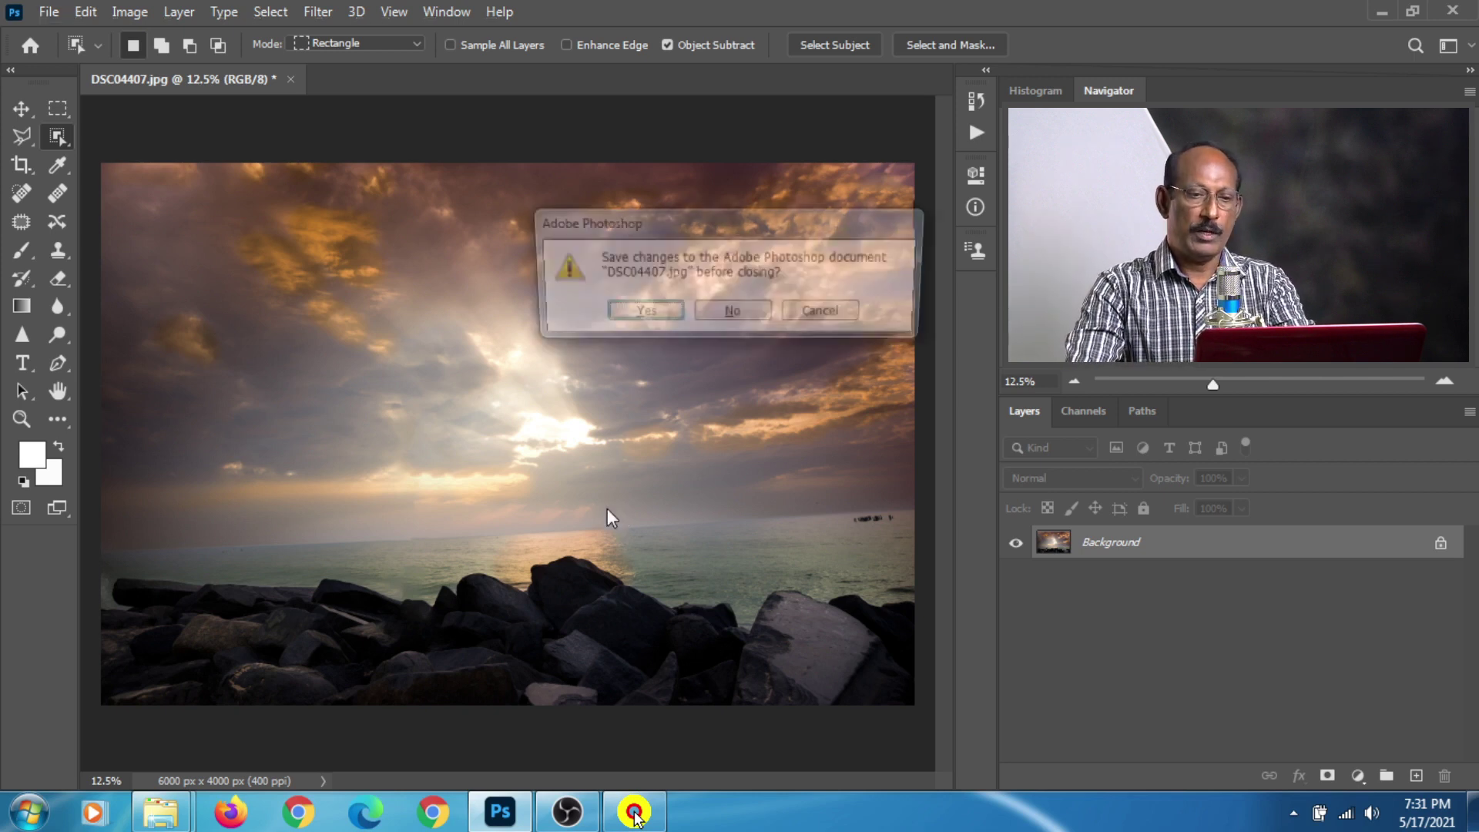
# Discard the beach photo edits and open DSC_6583.jpg.
pyautogui.click(704, 306)
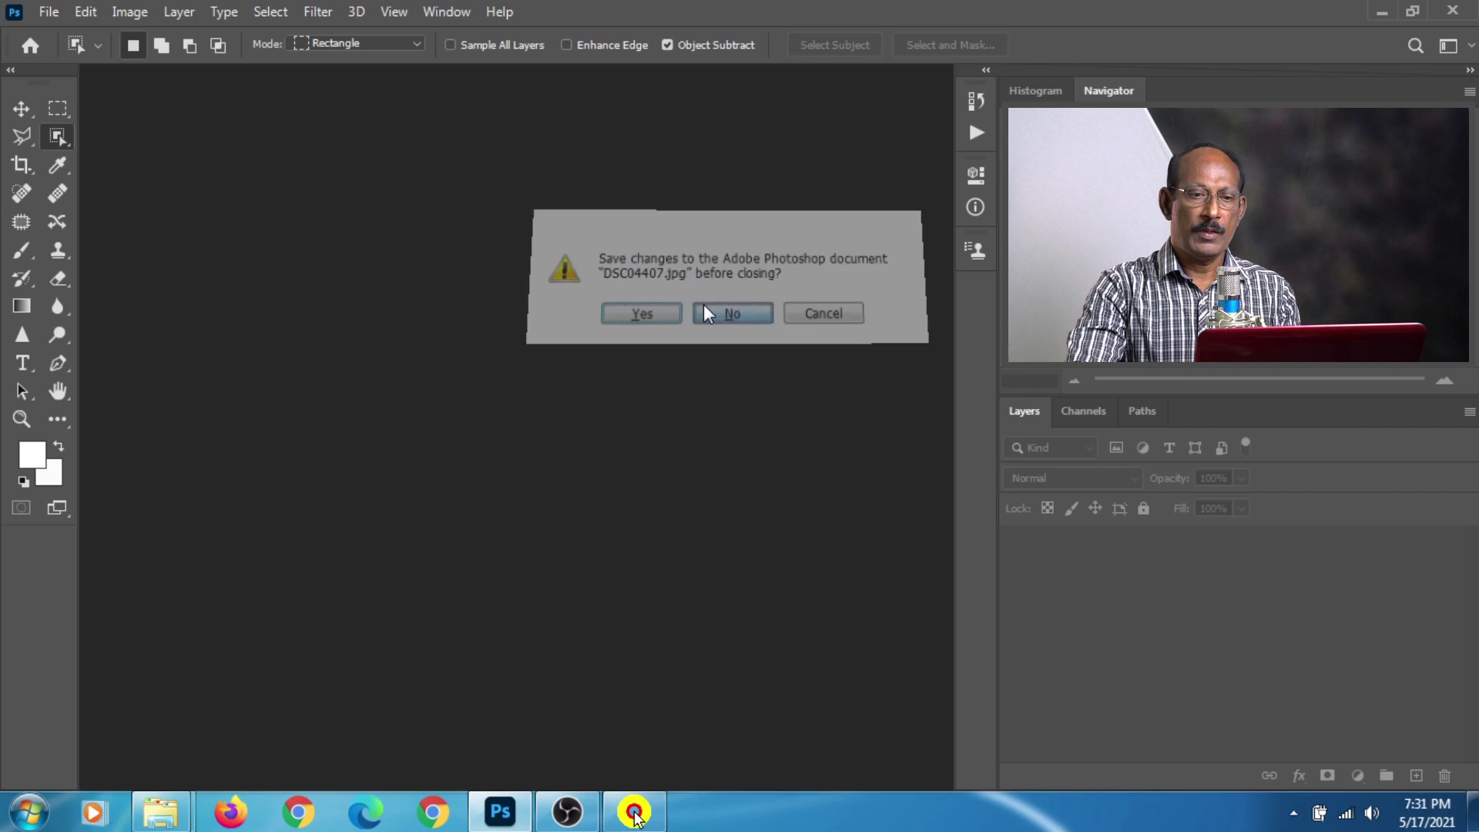
pyautogui.doubleClick(618, 473)
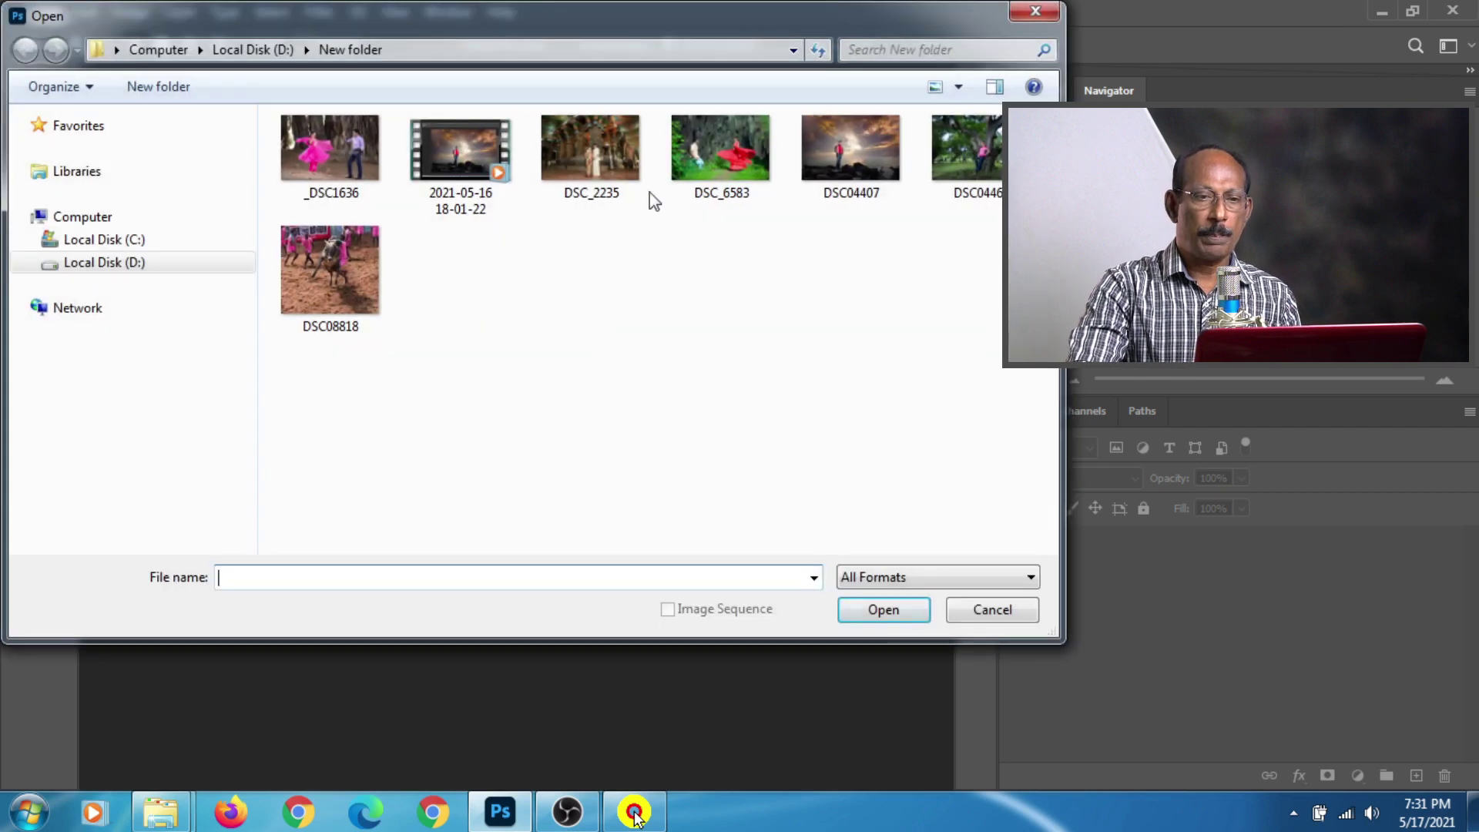
pyautogui.doubleClick(720, 150)
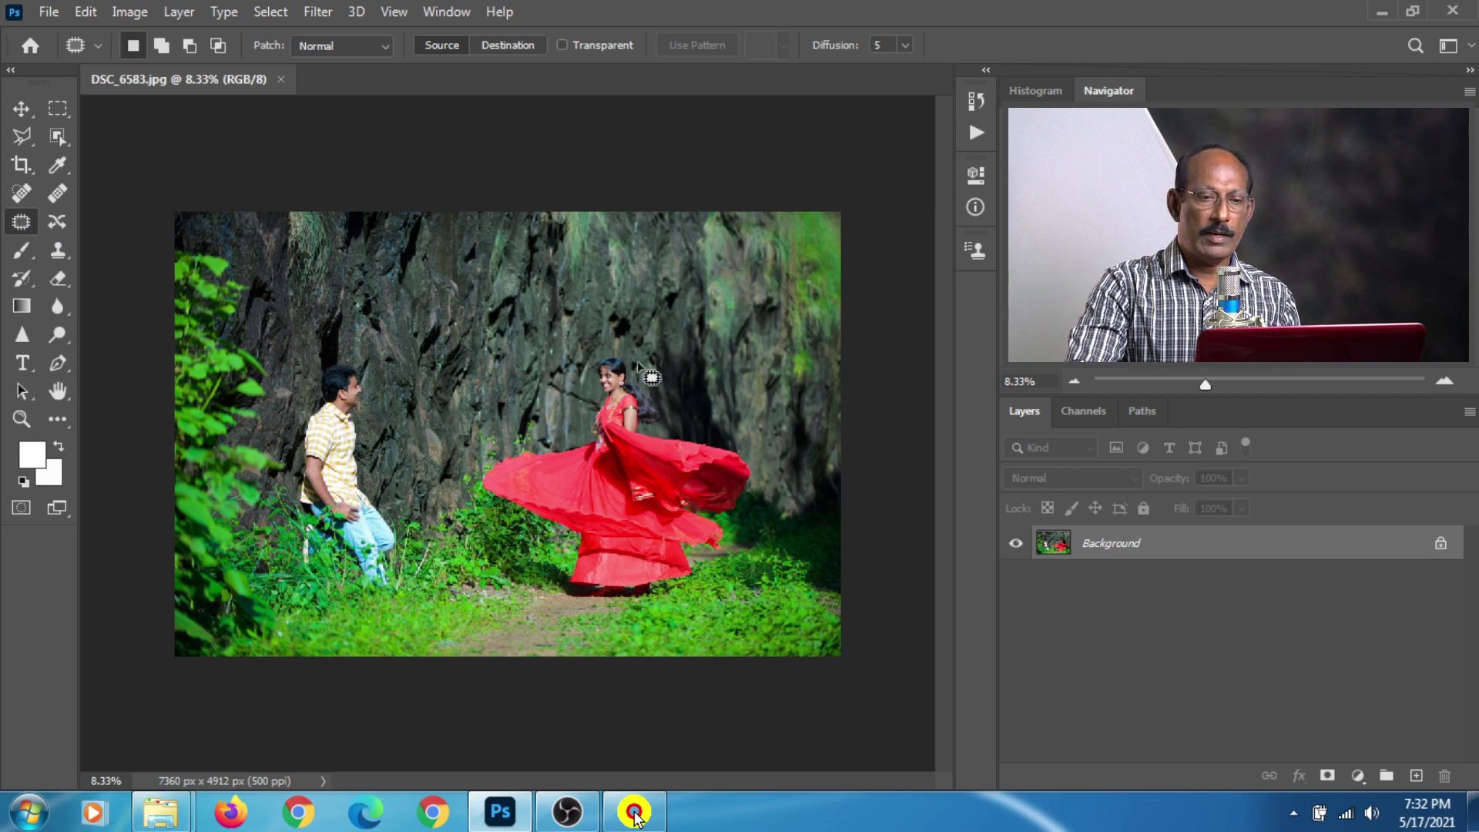
# Patch the woman in red with nearby rock texture, then undo it.
pyautogui.moveTo(622, 350)
pyautogui.mouseDown()
pyautogui.moveTo(579, 377)
pyautogui.moveTo(597, 616)
pyautogui.moveTo(690, 609)
pyautogui.moveTo(756, 487)
pyautogui.mouseUp()
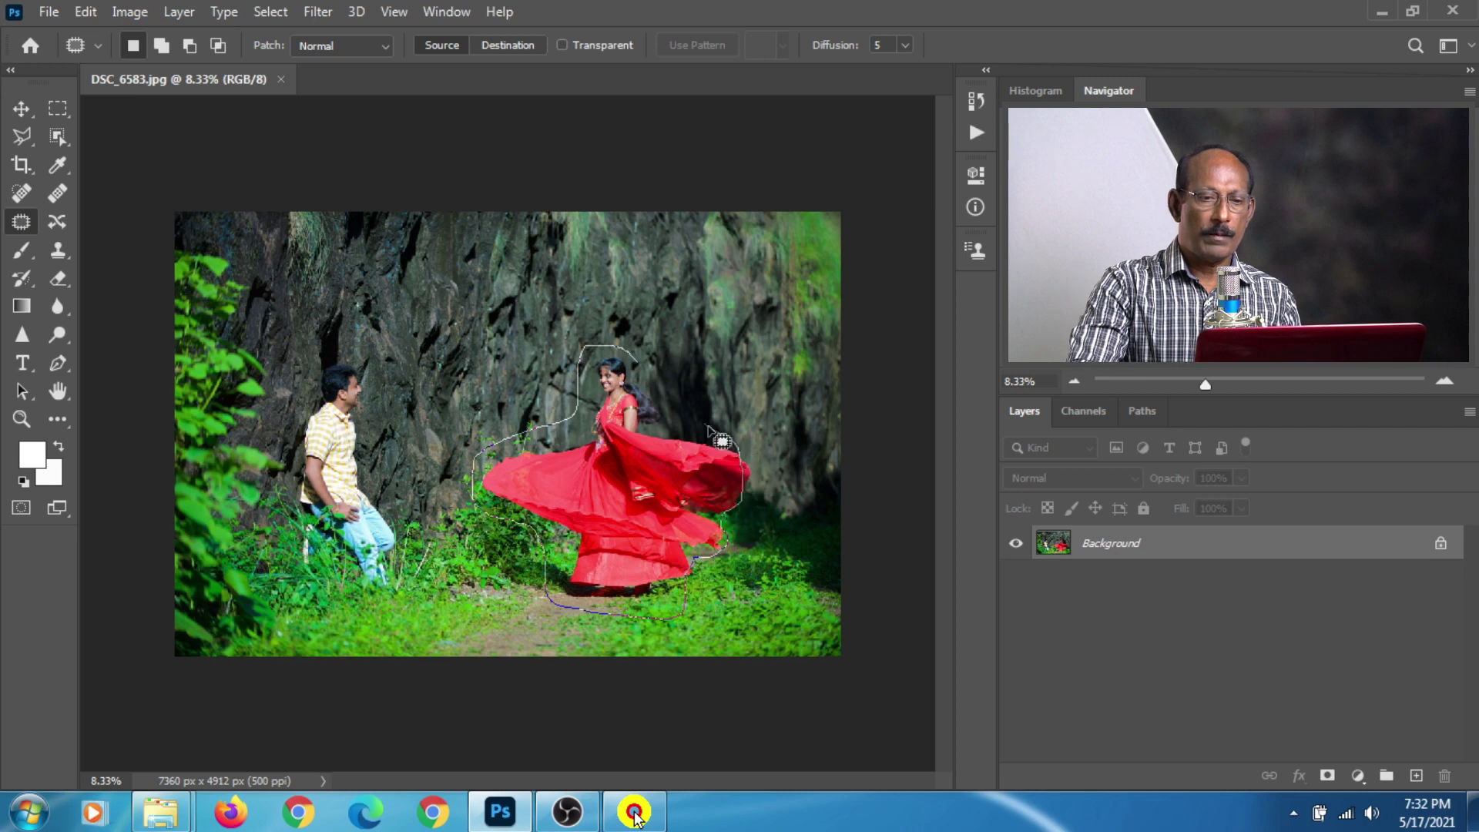
pyautogui.moveTo(709, 428); pyautogui.dragTo(713, 431)
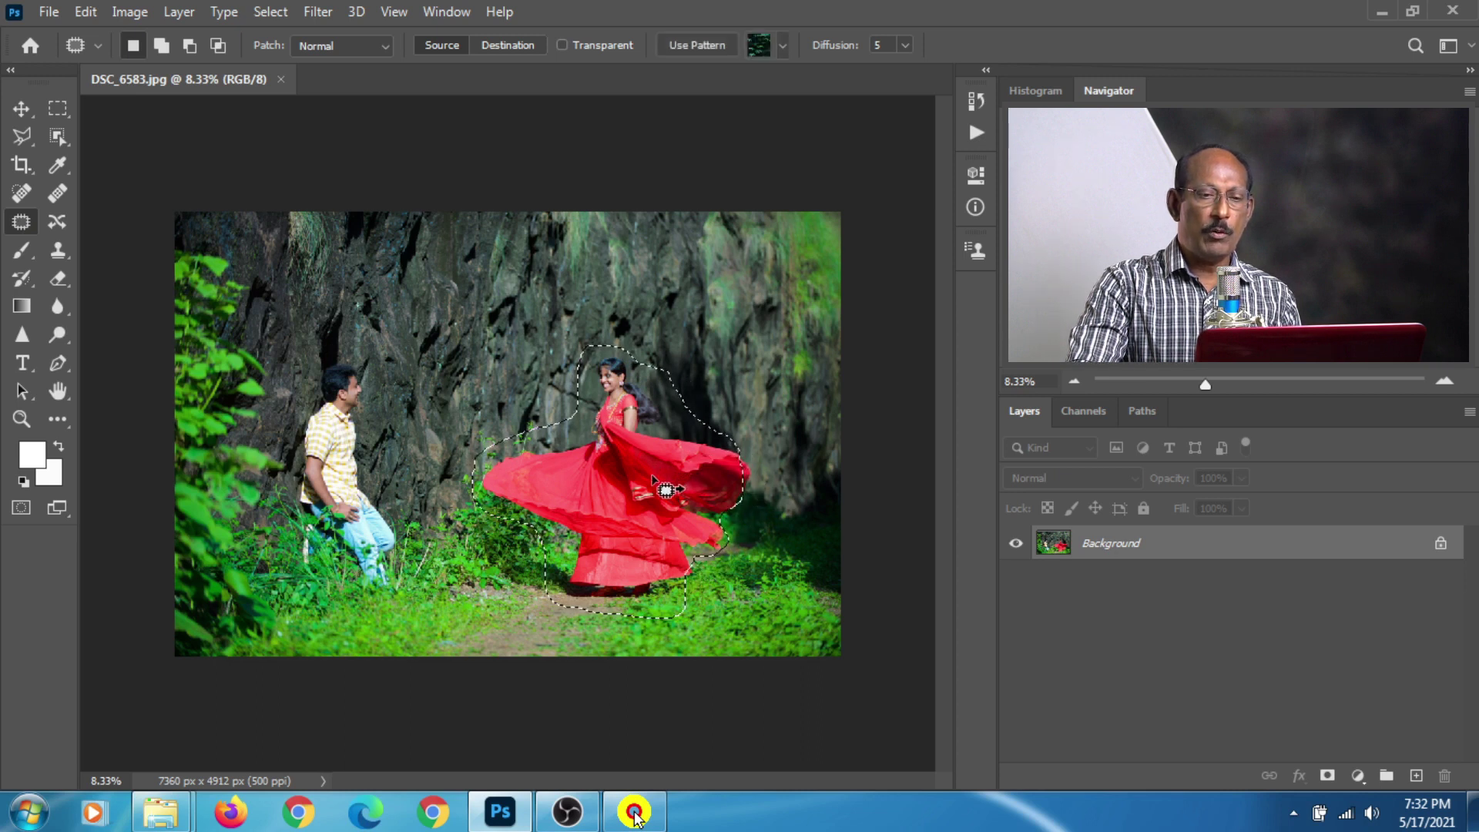
pyautogui.moveTo(665, 490)
pyautogui.mouseDown()
pyautogui.moveTo(371, 416)
pyautogui.moveTo(367, 436)
pyautogui.moveTo(570, 312)
pyautogui.moveTo(796, 260)
pyautogui.moveTo(760, 280)
pyautogui.moveTo(608, 224)
pyautogui.moveTo(490, 258)
pyautogui.moveTo(517, 294)
pyautogui.moveTo(490, 275)
pyautogui.mouseUp()
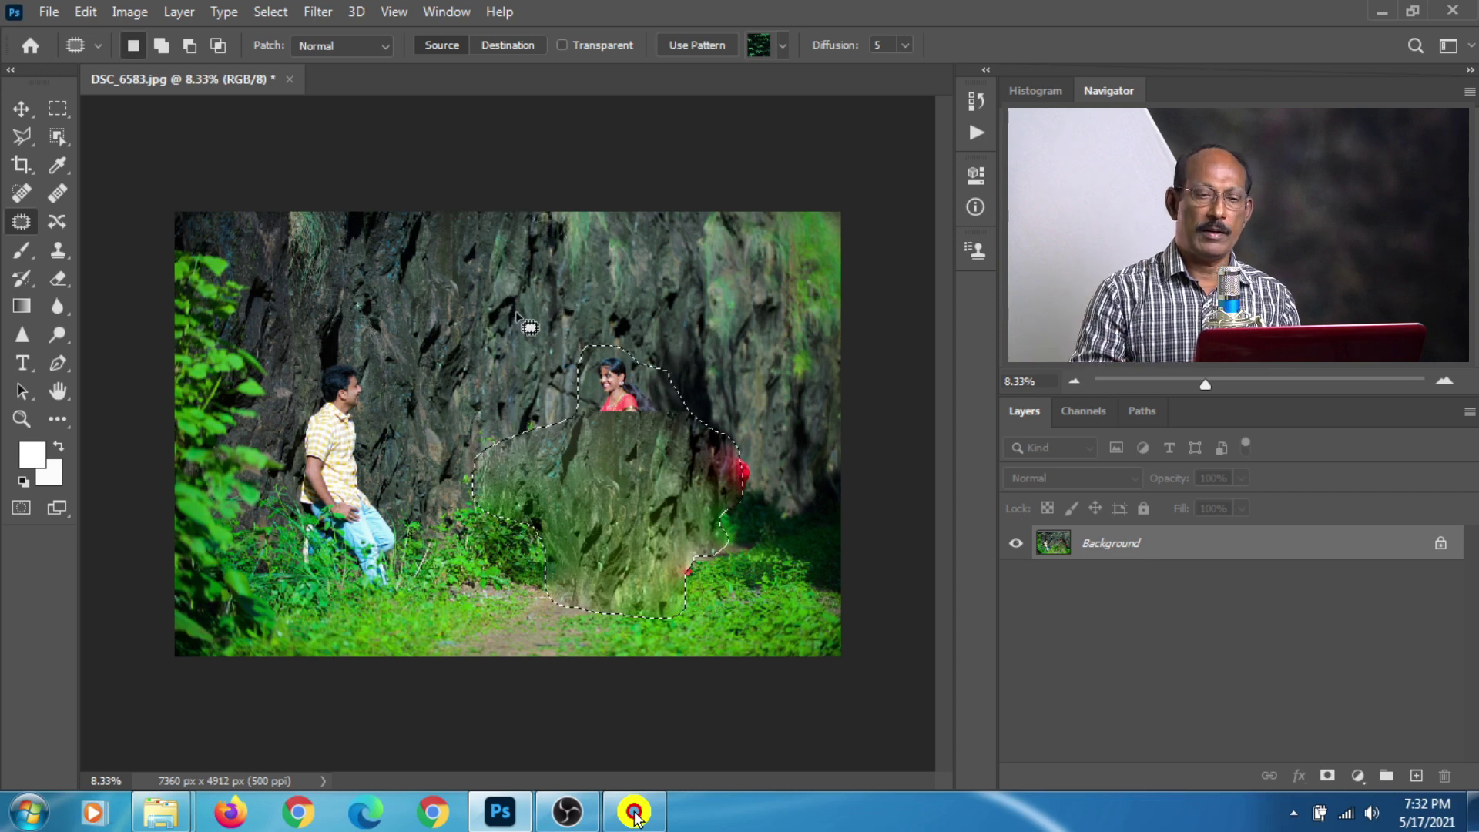
pyautogui.hotkey('ctrl', 'z')
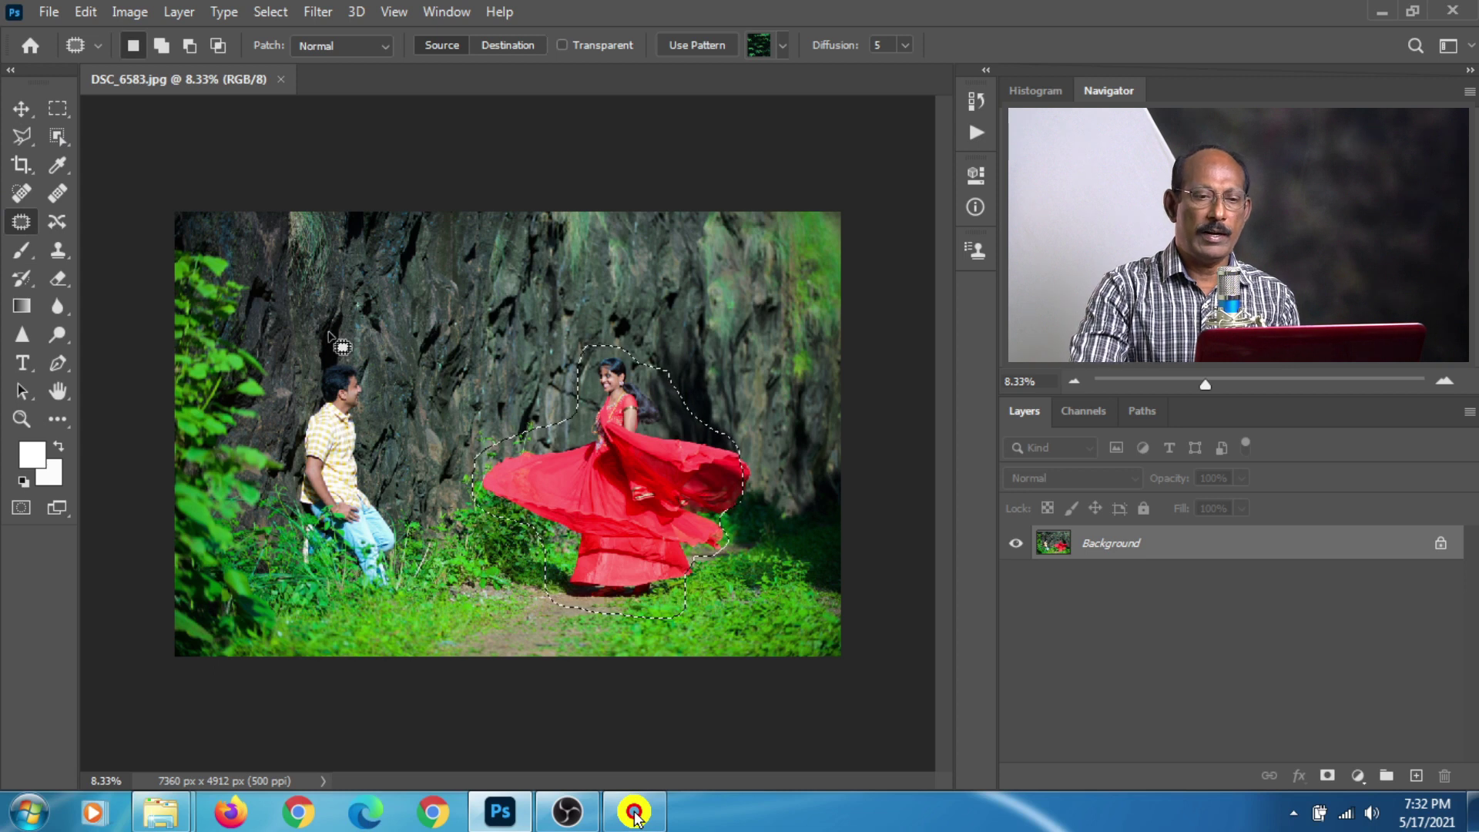
# Cancel the fill, clear the selection, and box the woman in red with Object Selection.
pyautogui.hotkey('shift', 'F5')
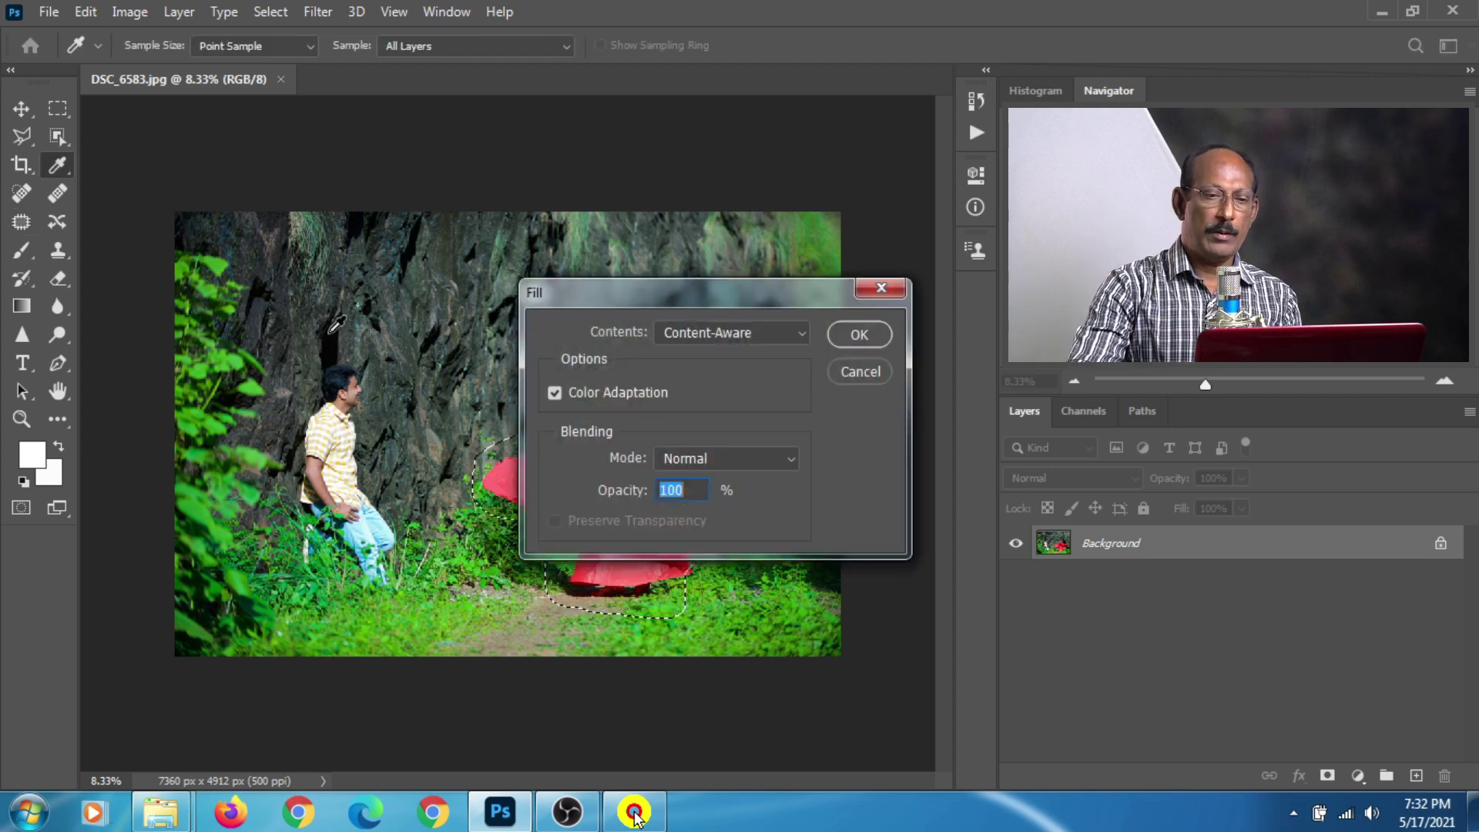
pyautogui.click(861, 371)
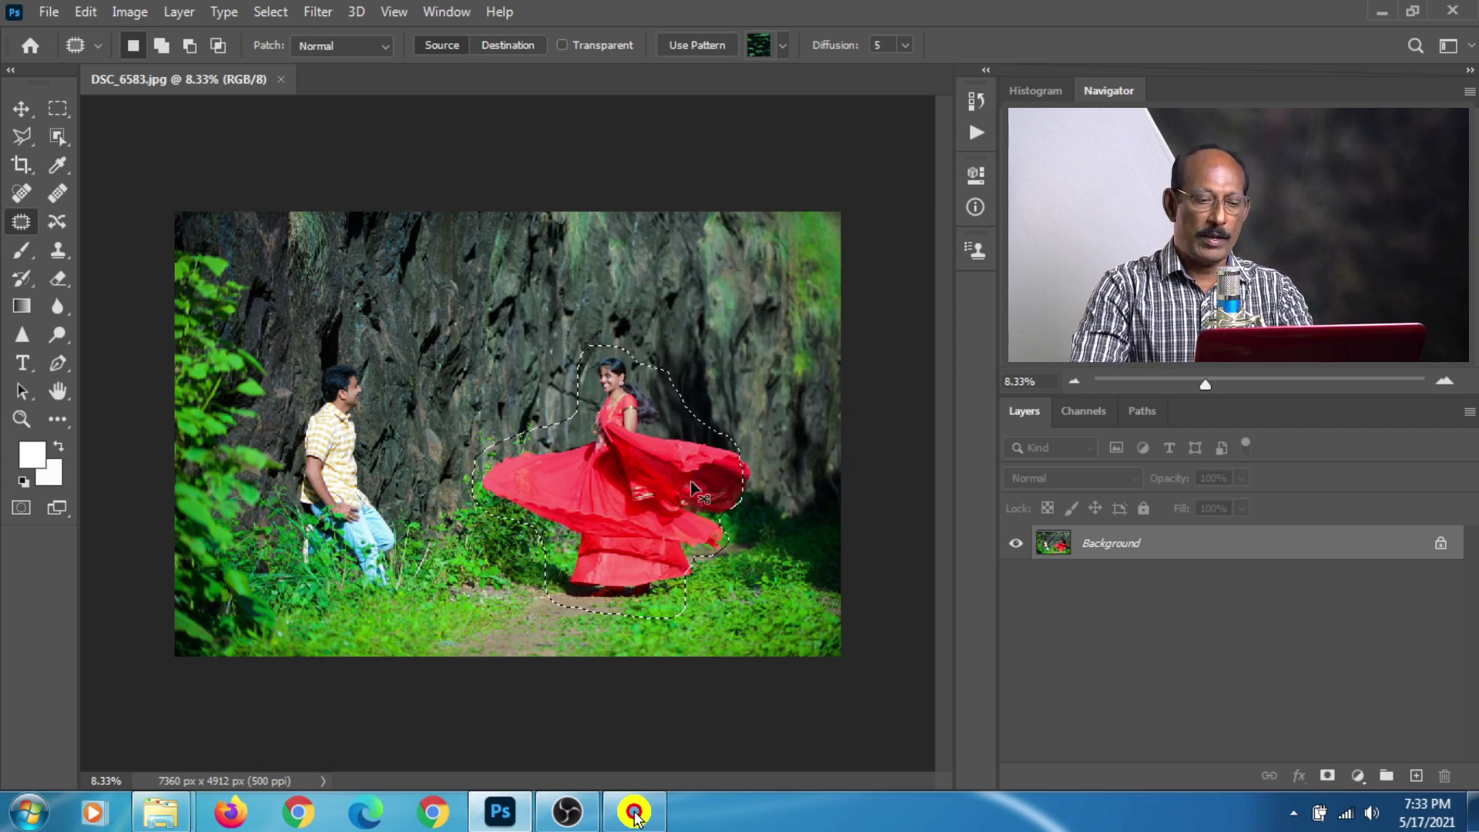
pyautogui.hotkey('ctrl', 'd')
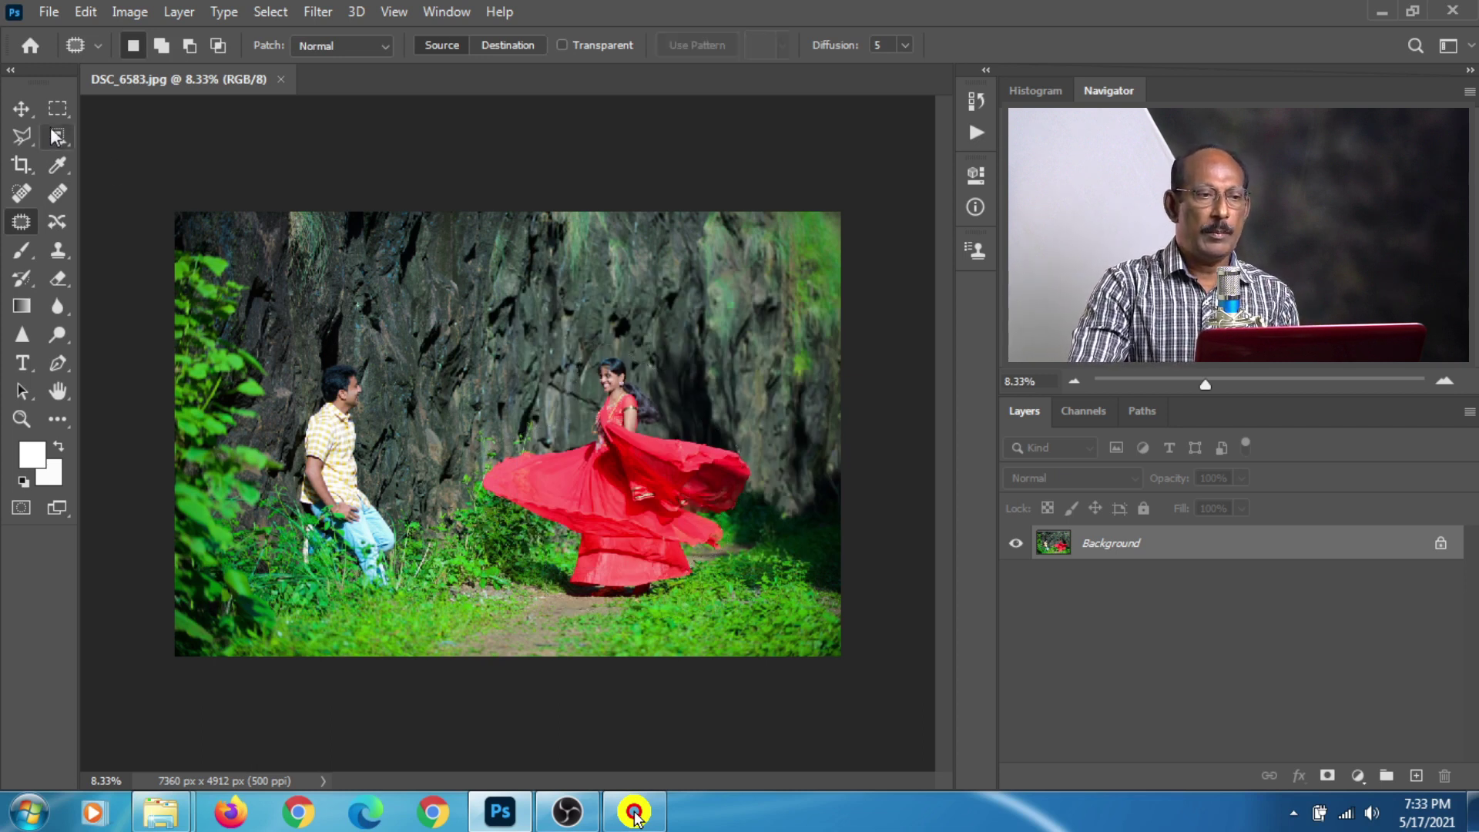
pyautogui.click(56, 136)
pyautogui.moveTo(480, 331); pyautogui.dragTo(777, 617)
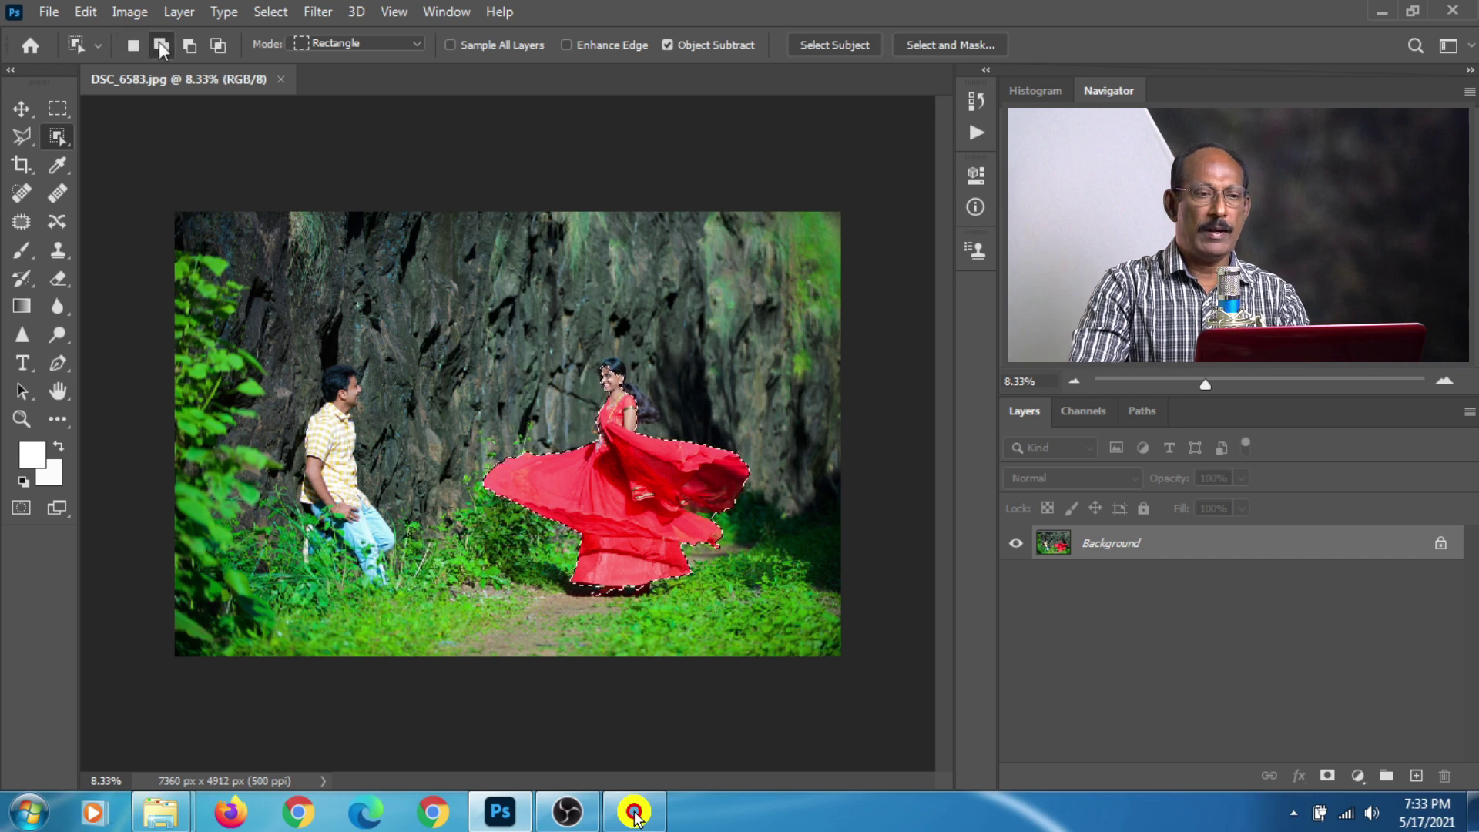
# Add the woman's head to her selection using Add to selection.
pyautogui.click(161, 49)
pyautogui.moveTo(588, 344); pyautogui.dragTo(655, 420)
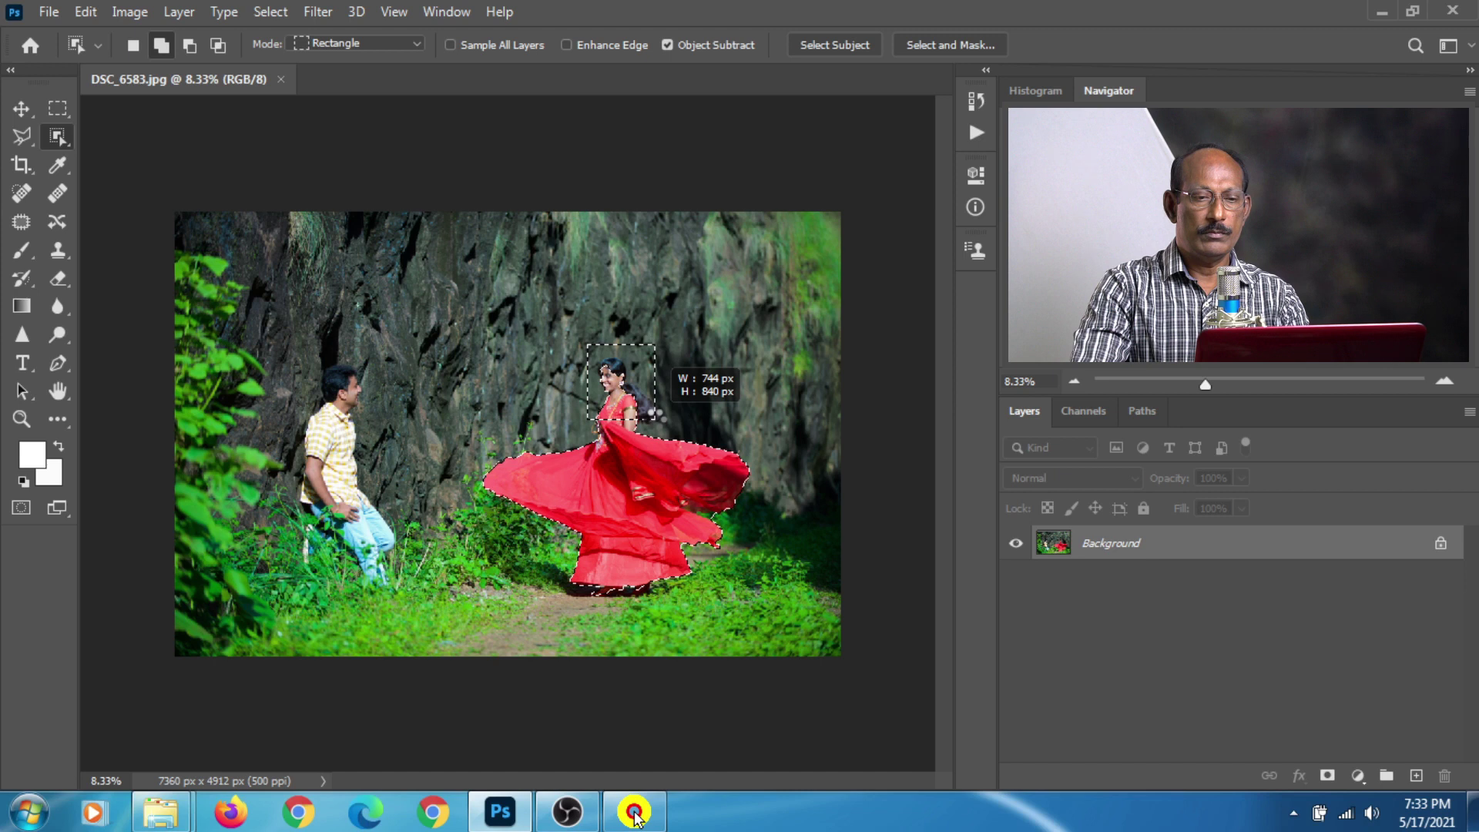
pyautogui.moveTo(653, 416); pyautogui.dragTo(655, 417)
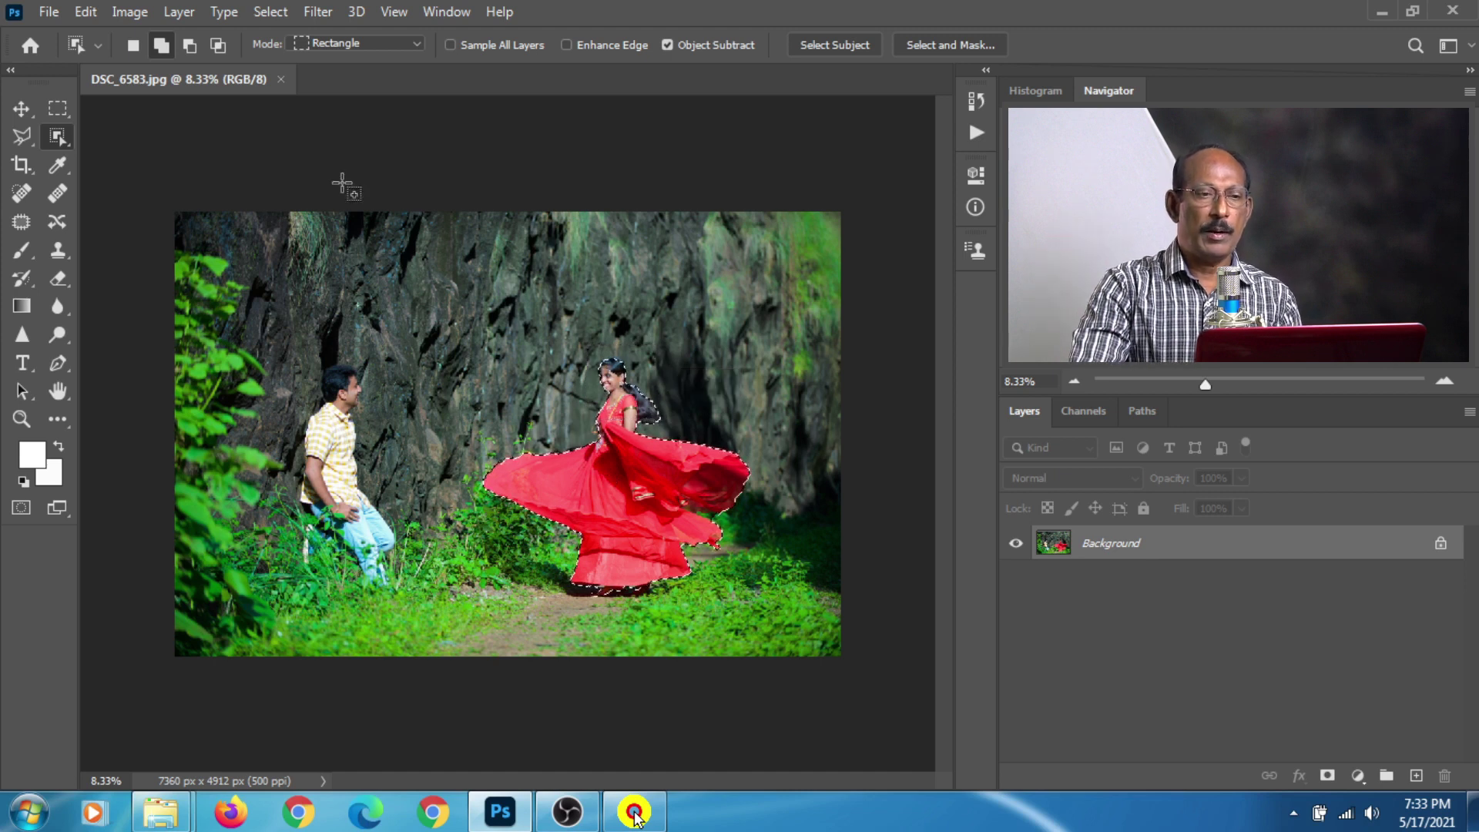
# Expand the woman's selection by 30 pixels via Select > Modify > Expand.
pyautogui.click(271, 17)
pyautogui.moveTo(289, 319)
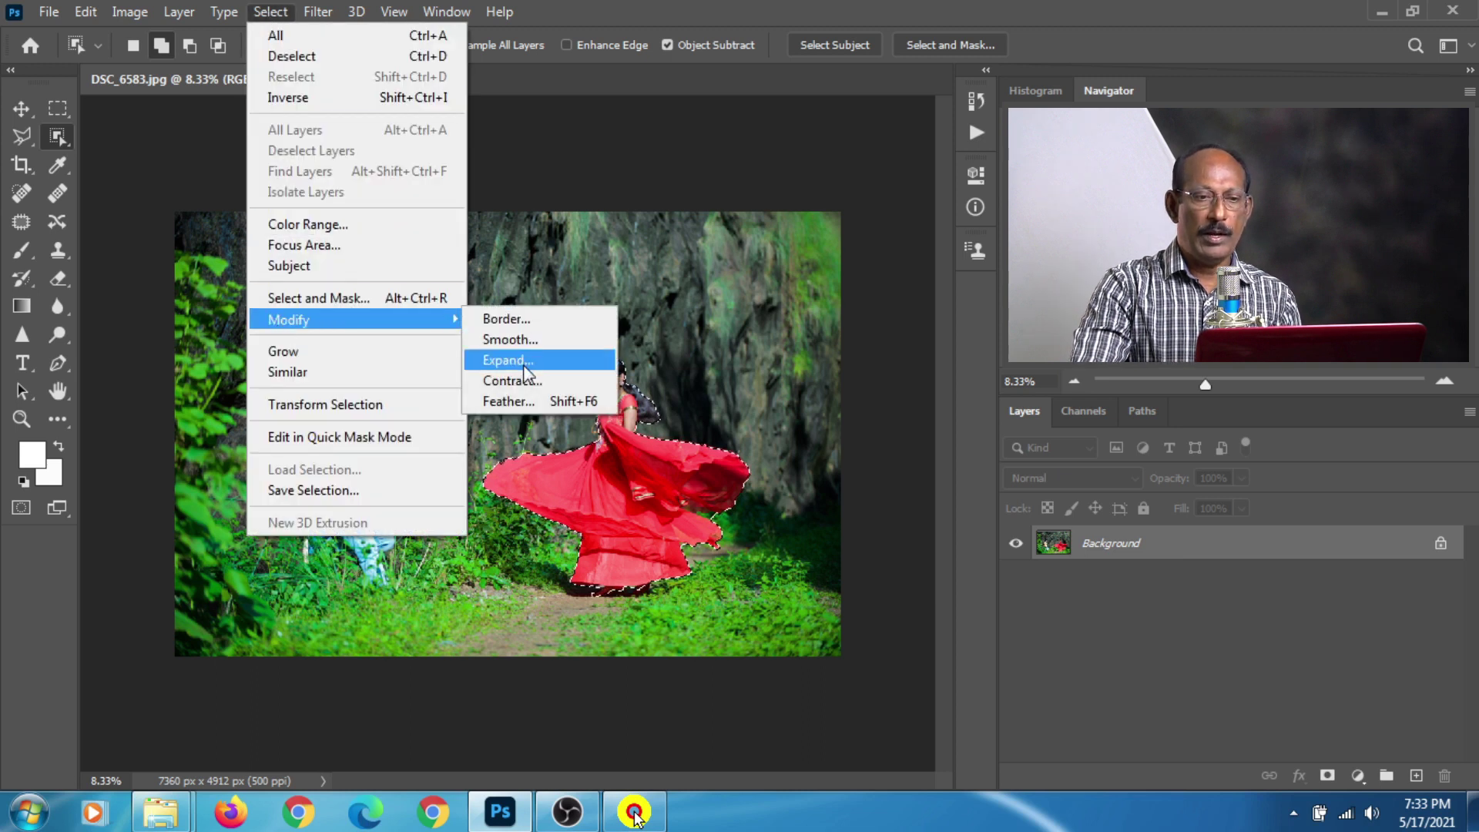
pyautogui.click(525, 365)
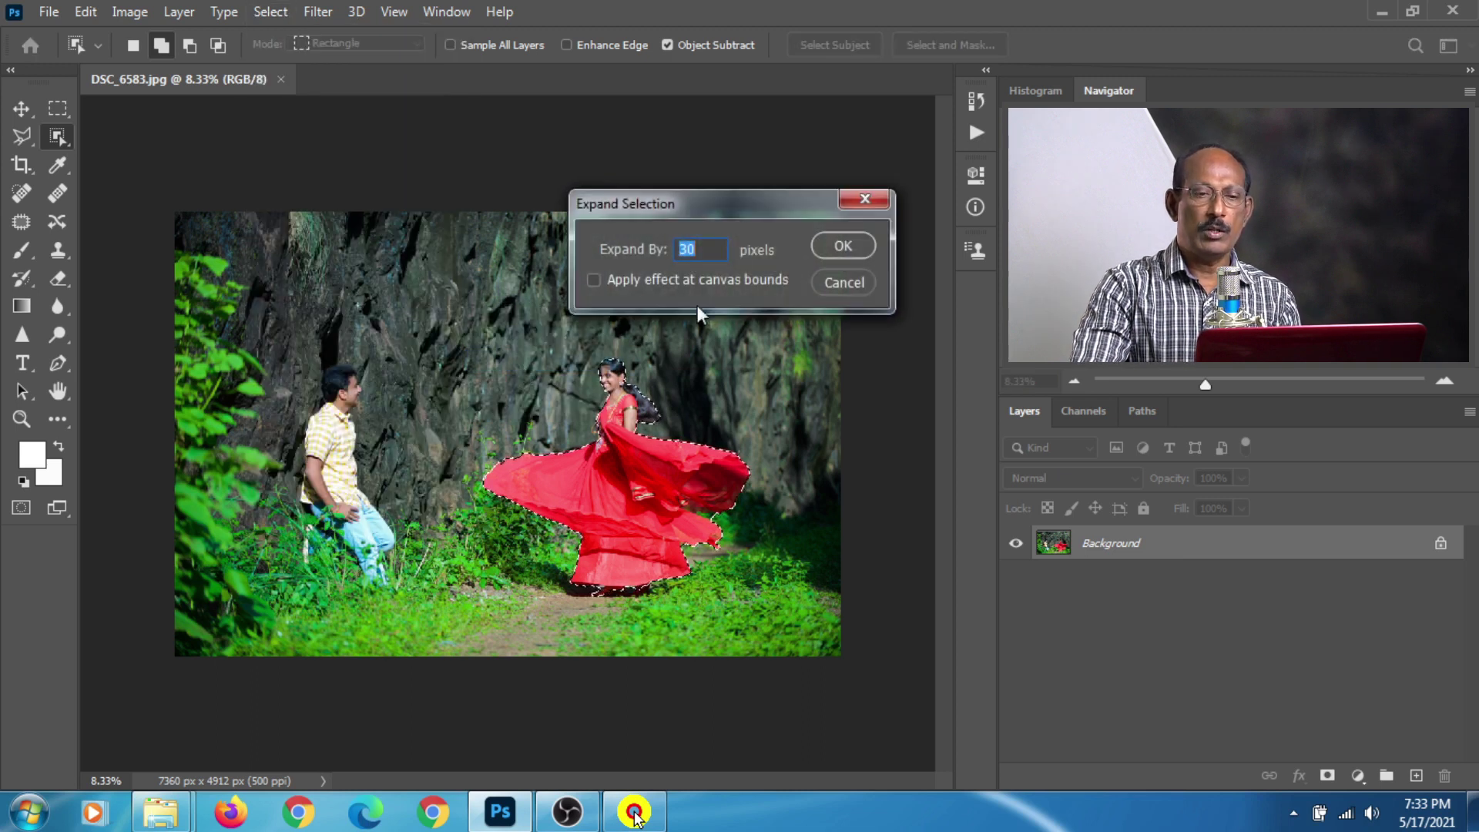
pyautogui.click(829, 242)
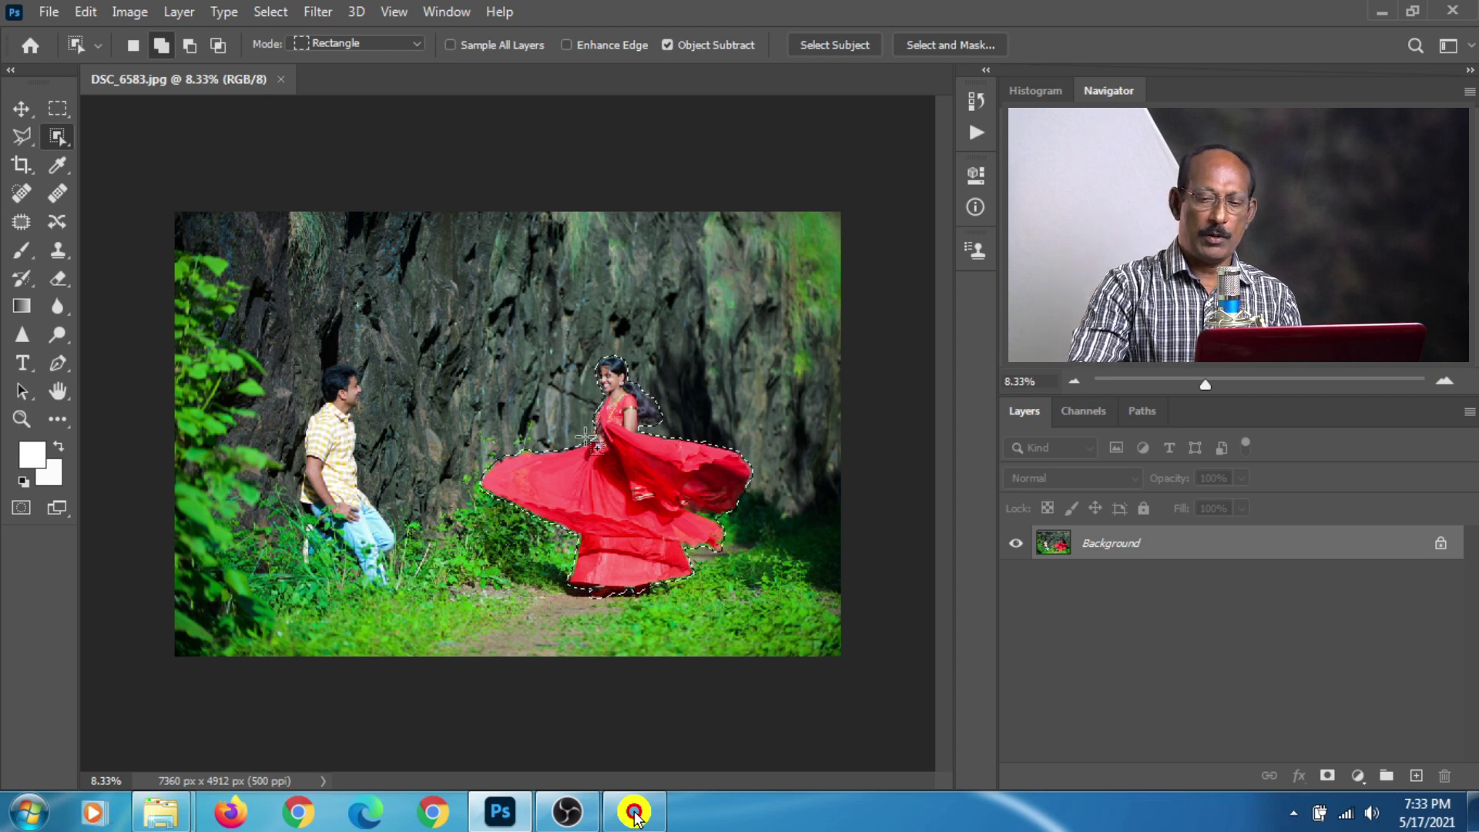
pyautogui.hotkey('shift', 'BackSpace')
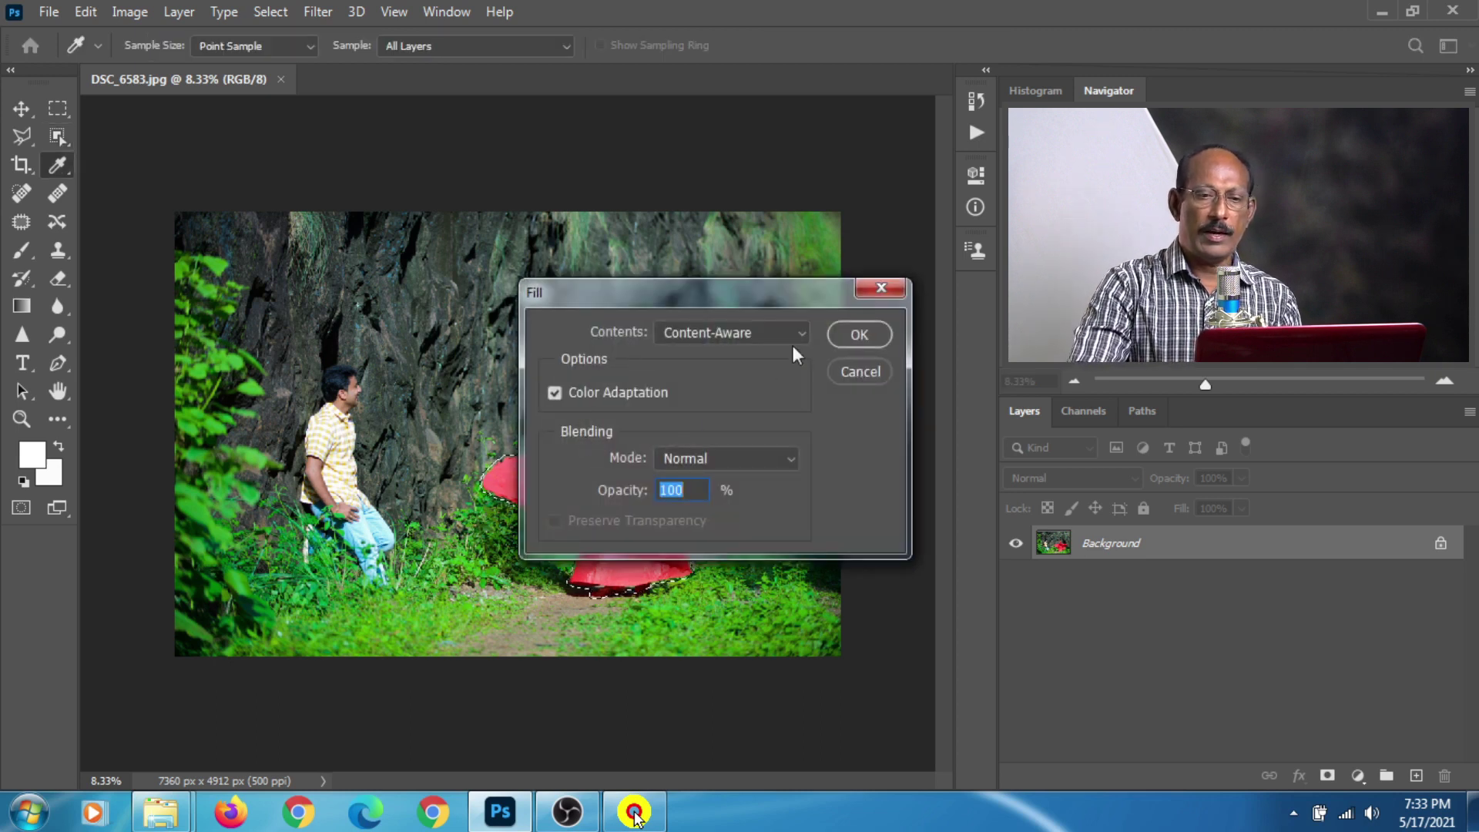
pyautogui.click(879, 340)
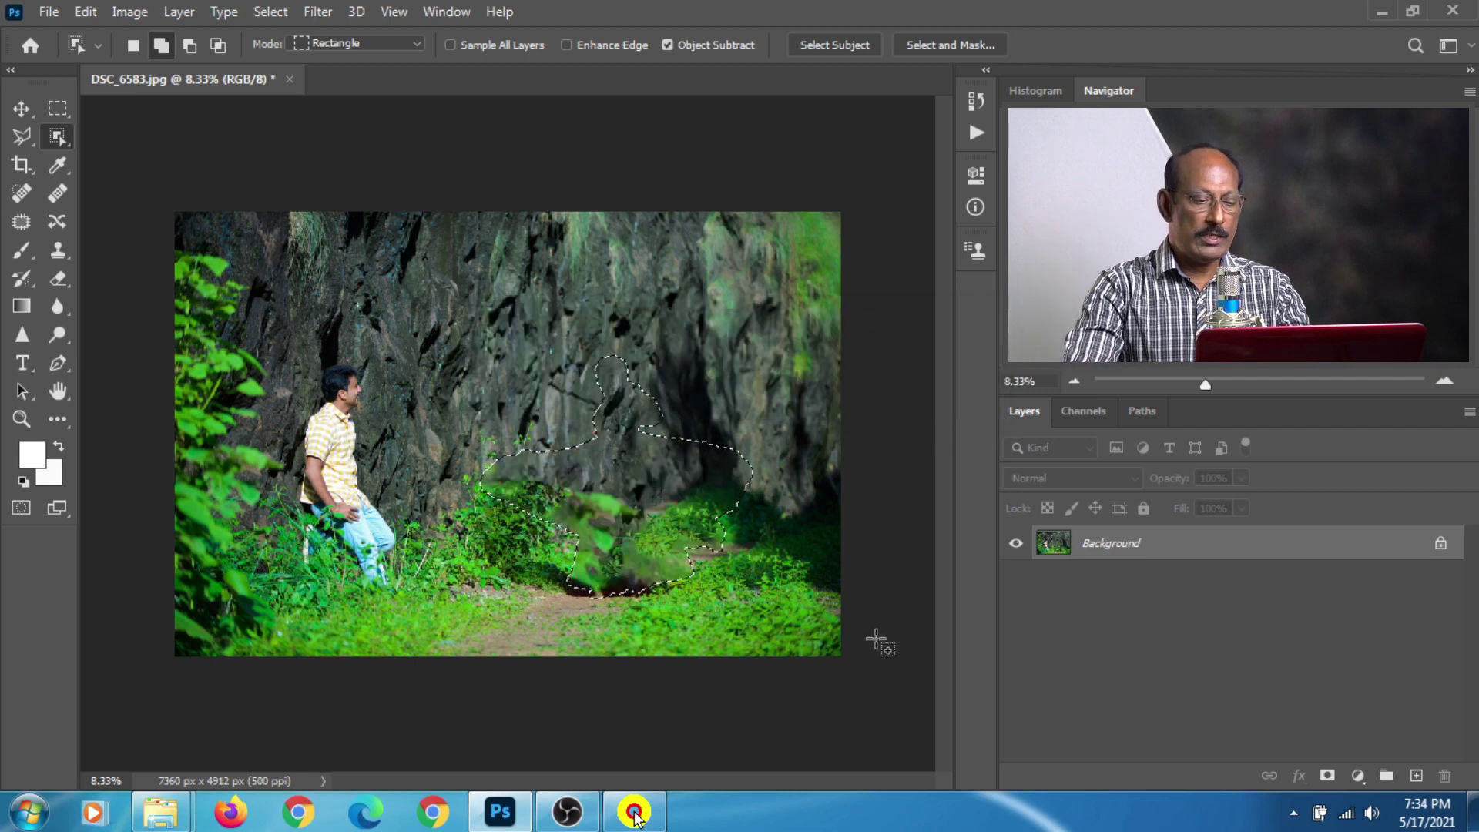
pyautogui.hotkey('ctrl', 'd')
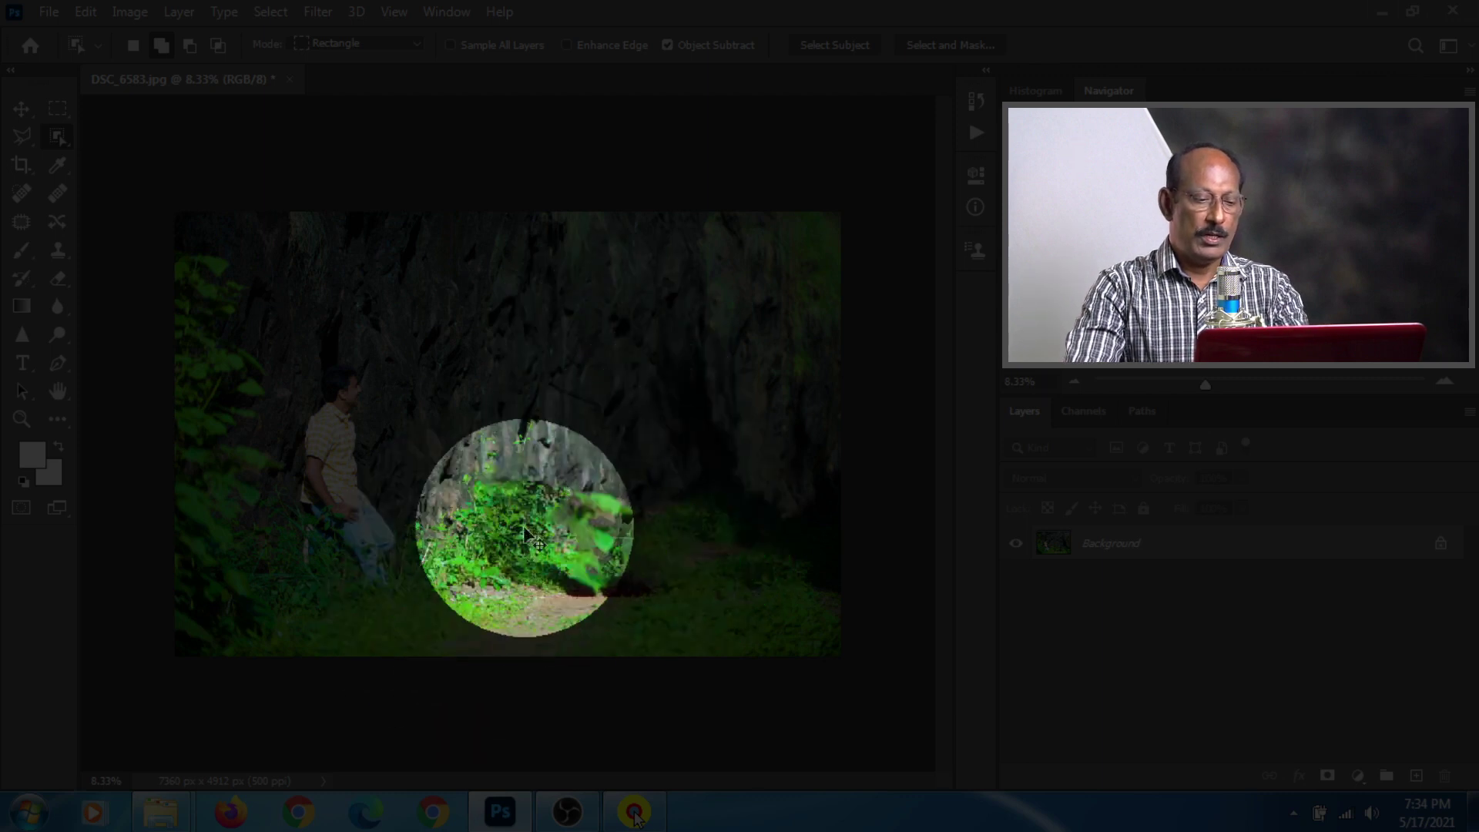
pyautogui.click(730, 531)
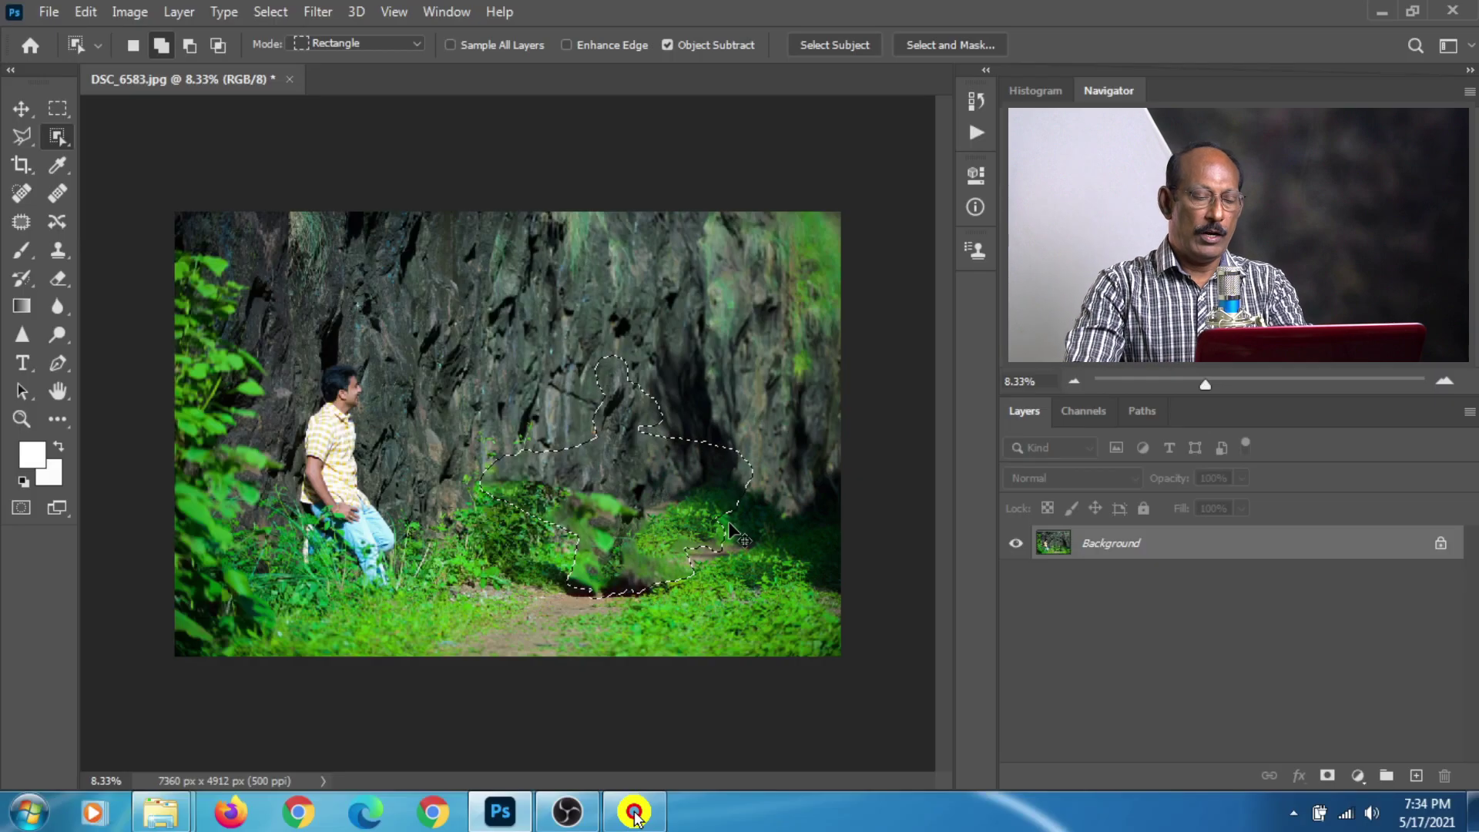
pyautogui.hotkey('ctrl', 'z')
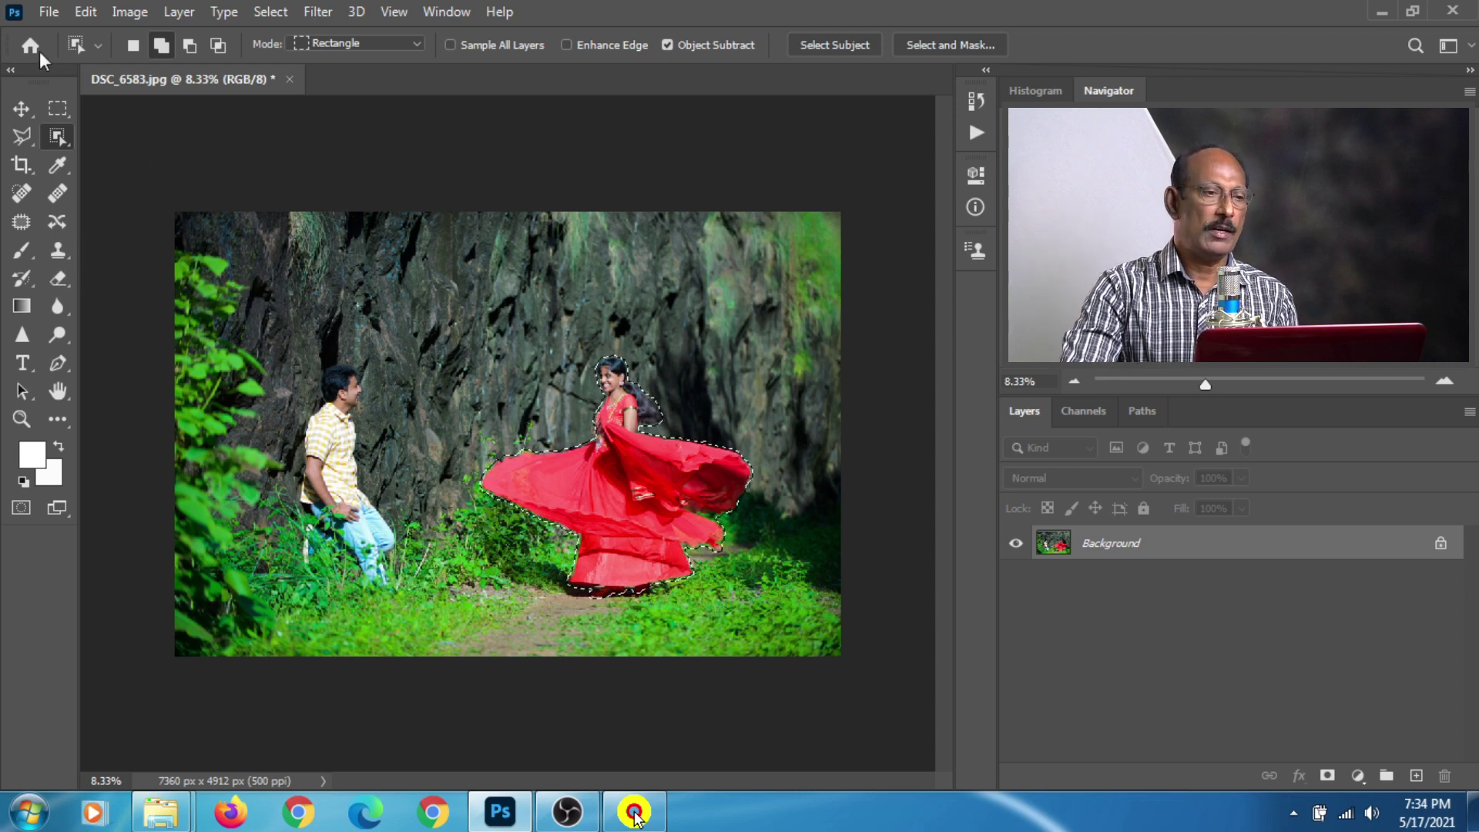
# Start Content-Aware Fill on the dancing woman, excluding the left edge and the man from sampling.
pyautogui.click(86, 12)
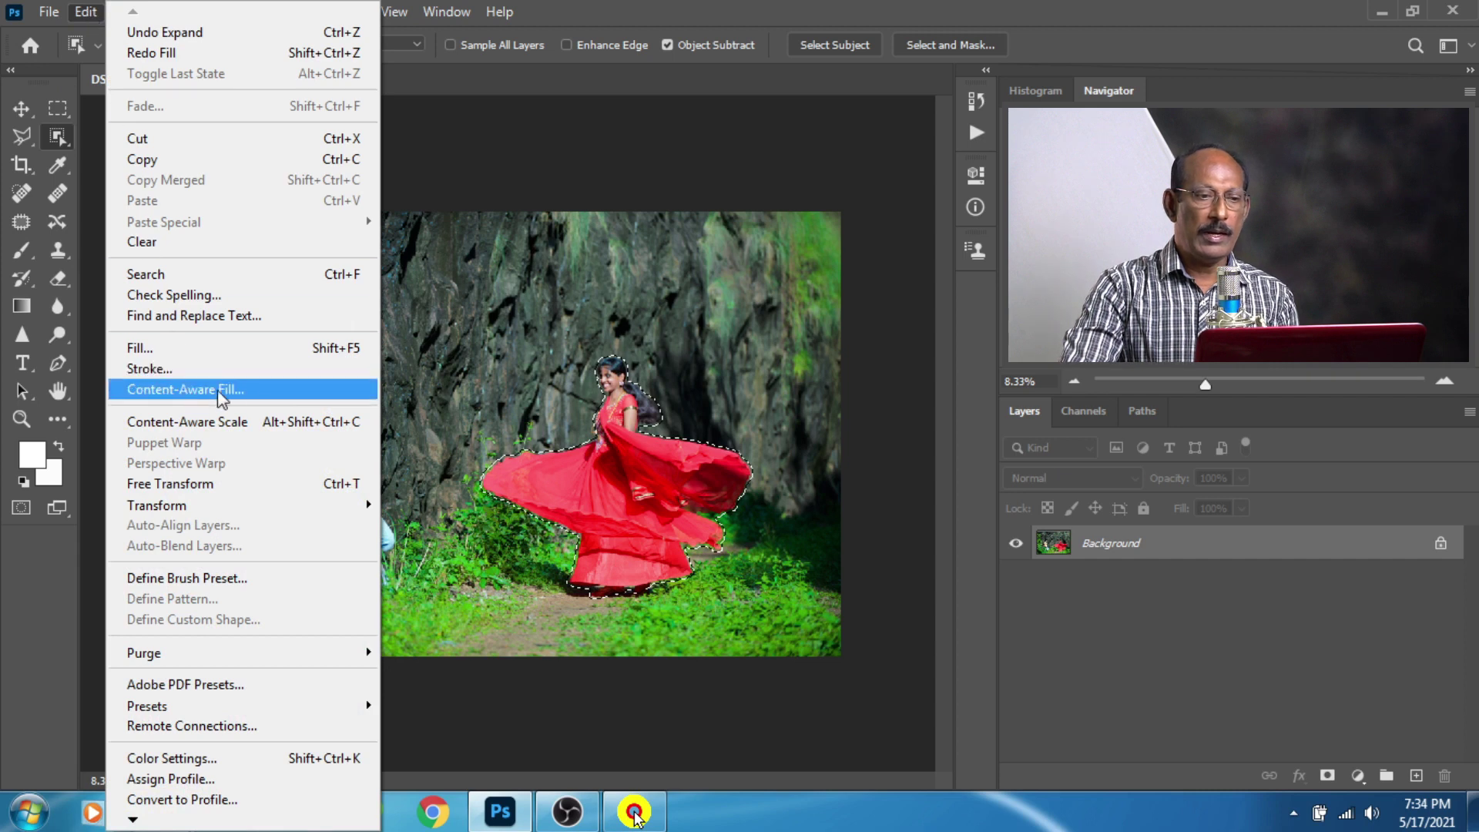
pyautogui.click(251, 390)
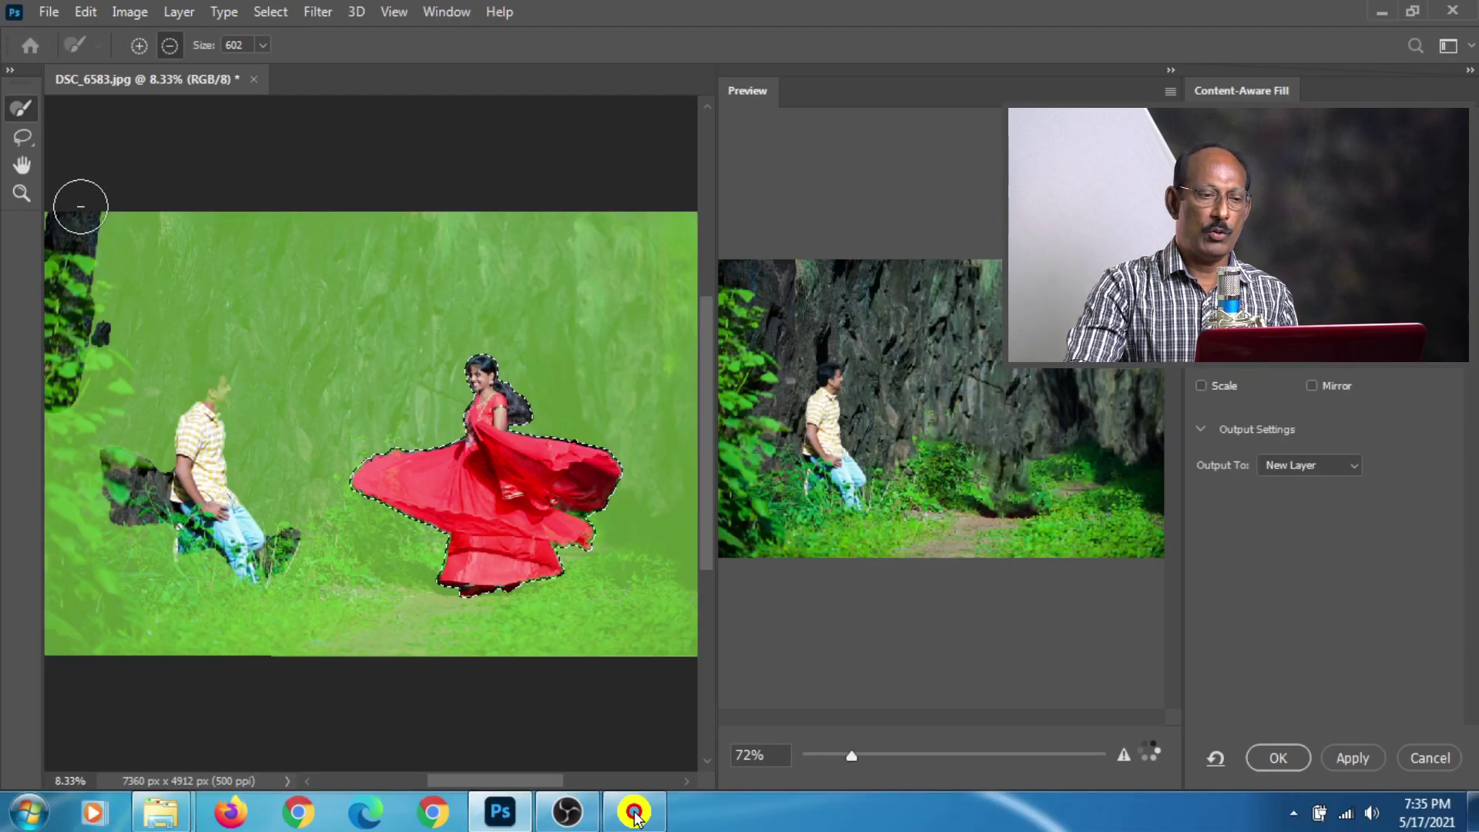
pyautogui.moveTo(80, 207)
pyautogui.mouseDown()
pyautogui.moveTo(92, 616)
pyautogui.moveTo(131, 284)
pyautogui.moveTo(194, 432)
pyautogui.moveTo(265, 231)
pyautogui.mouseUp()
pyautogui.moveTo(252, 607)
pyautogui.mouseDown()
pyautogui.moveTo(107, 651)
pyautogui.moveTo(204, 638)
pyautogui.moveTo(233, 491)
pyautogui.mouseUp()
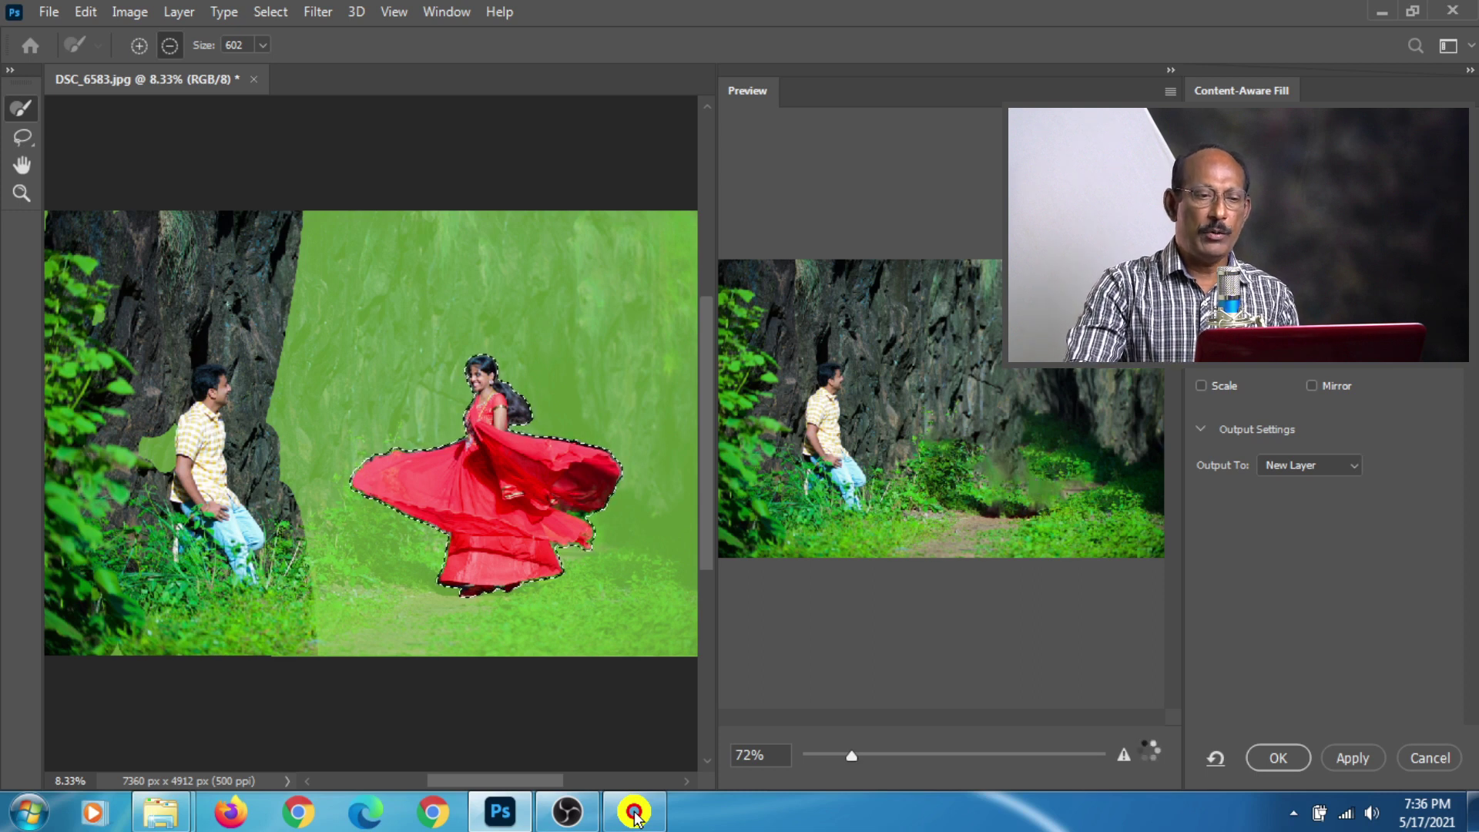
# Add the rock near the man to the sampling area and apply the fill to a new layer.
pyautogui.click(139, 45)
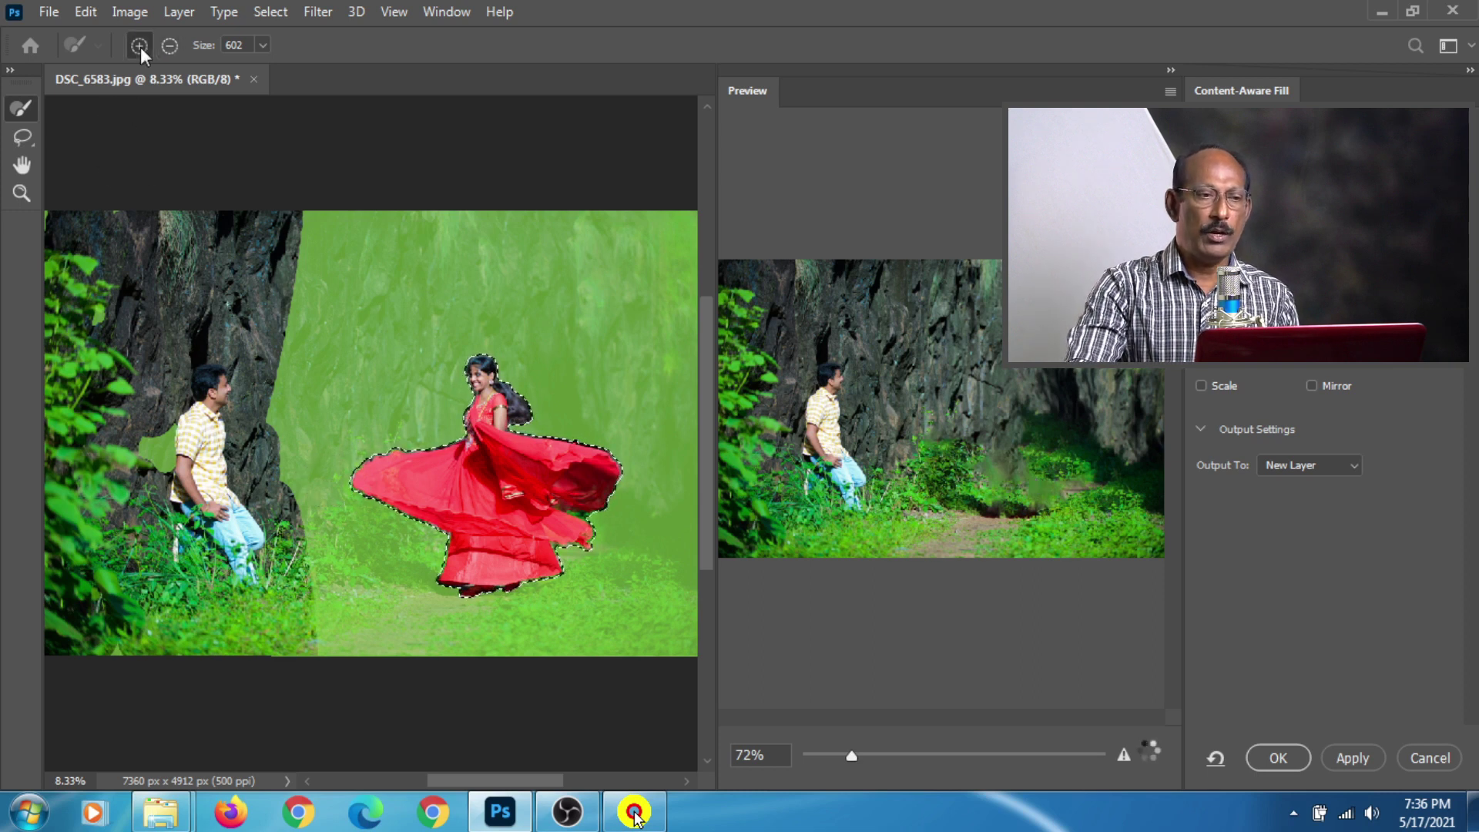
pyautogui.moveTo(271, 362)
pyautogui.mouseDown()
pyautogui.moveTo(213, 316)
pyautogui.moveTo(282, 294)
pyautogui.moveTo(165, 235)
pyautogui.mouseUp()
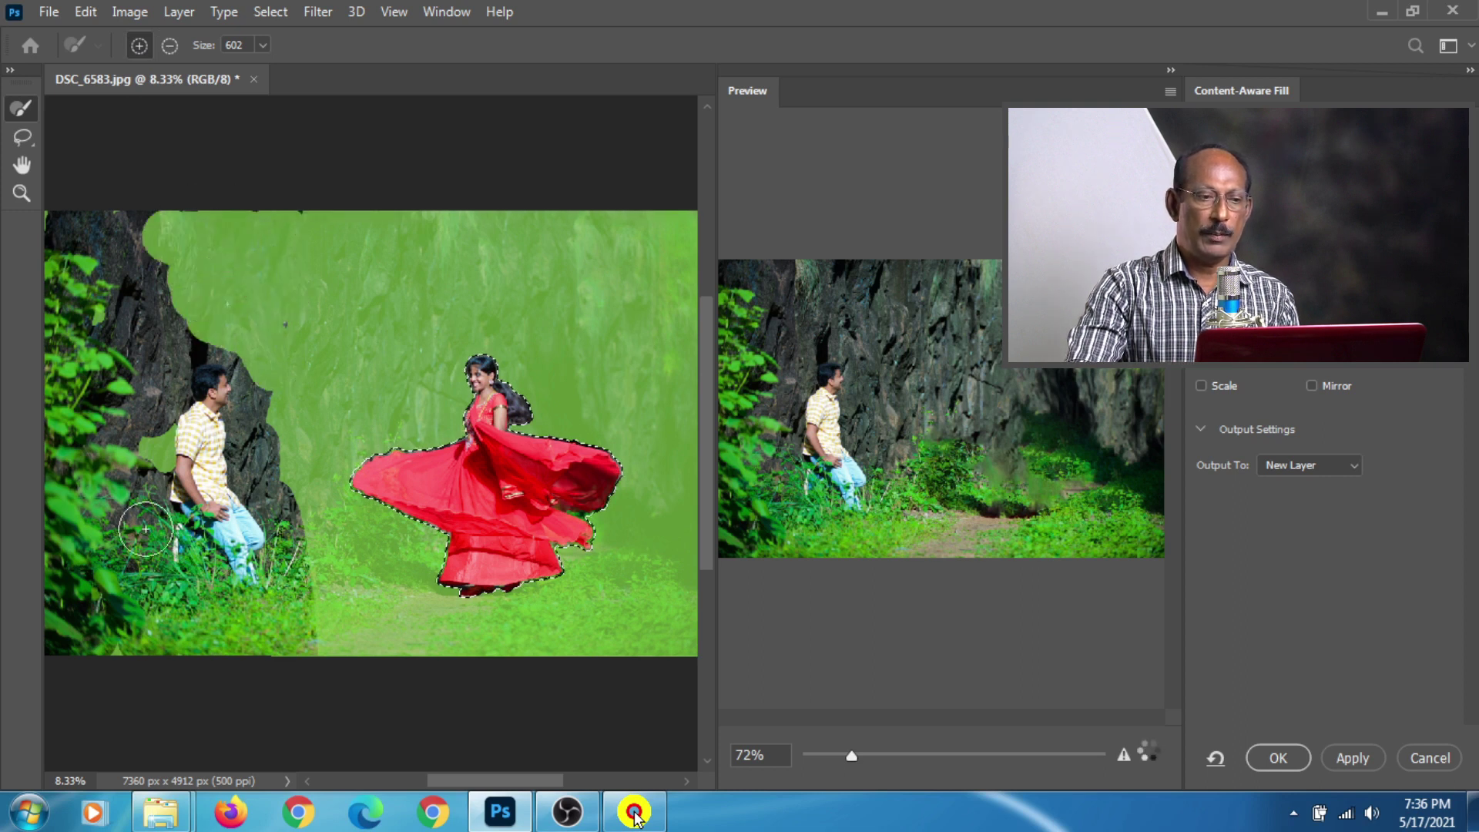
pyautogui.moveTo(257, 502)
pyautogui.mouseDown()
pyautogui.moveTo(294, 511)
pyautogui.moveTo(309, 617)
pyautogui.moveTo(226, 638)
pyautogui.mouseUp()
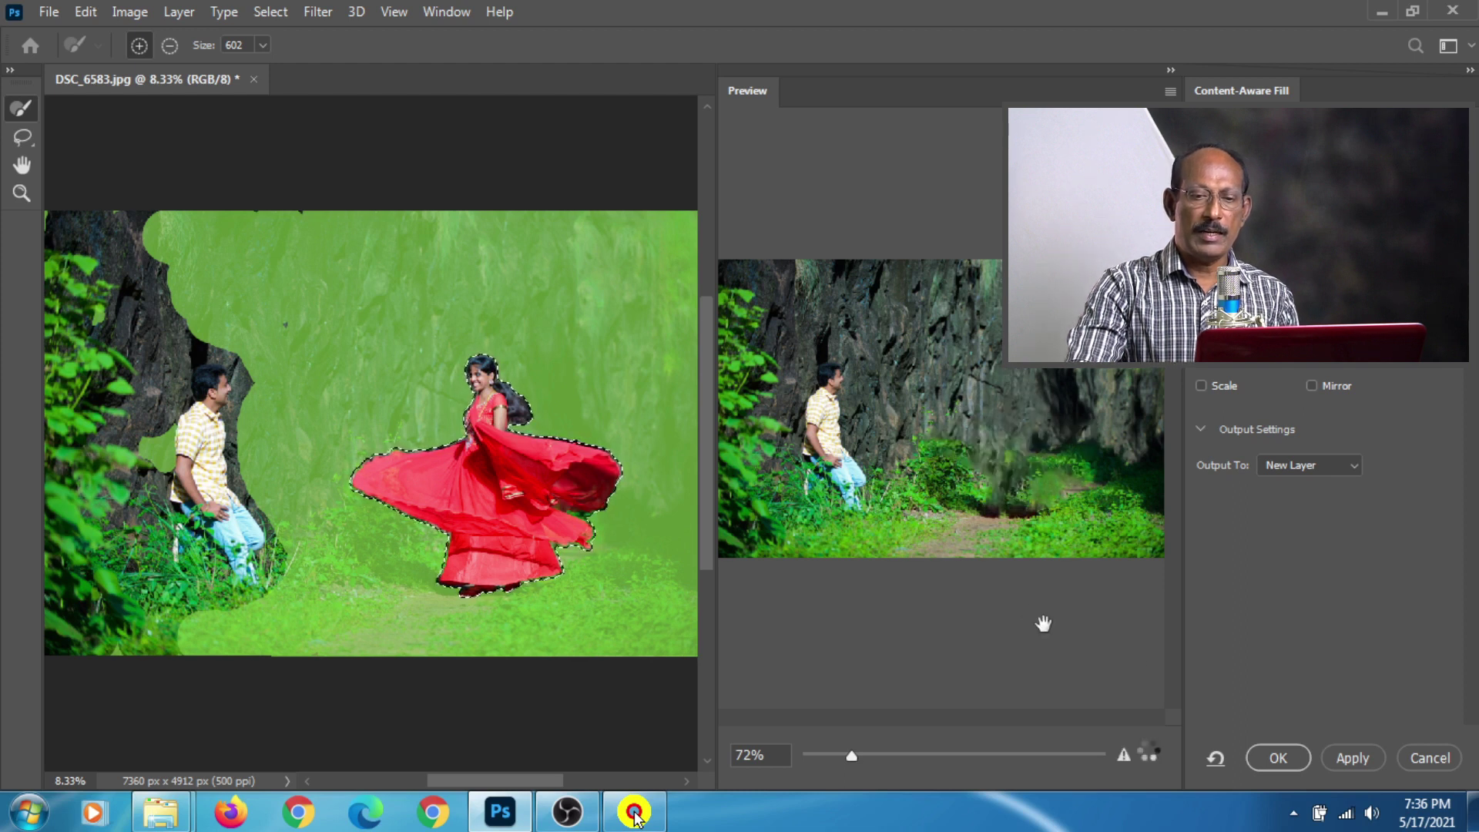
pyautogui.click(1281, 757)
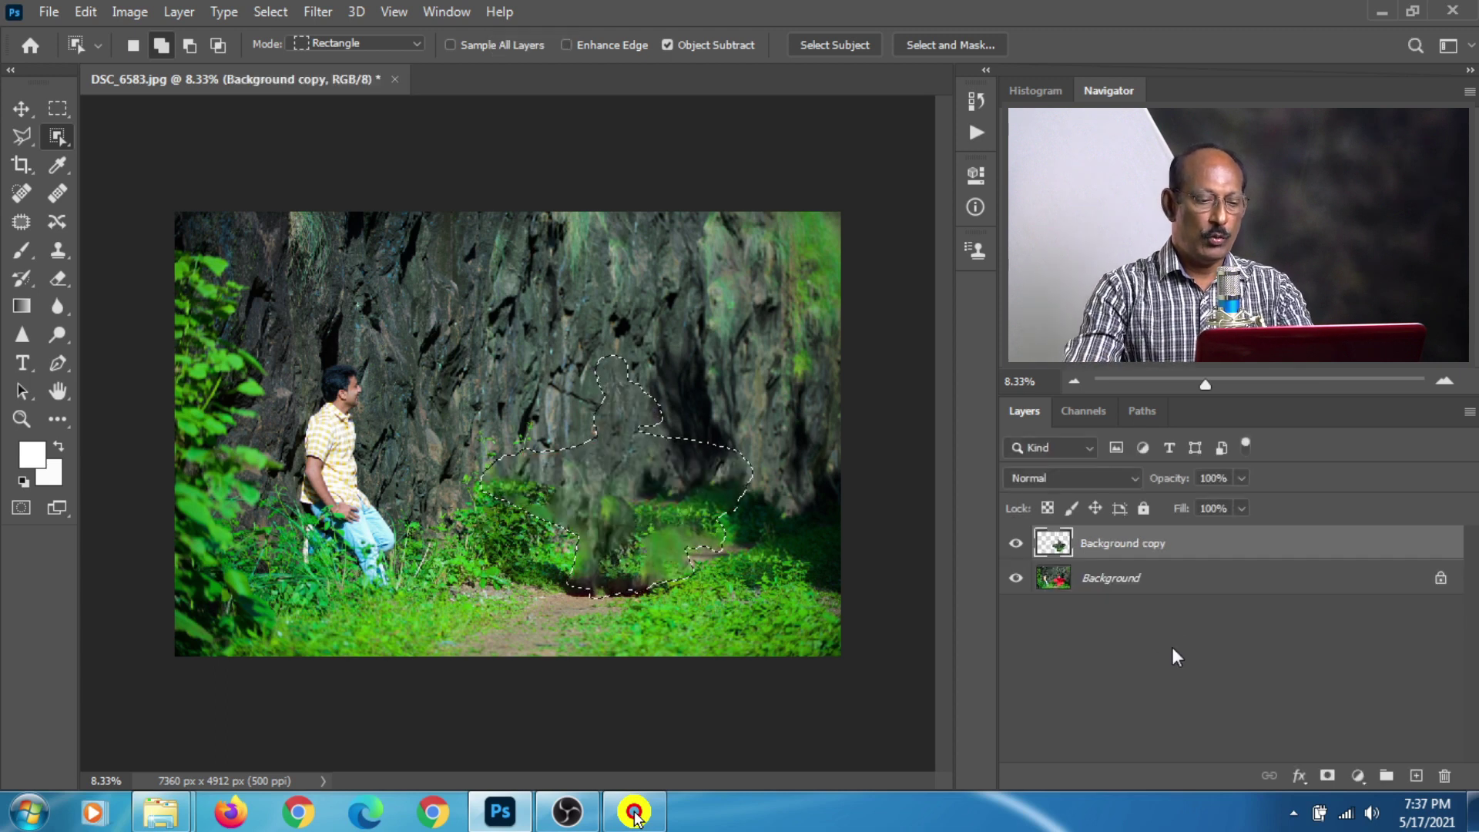
# Deselect the filled area and open the tree-park photo DSC04461.jpg.
pyautogui.hotkey('ctrl', 'd')
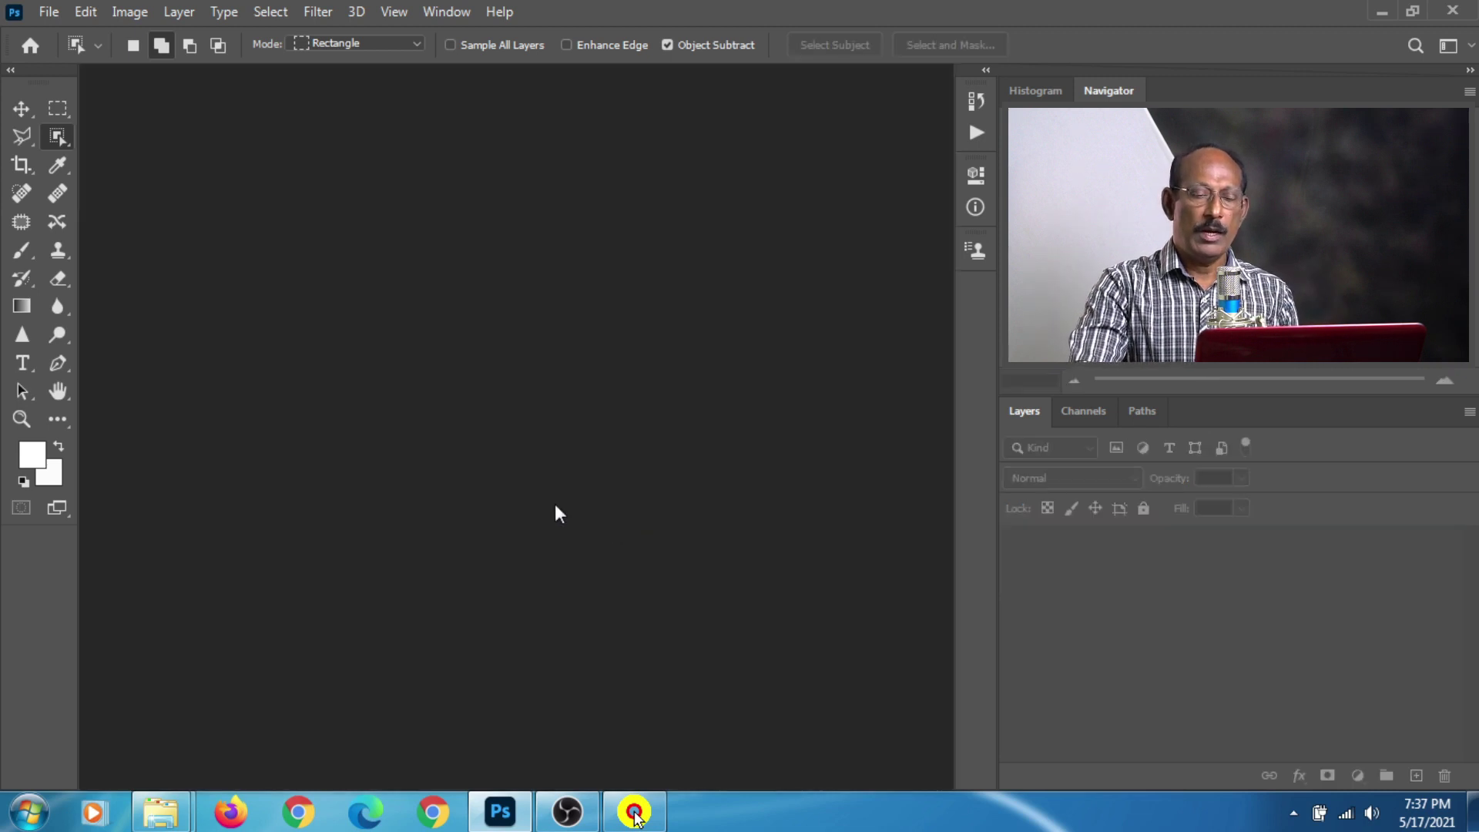
pyautogui.doubleClick(557, 514)
pyautogui.doubleClick(734, 218)
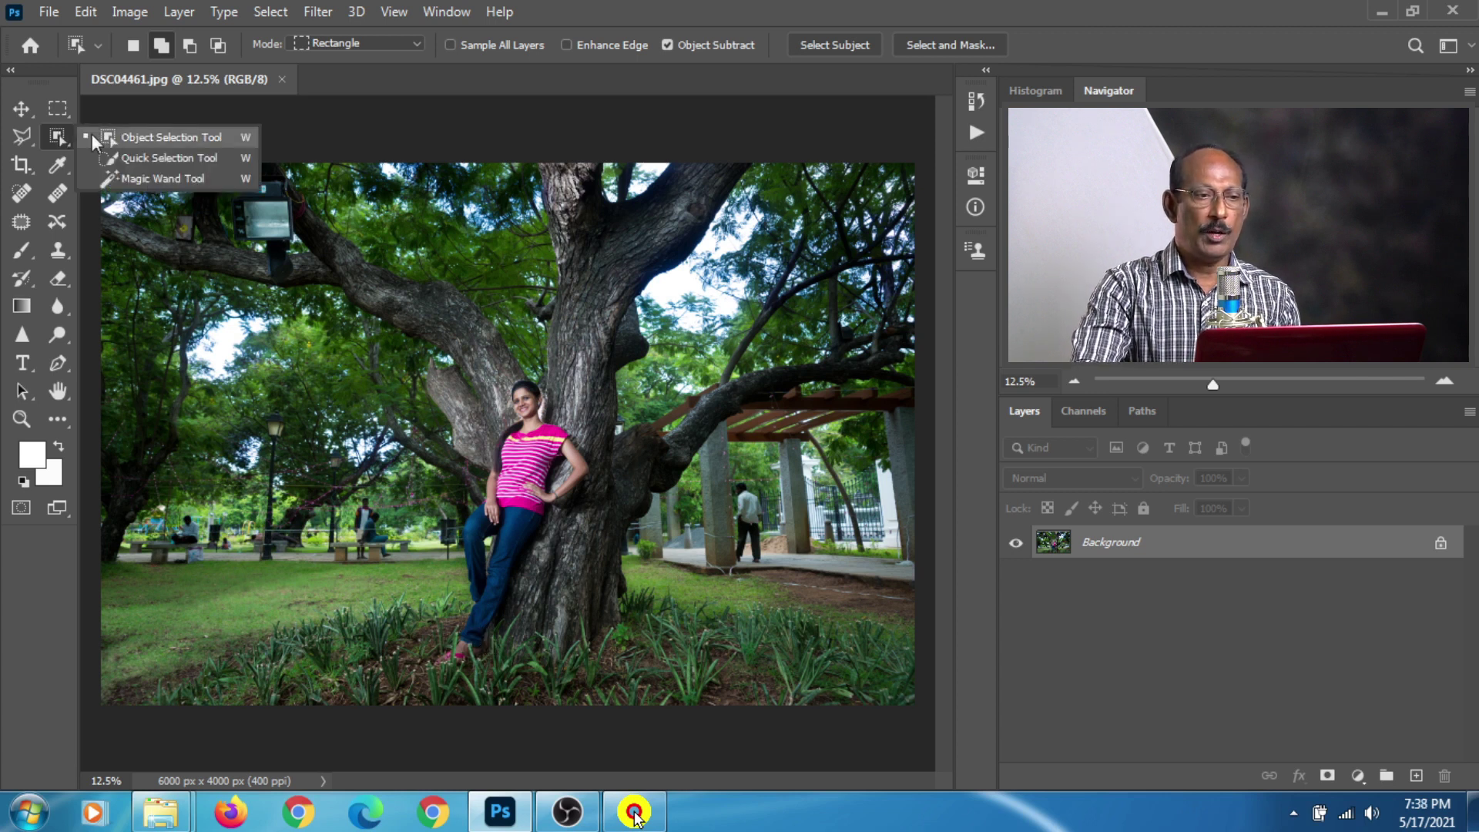
# Select the woman leaning on the tree with the Object Selection Tool.
pyautogui.click(115, 136)
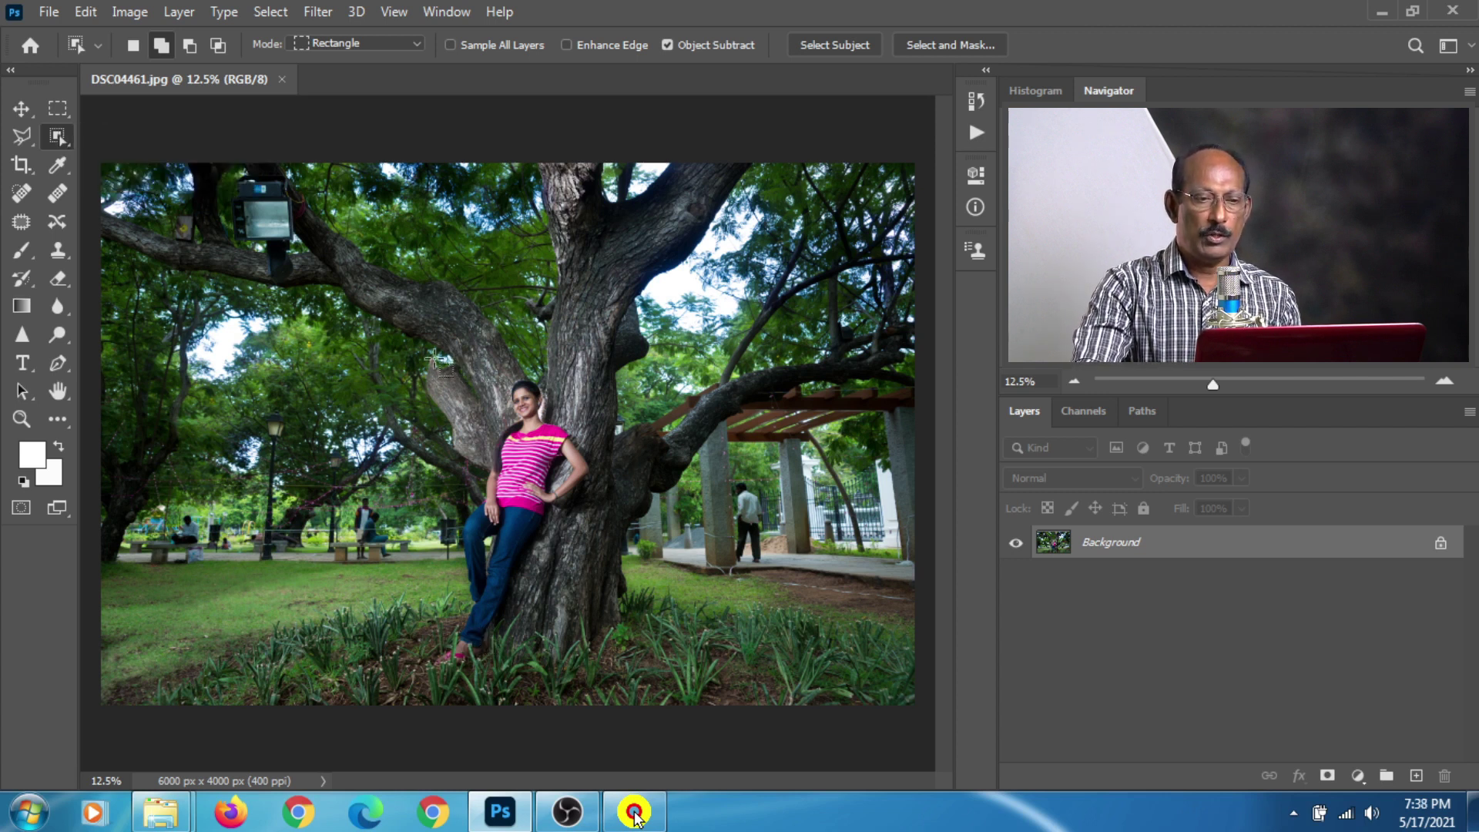
pyautogui.moveTo(435, 359); pyautogui.dragTo(599, 674)
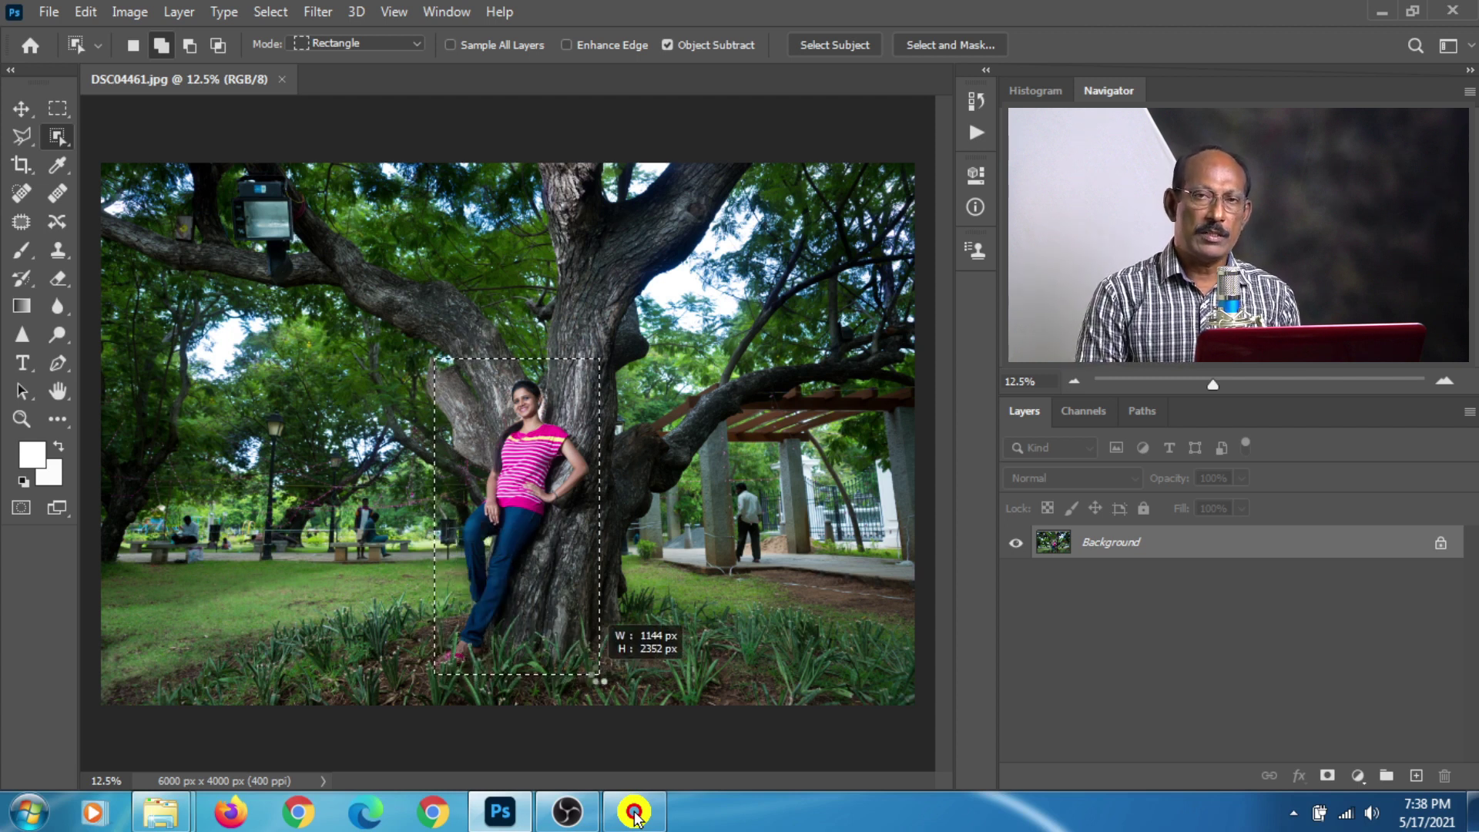
pyautogui.moveTo(598, 674); pyautogui.dragTo(599, 675)
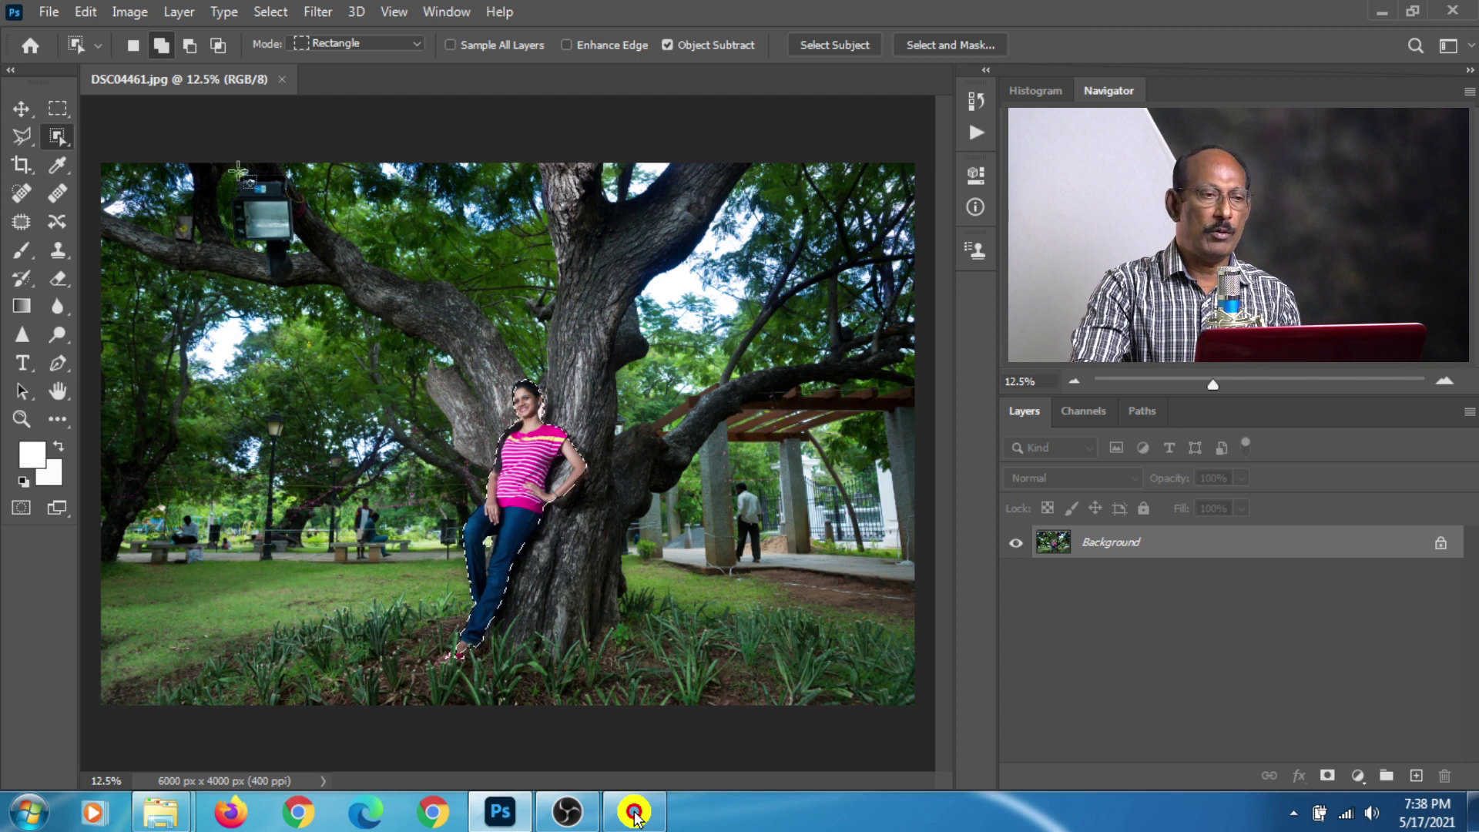
# Expand the woman's selection outward by 30 pixels.
pyautogui.click(270, 12)
pyautogui.moveTo(289, 319)
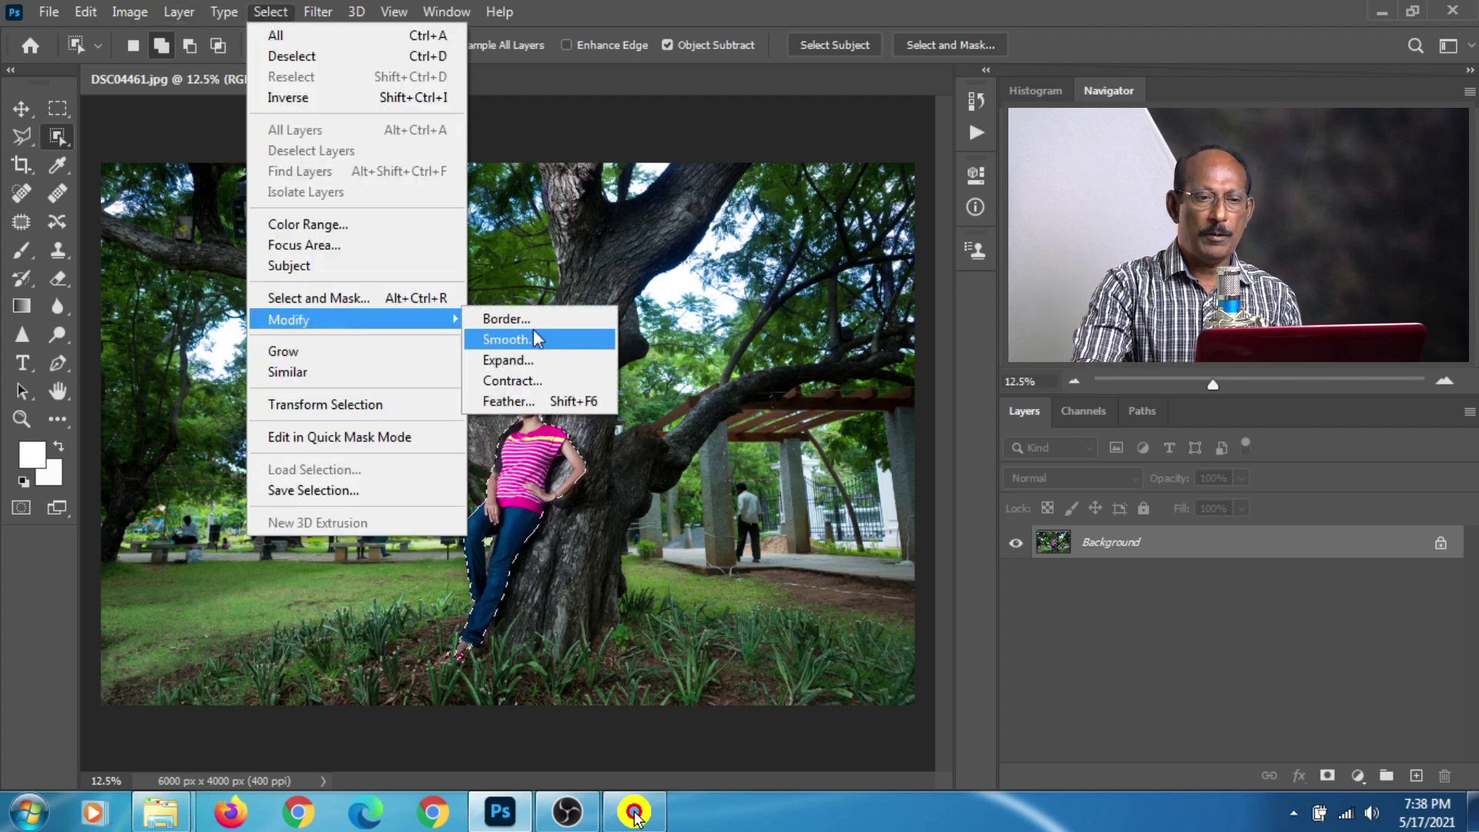
pyautogui.click(536, 361)
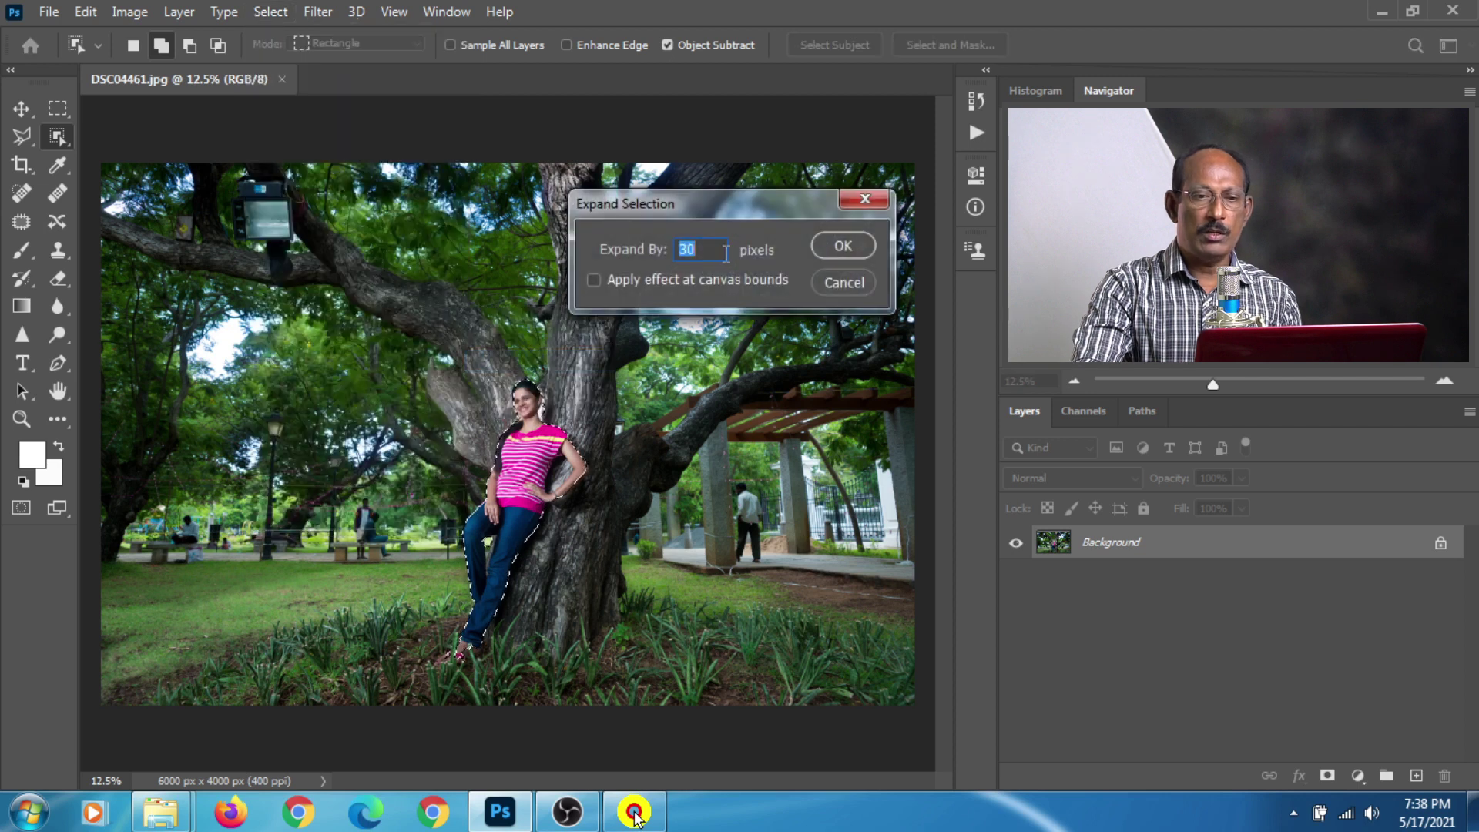
pyautogui.click(842, 245)
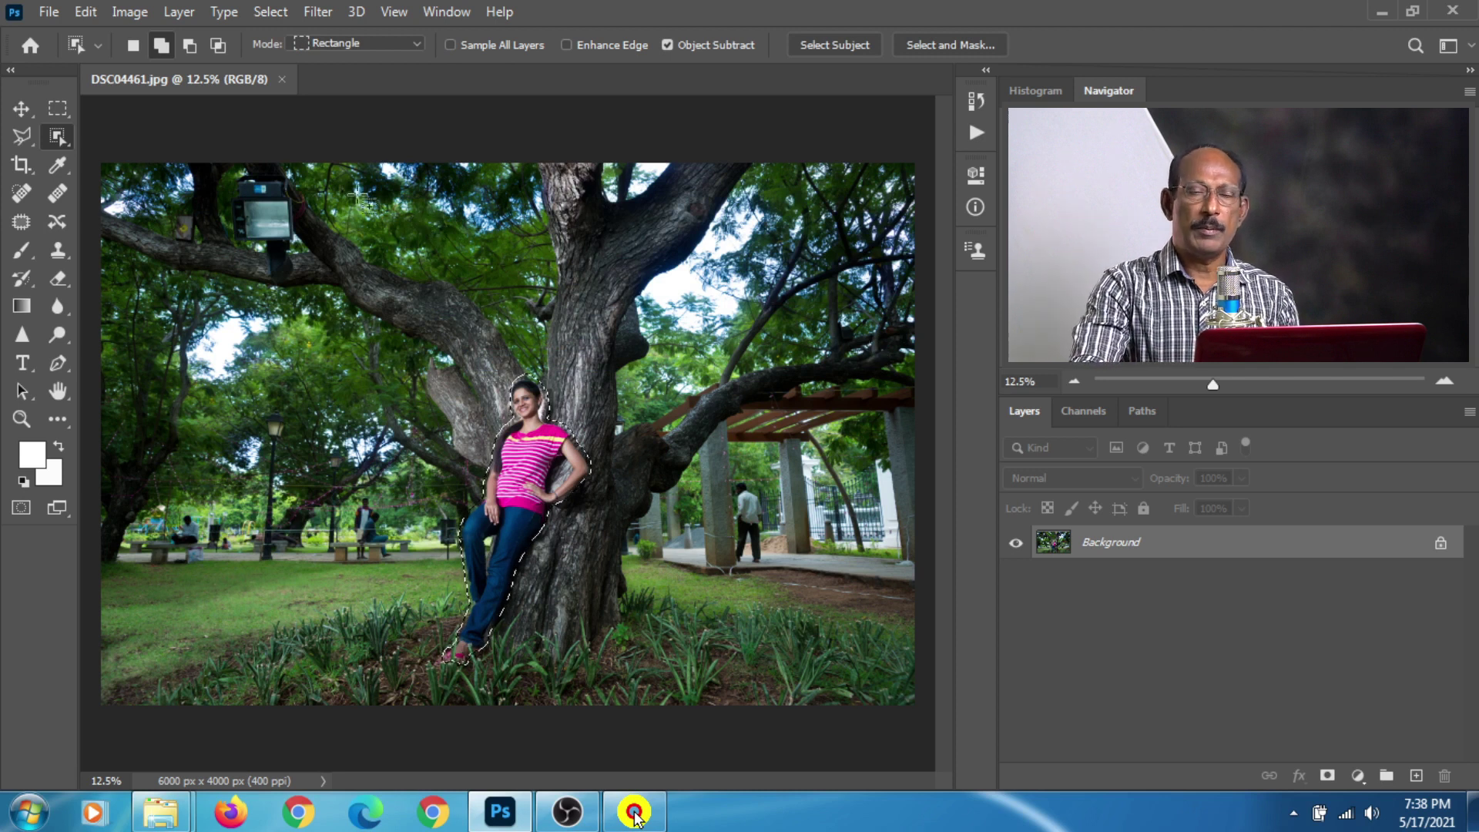
pyautogui.click(83, 12)
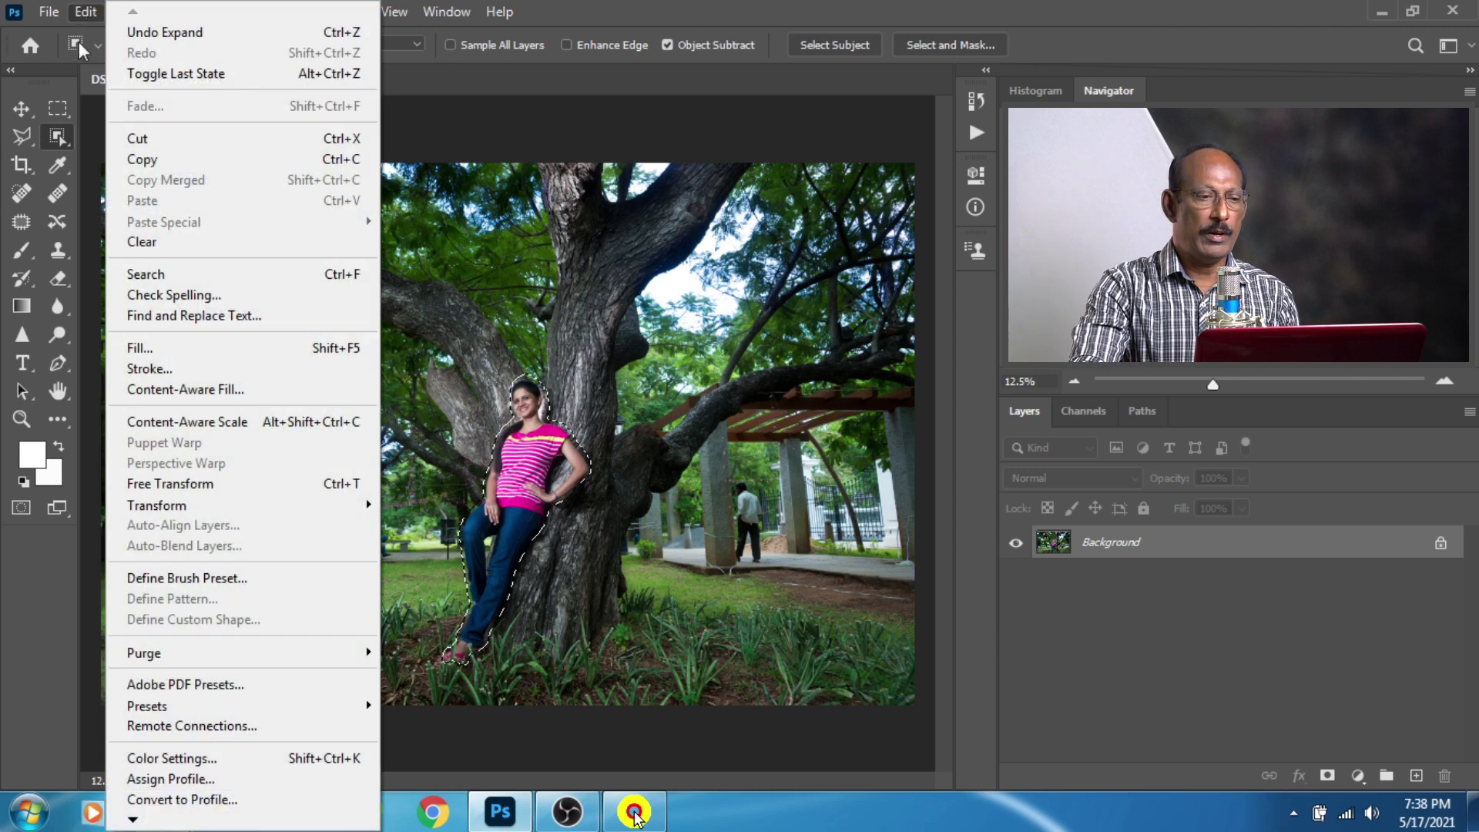
# Content-aware fill the selected woman with trunk and grass, output to a new layer.
pyautogui.click(185, 389)
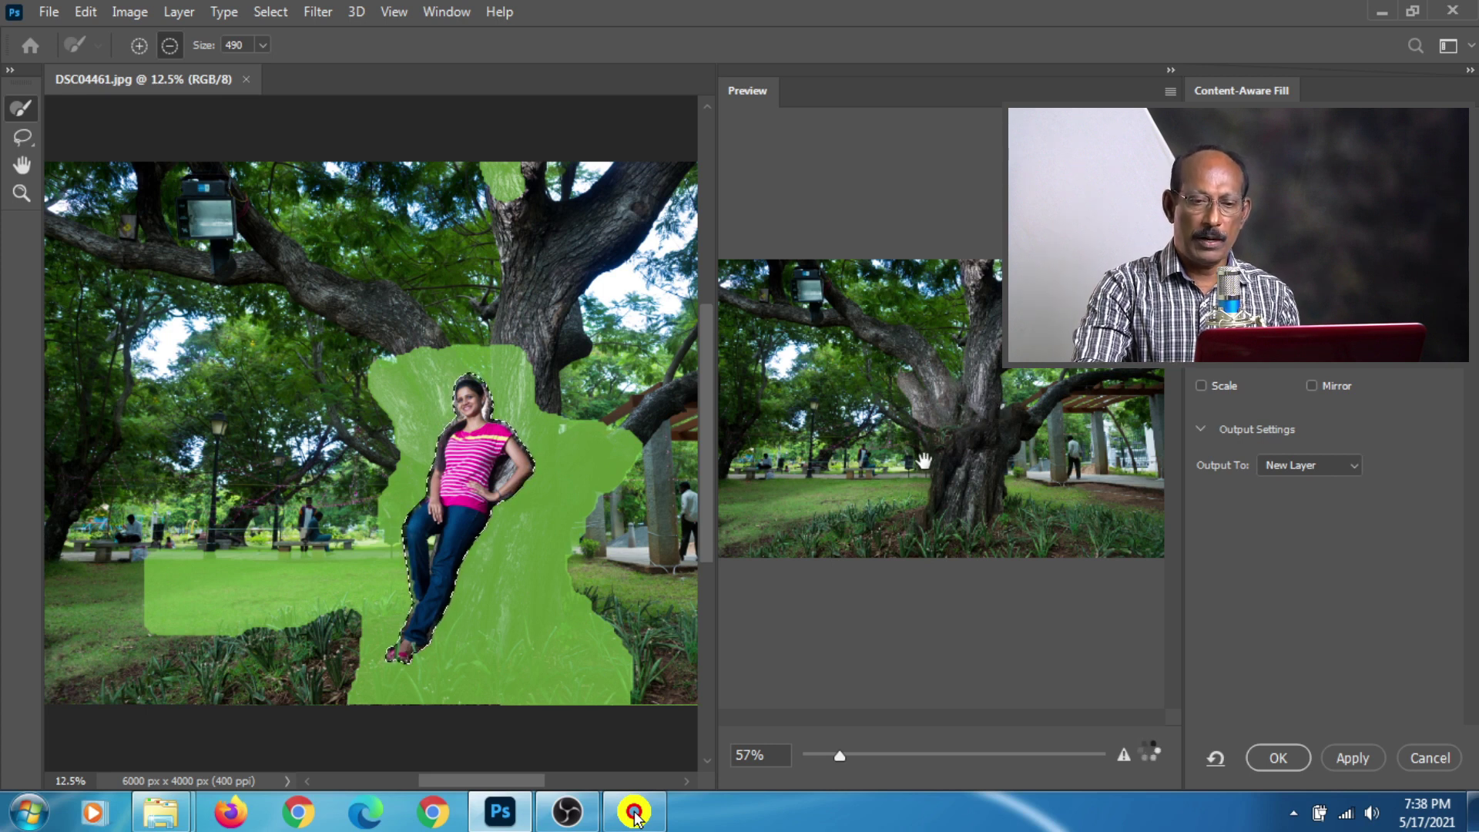
pyautogui.click(1278, 758)
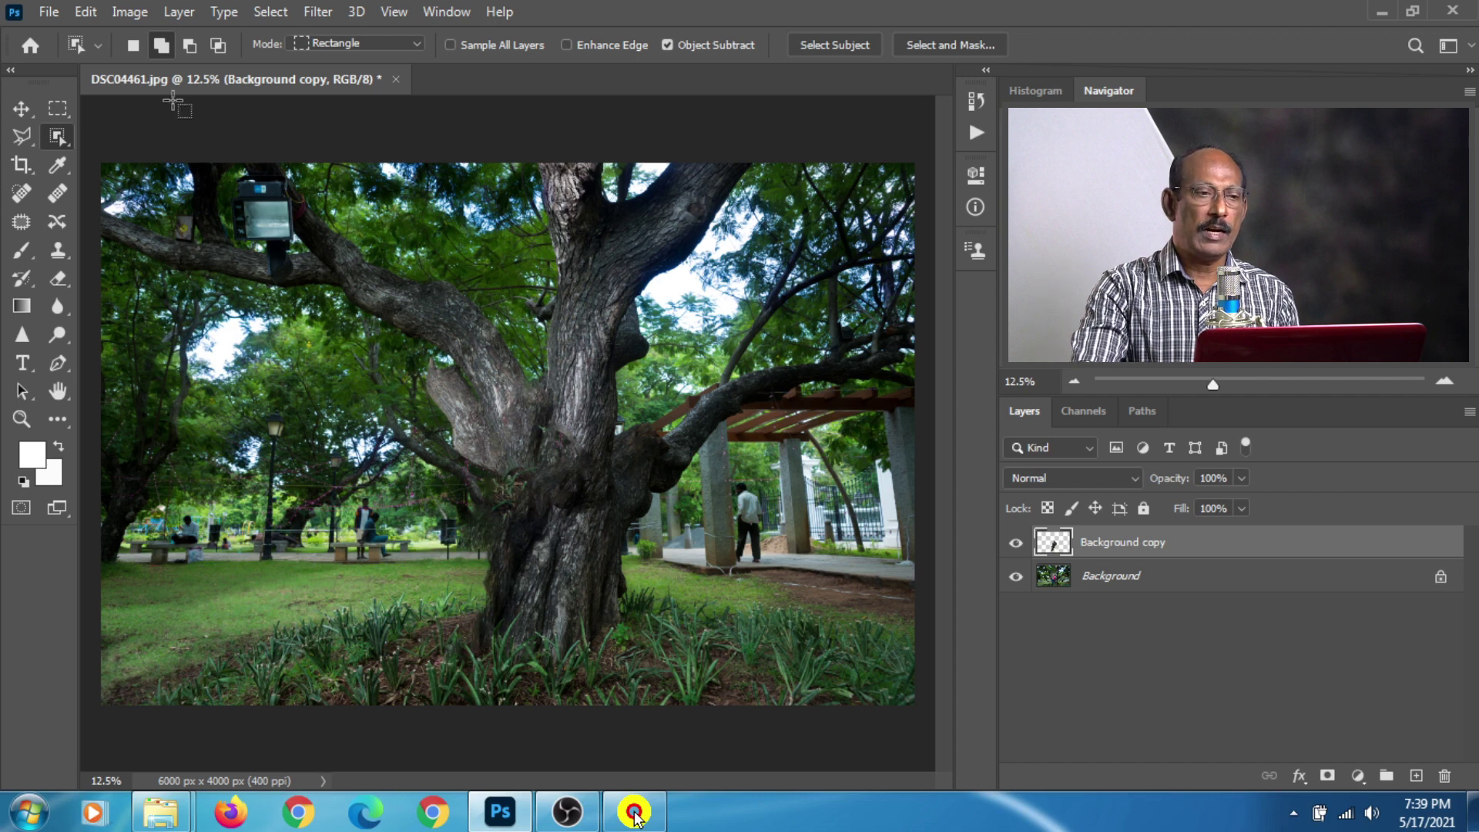
pyautogui.click(86, 12)
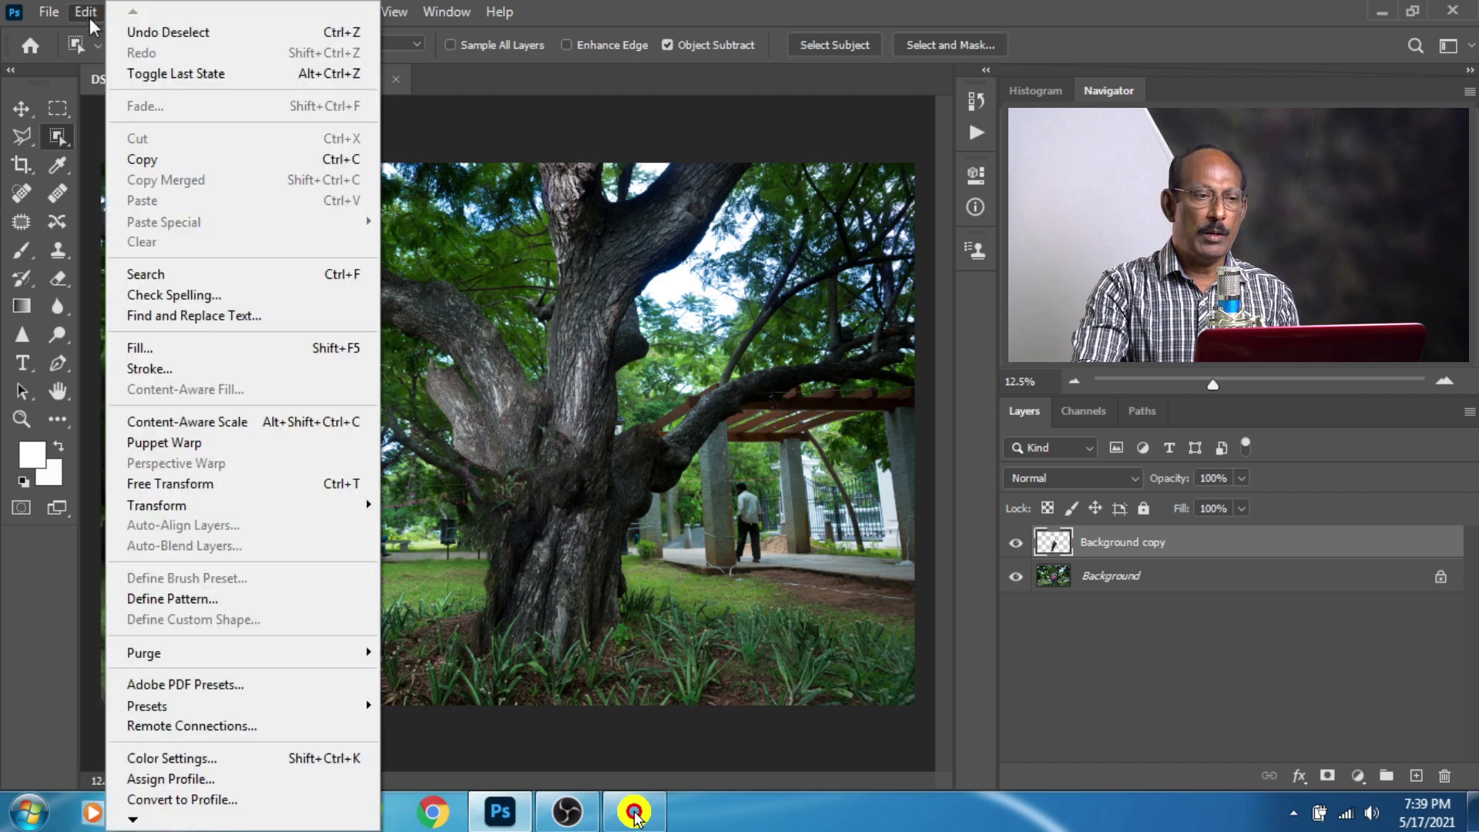
pyautogui.click(139, 348)
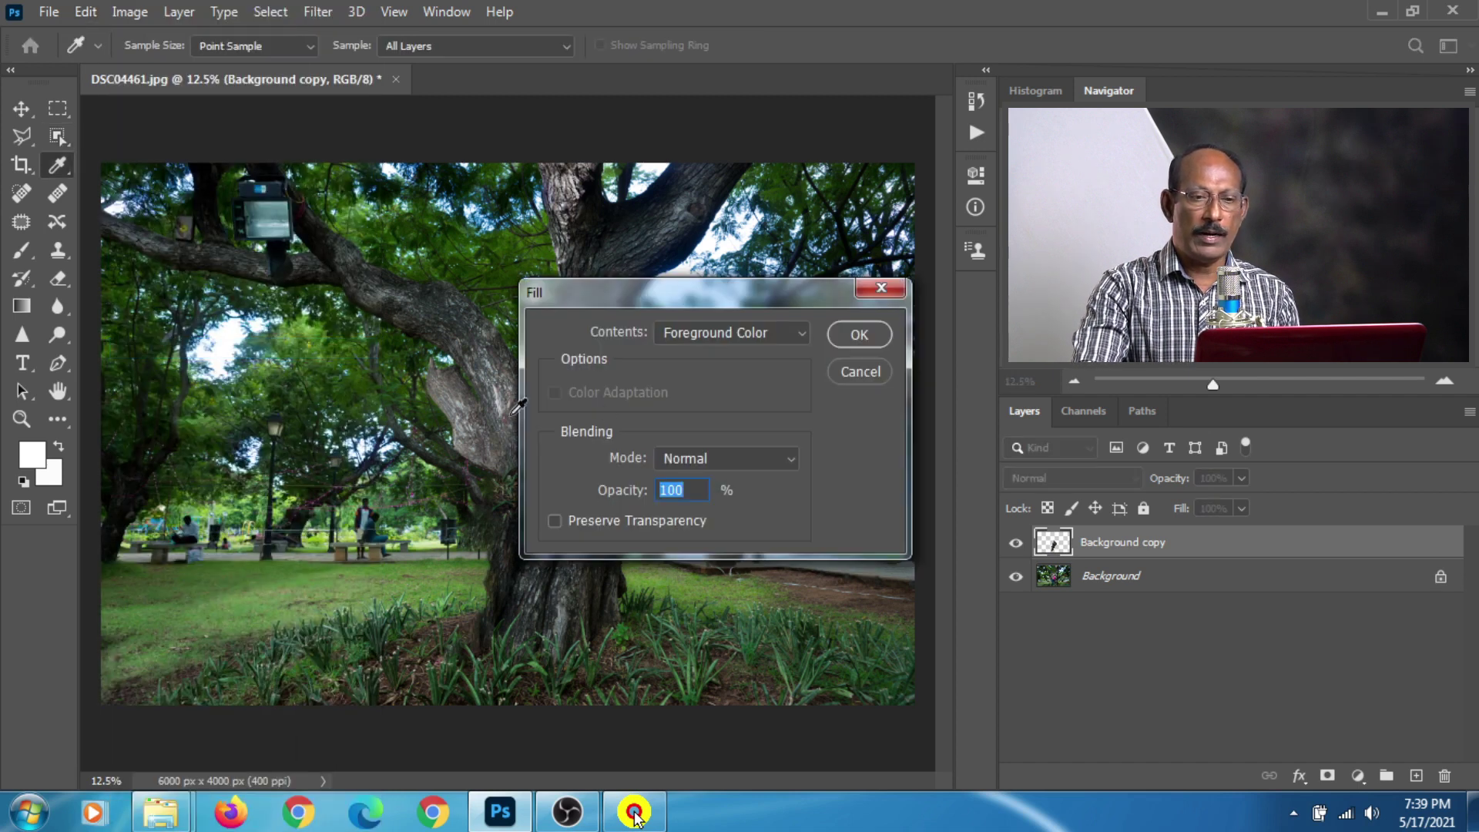
pyautogui.click(851, 375)
pyautogui.press('Delete')
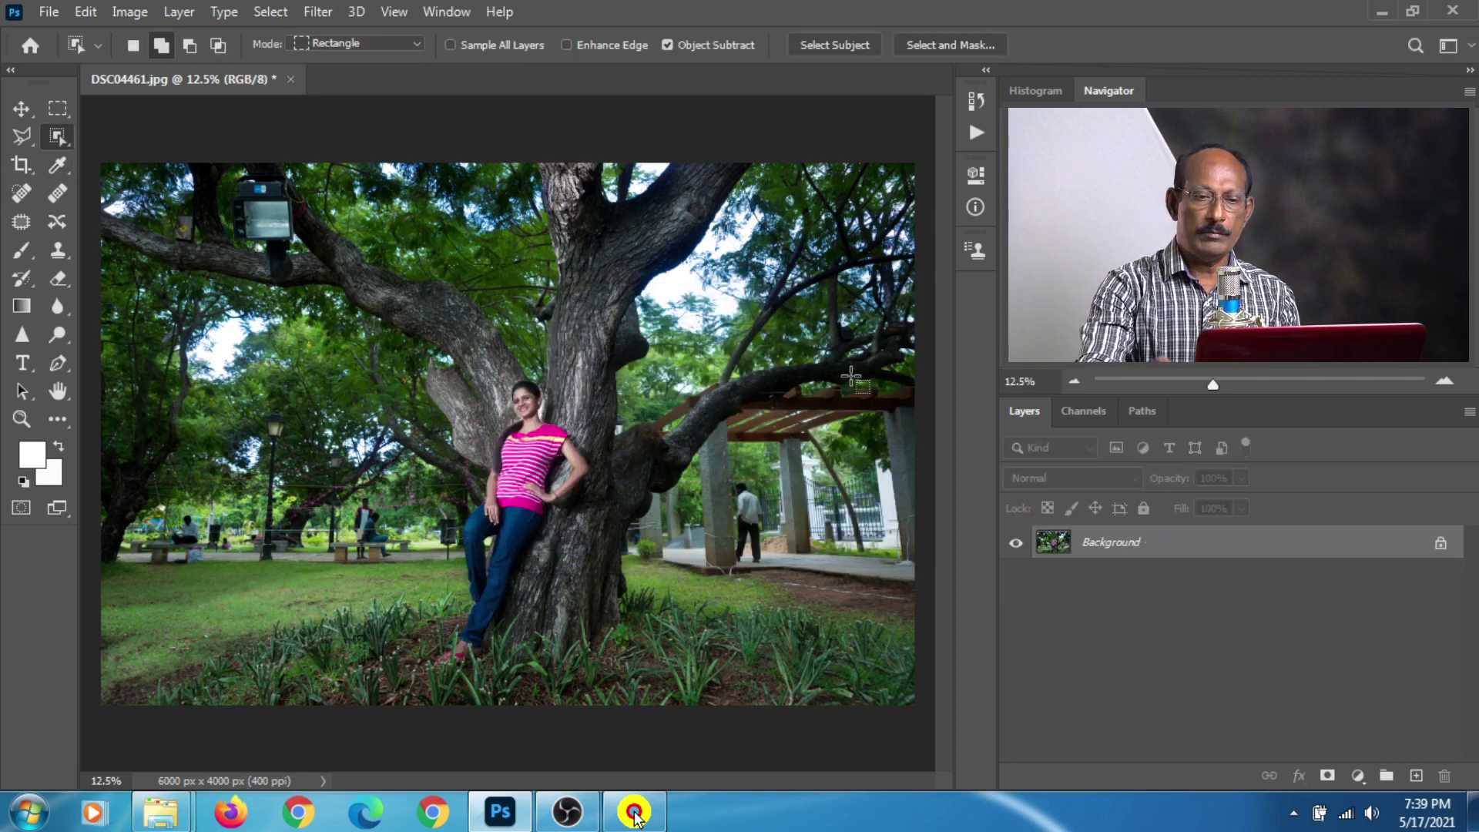
pyautogui.hotkey('ctrl', 'z')
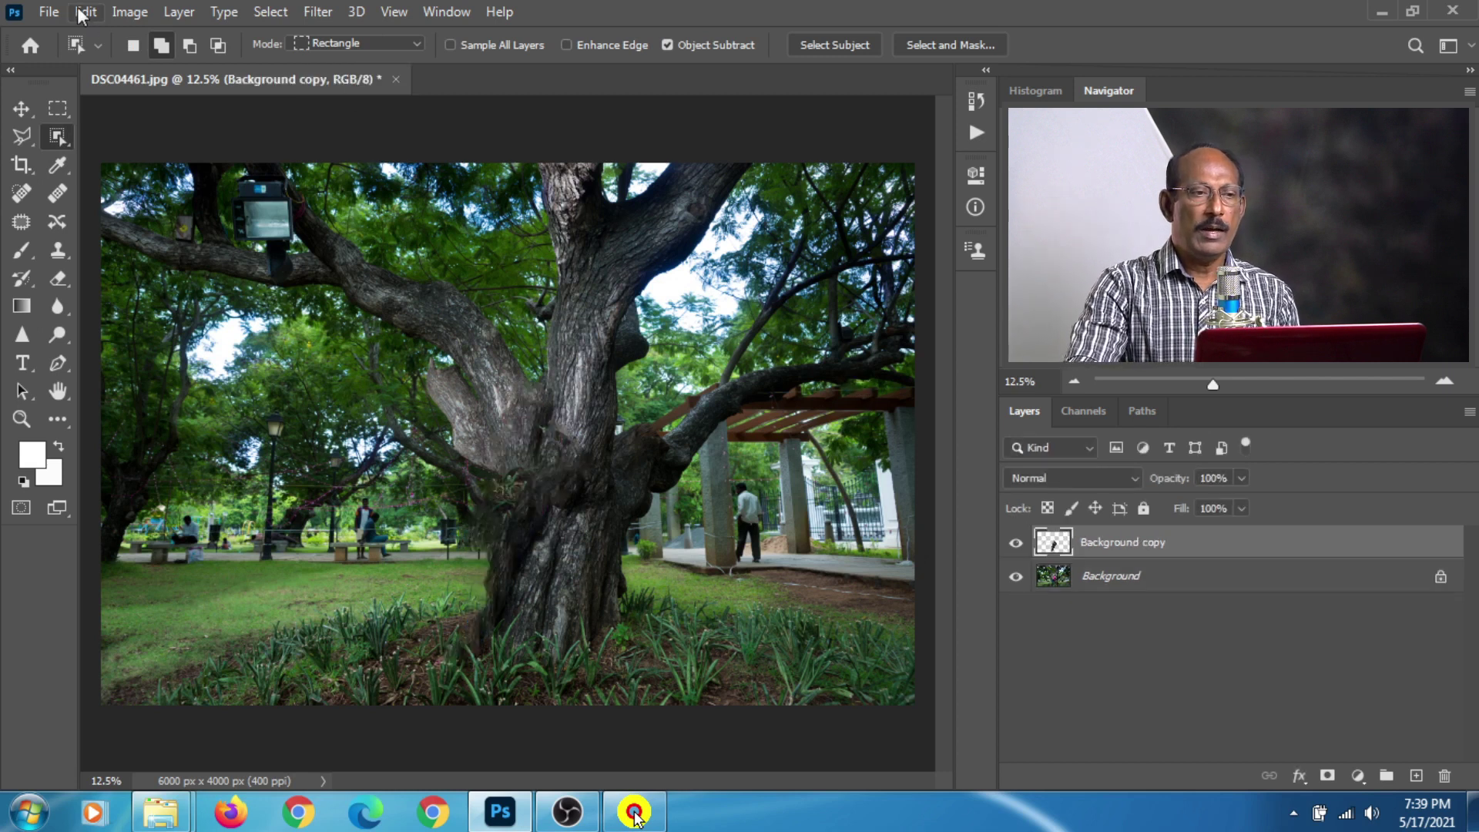
pyautogui.click(86, 12)
pyautogui.click(178, 348)
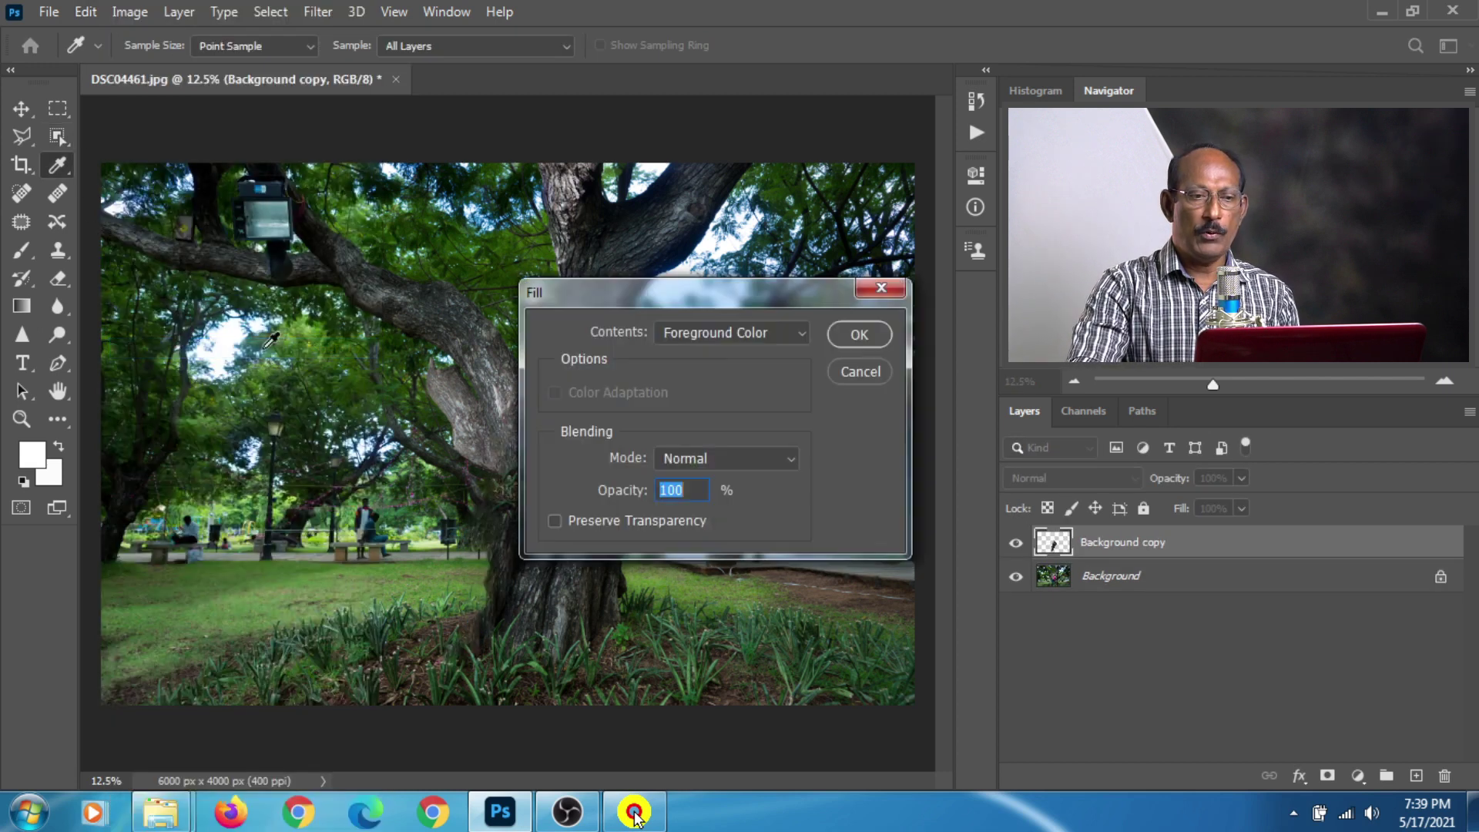
pyautogui.click(871, 371)
pyautogui.press('w')
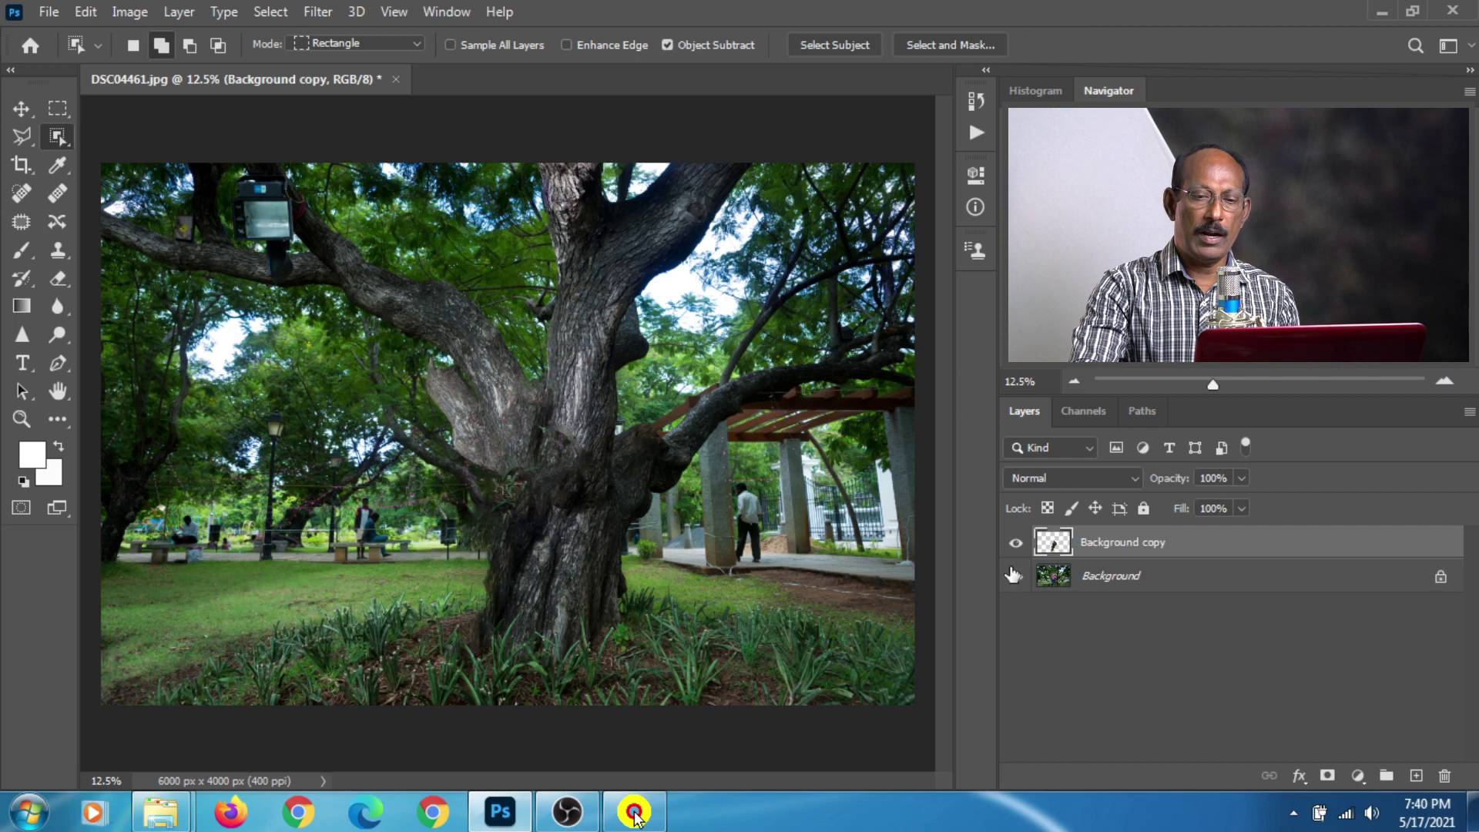
pyautogui.click(1017, 544)
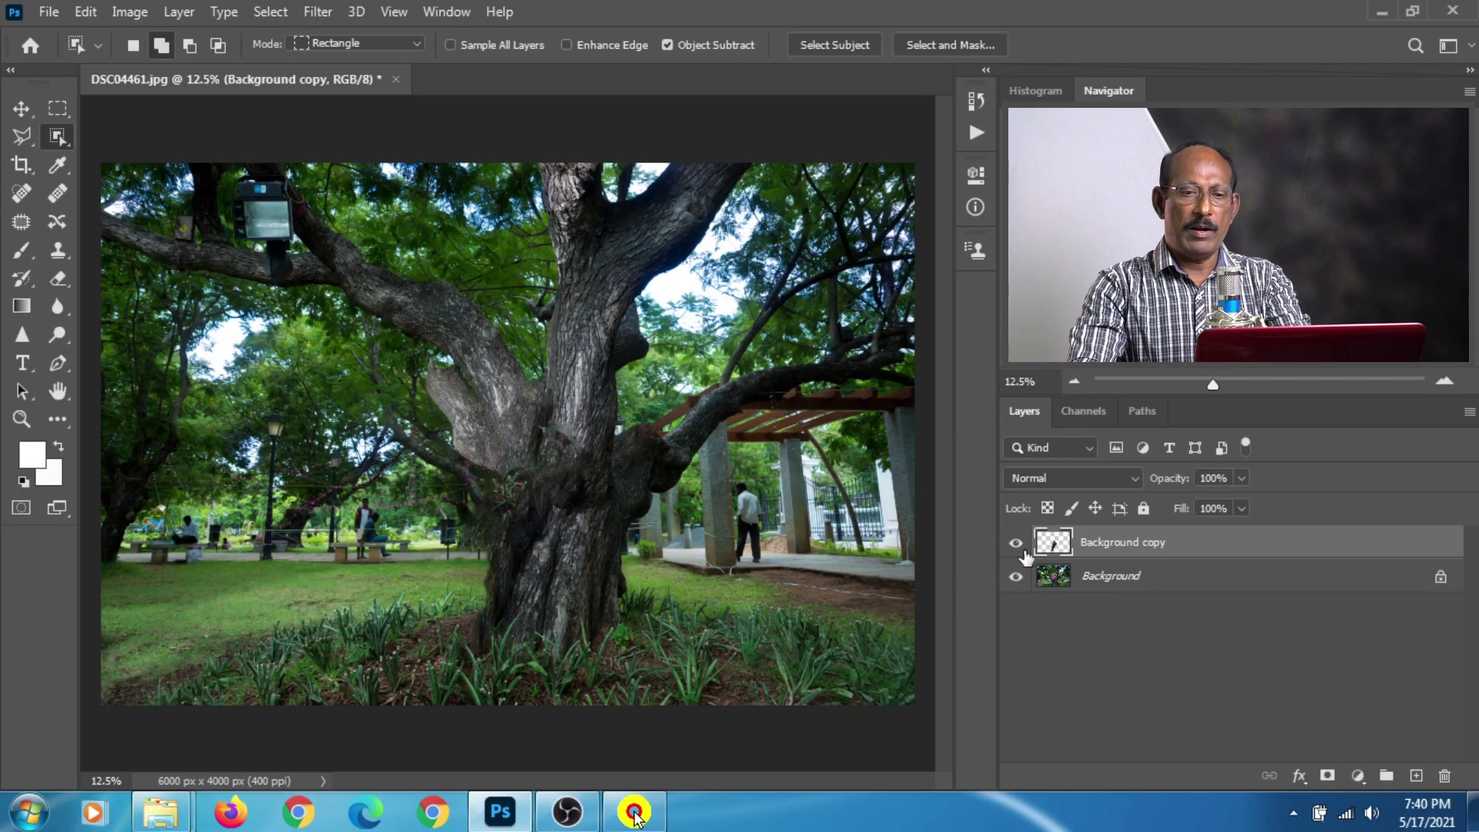
pyautogui.click(1015, 543)
pyautogui.click(1015, 543)
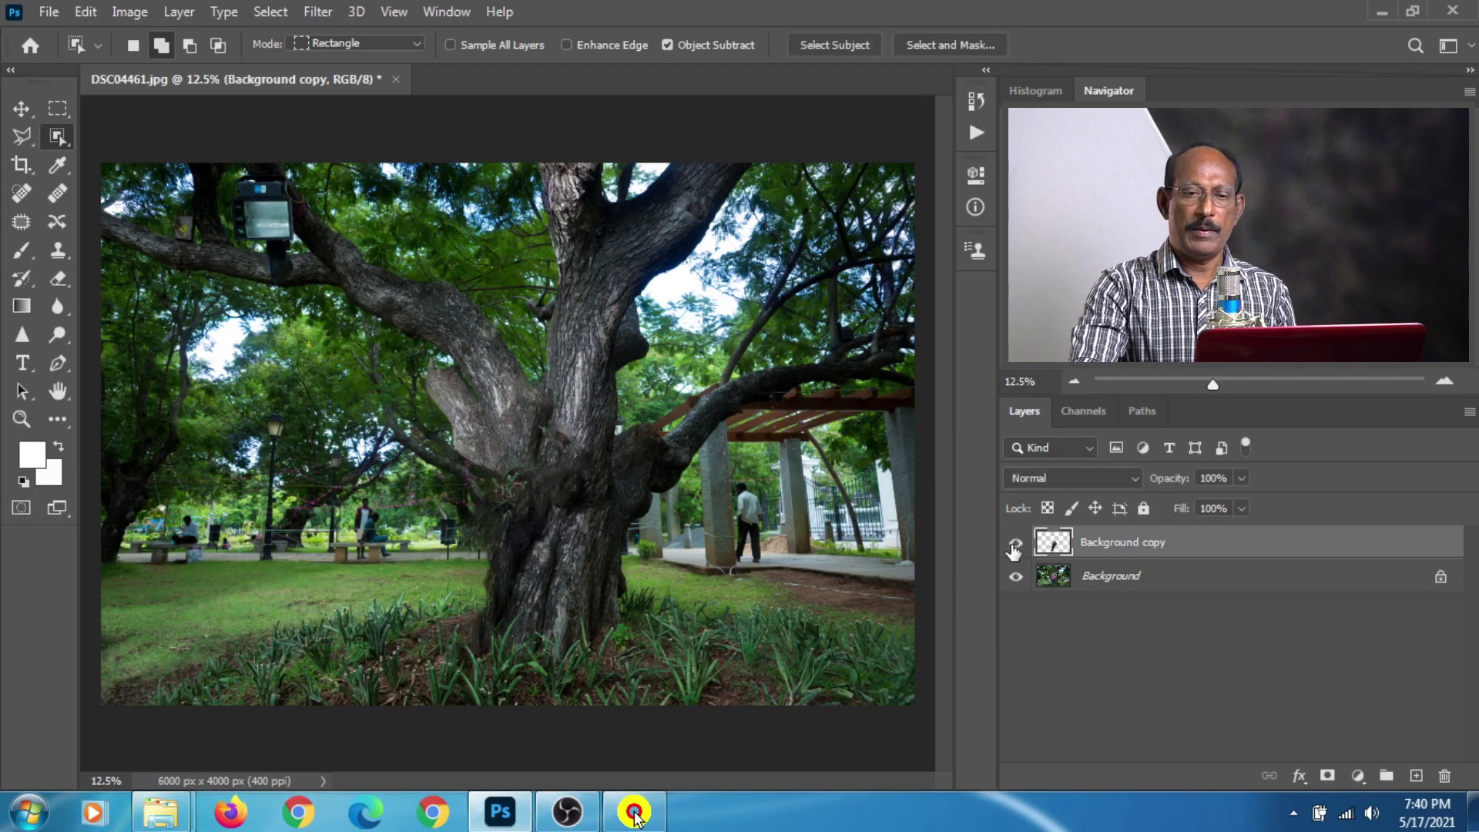